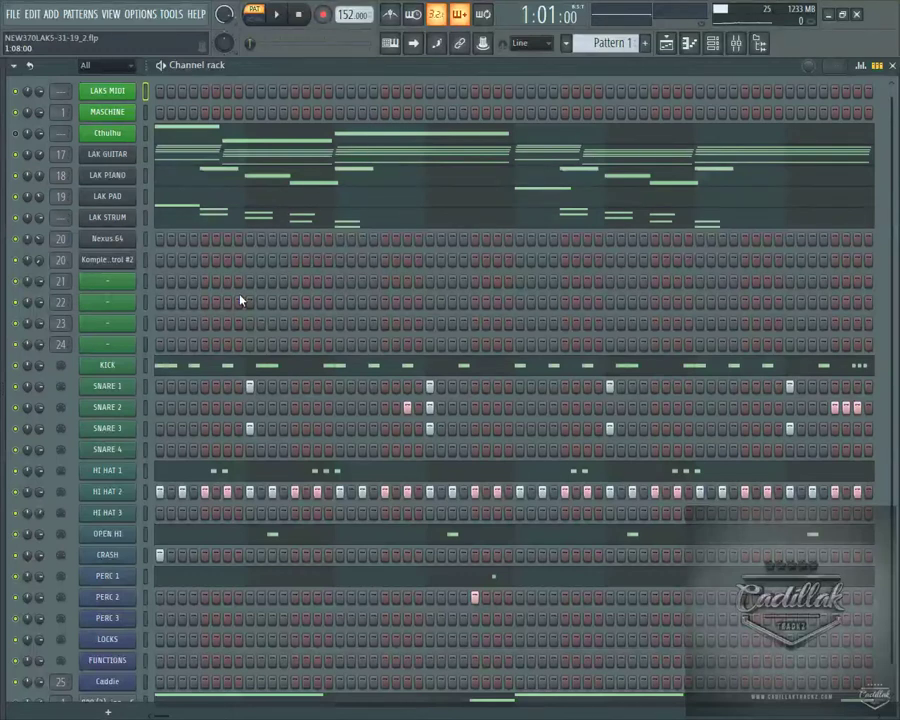
- Look through the Minimal category of new-project templates without opening one
left_click(13, 14)
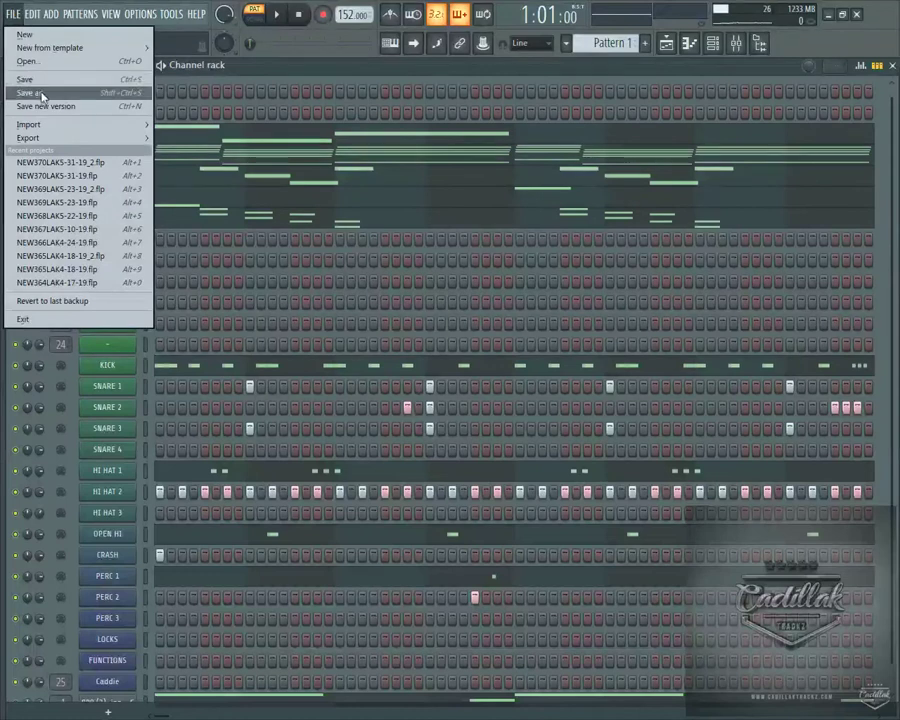
mouse_move(93, 53)
mouse_move(183, 61)
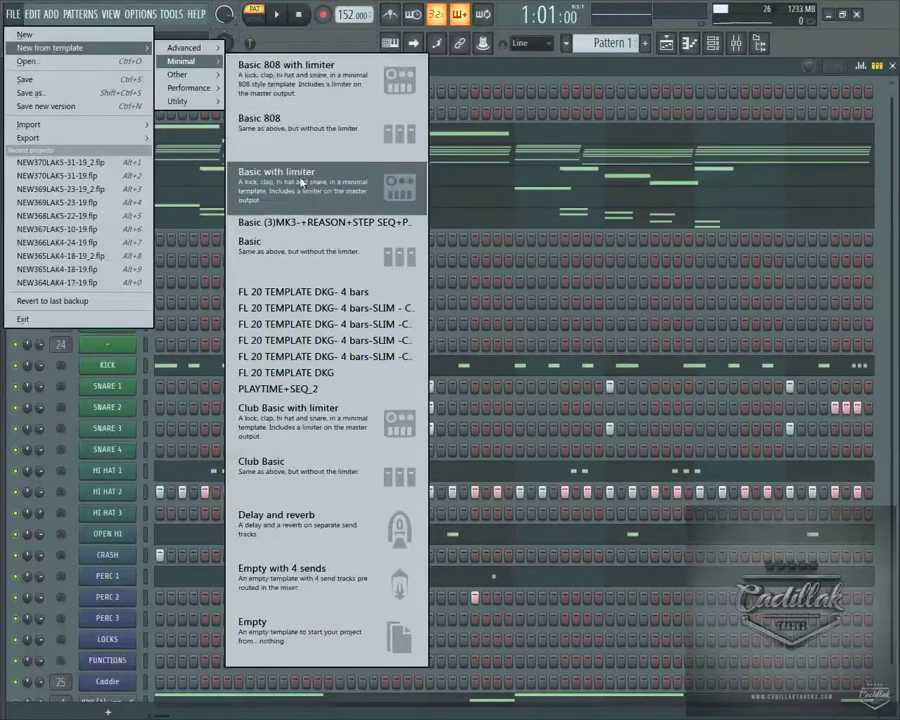
left_click(405, 47)
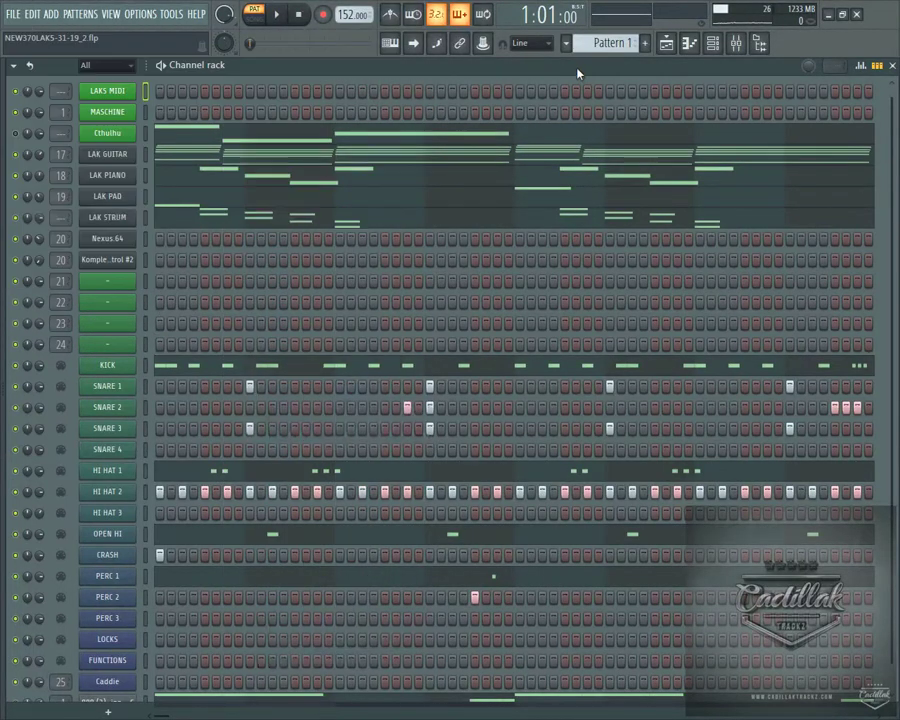
- Show and hide the mixer, playlist, channel rack and piano roll windows in turn
left_click(736, 43)
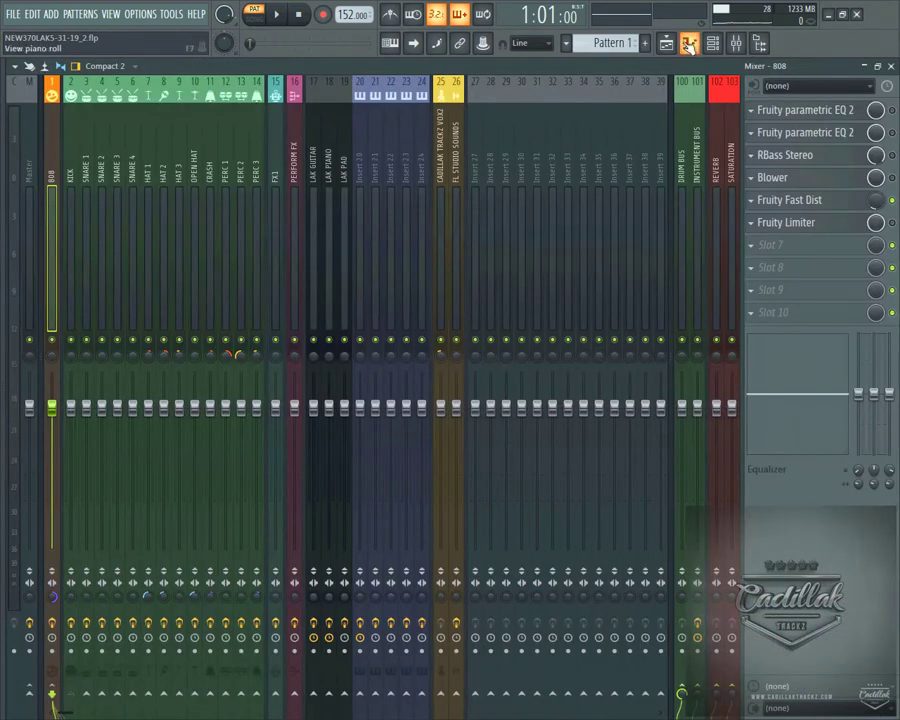
left_click(892, 66)
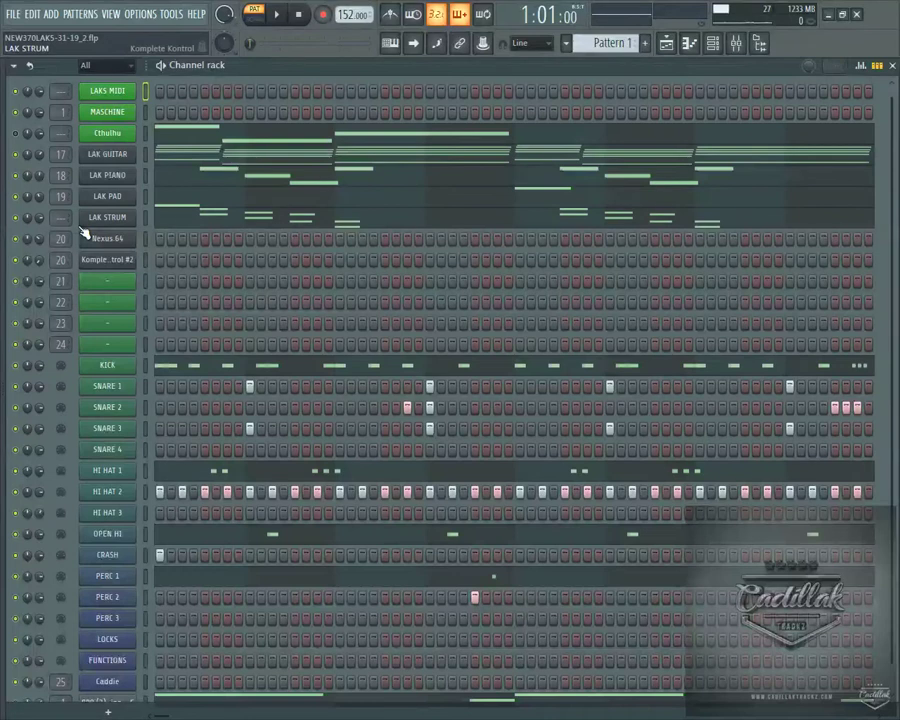
key("F5")
key("F5")
key("F6")
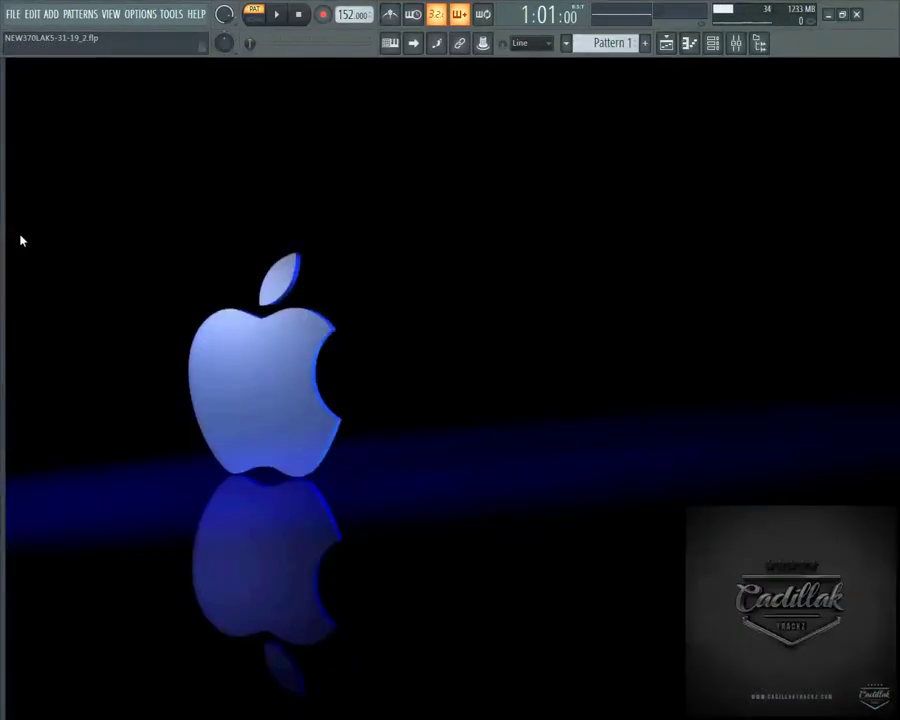
key("F6")
key("F7")
key("F7")
key("F7")
key("F7")
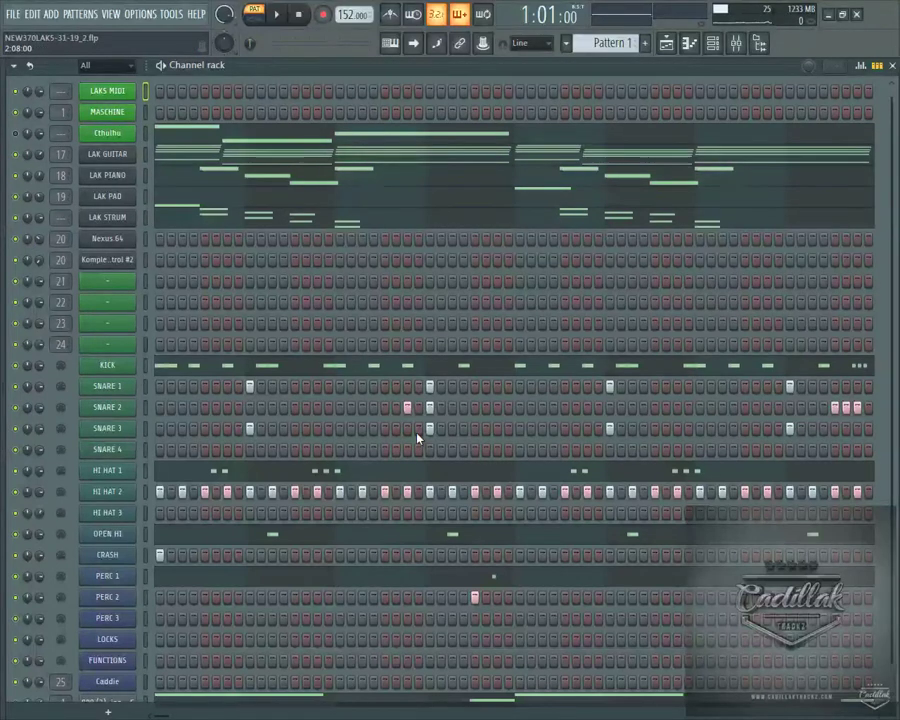
- Toggle the channel rack and playlist windows off and on again, finishing with the channel rack shown
key("F6")
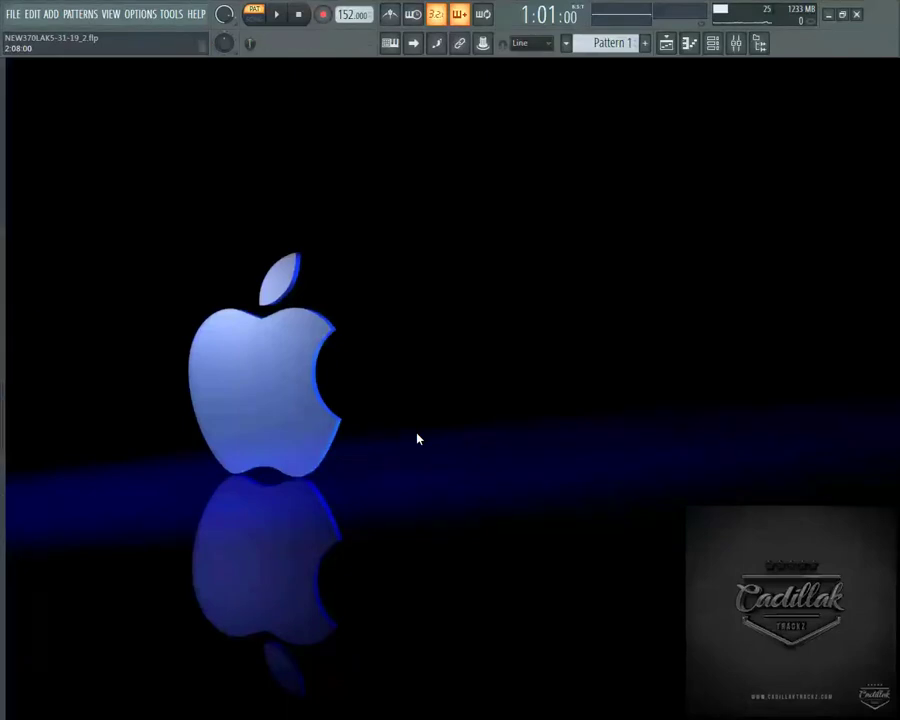
key("F6")
key("F5")
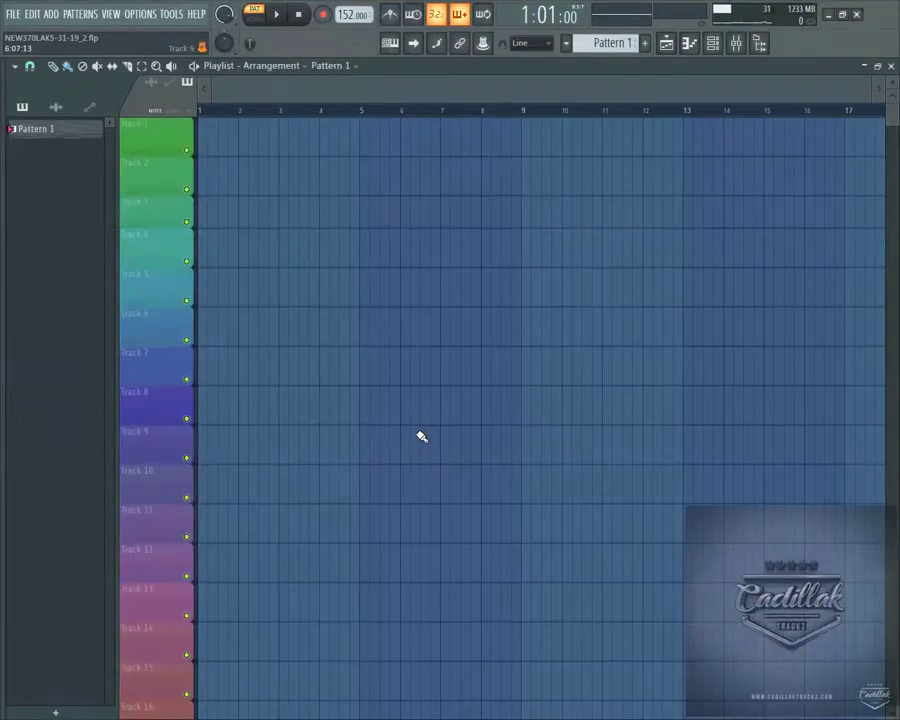
key("F5")
key("F5")
key("F5")
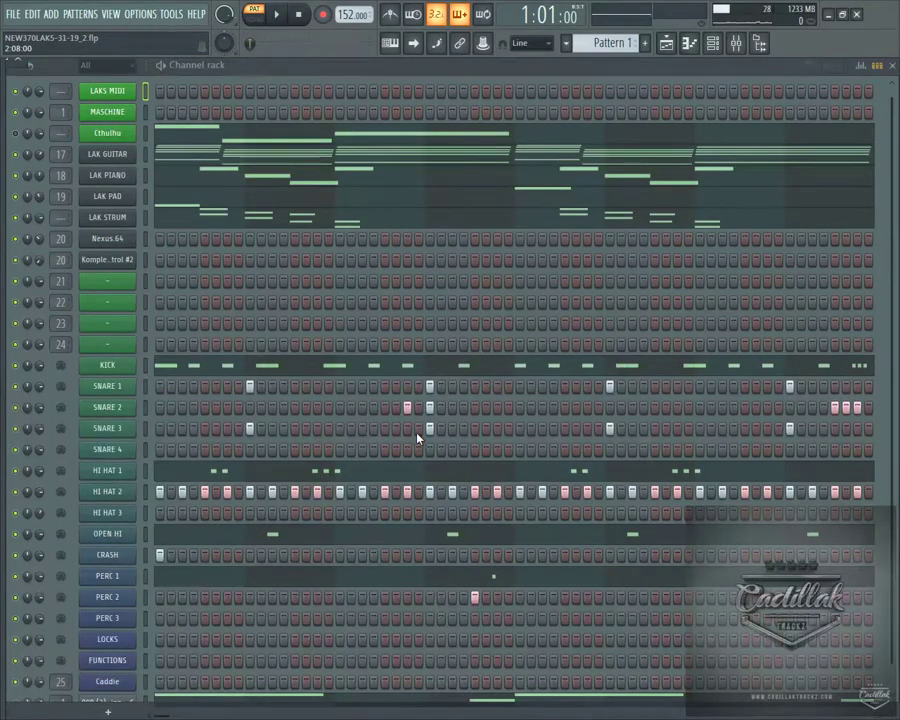
key("F6")
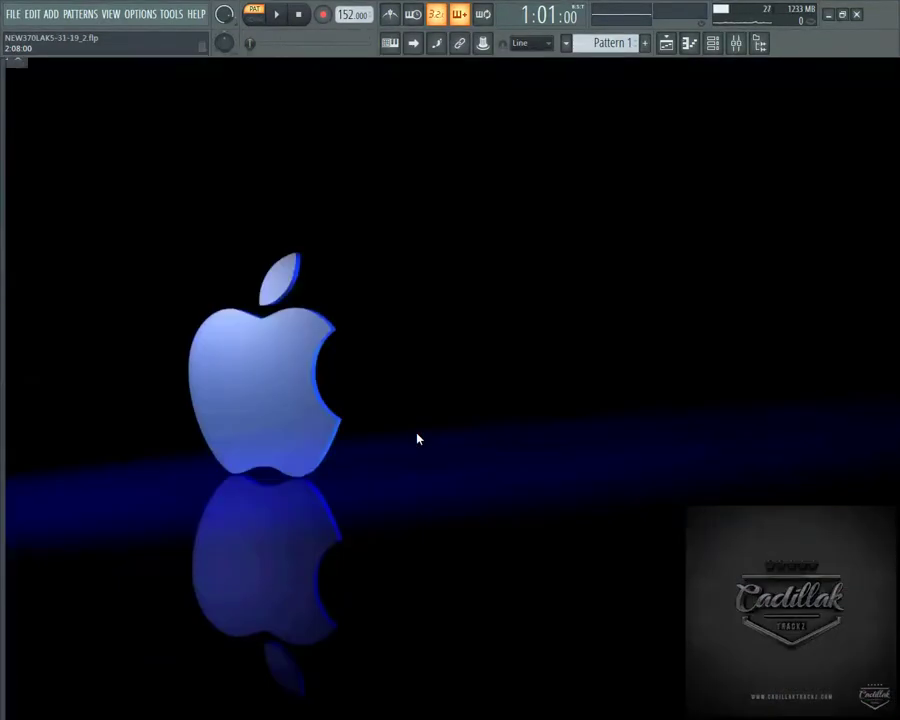
key("F6")
key("F6")
key("F6")
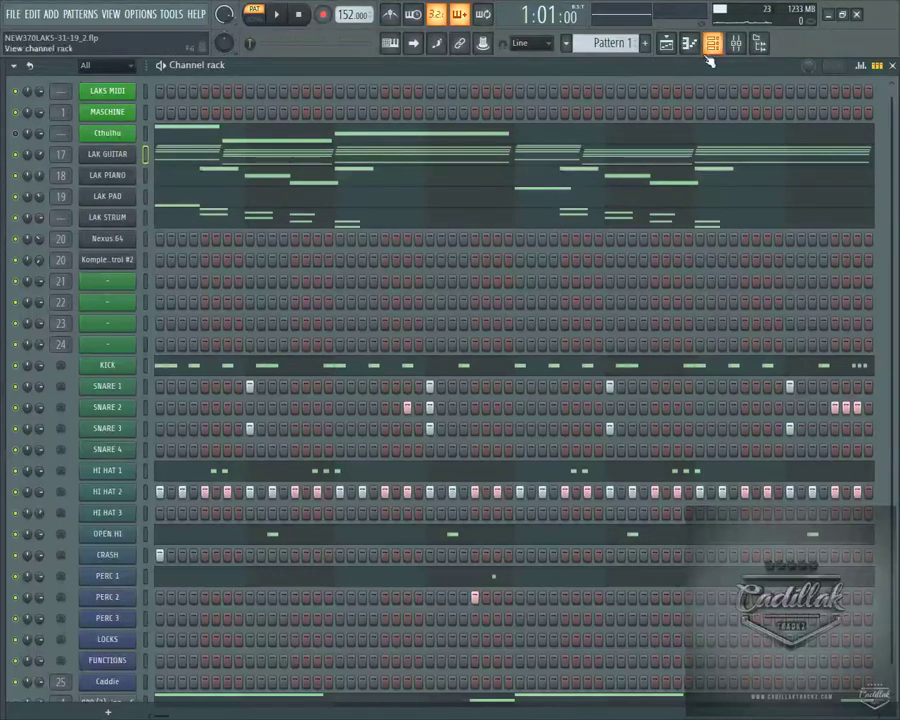
- Select the LAK GUITAR track in the mixer to view its effect chain, and close the mixer
left_click(736, 43)
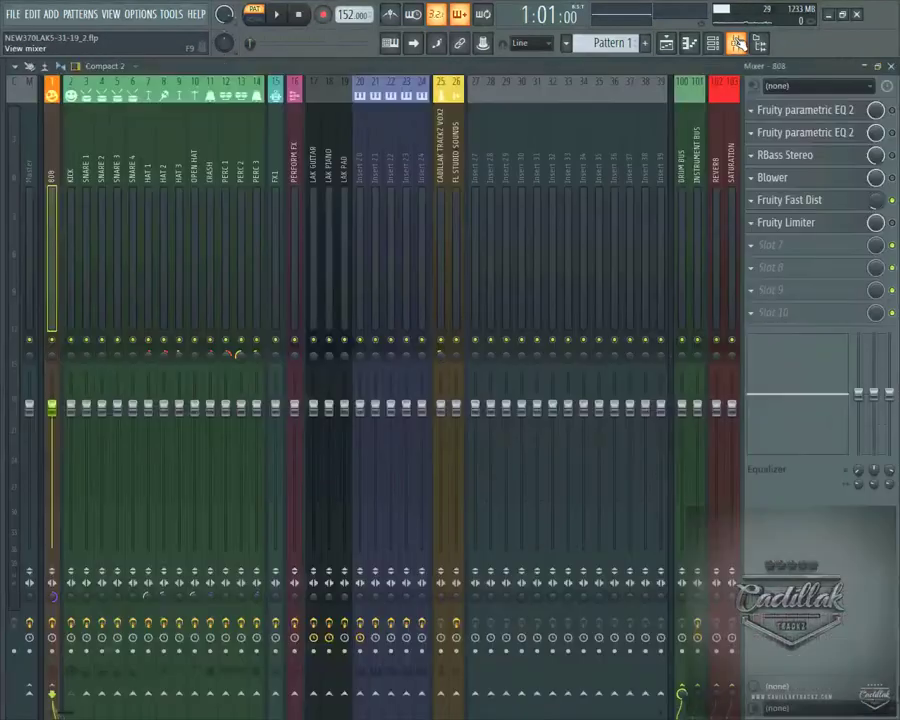
left_click(316, 170)
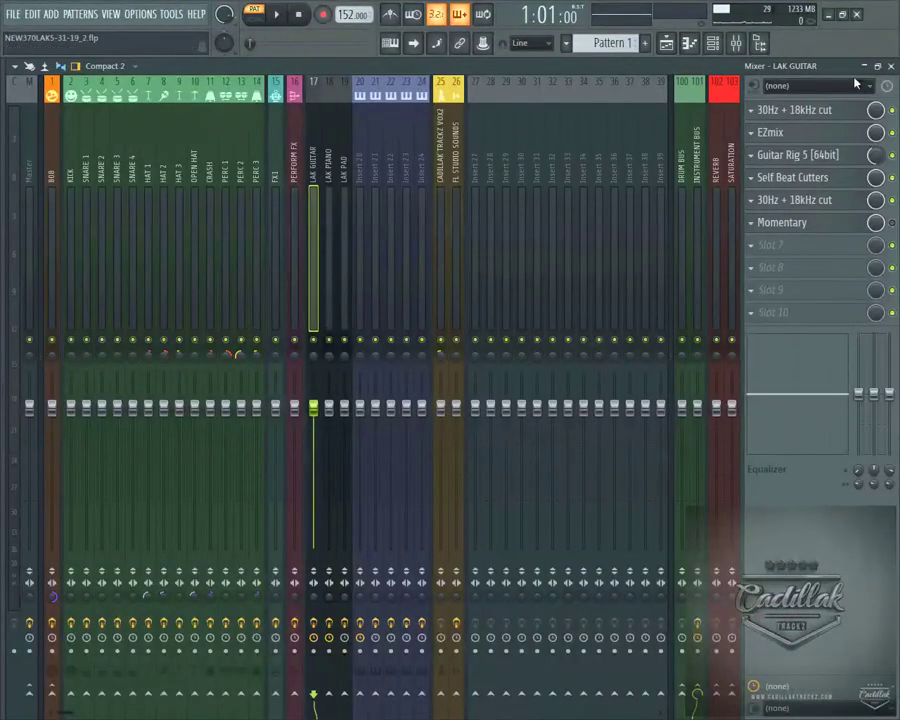
left_click(891, 66)
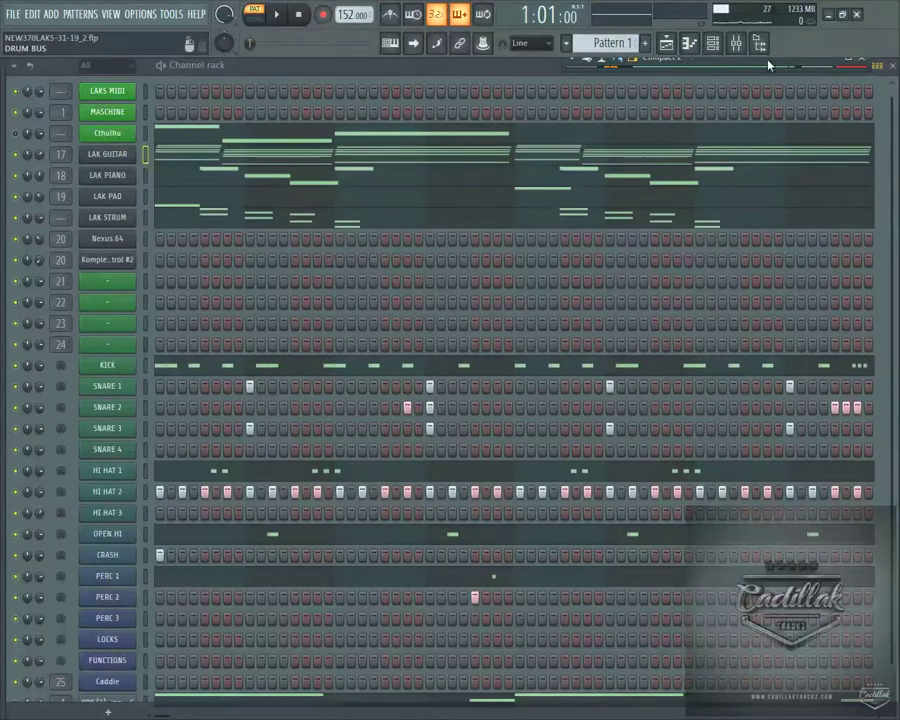
- Reopen the mixer to inspect the LAK GUITAR effect plugins, and close the plugin windows and the mixer
key("F9")
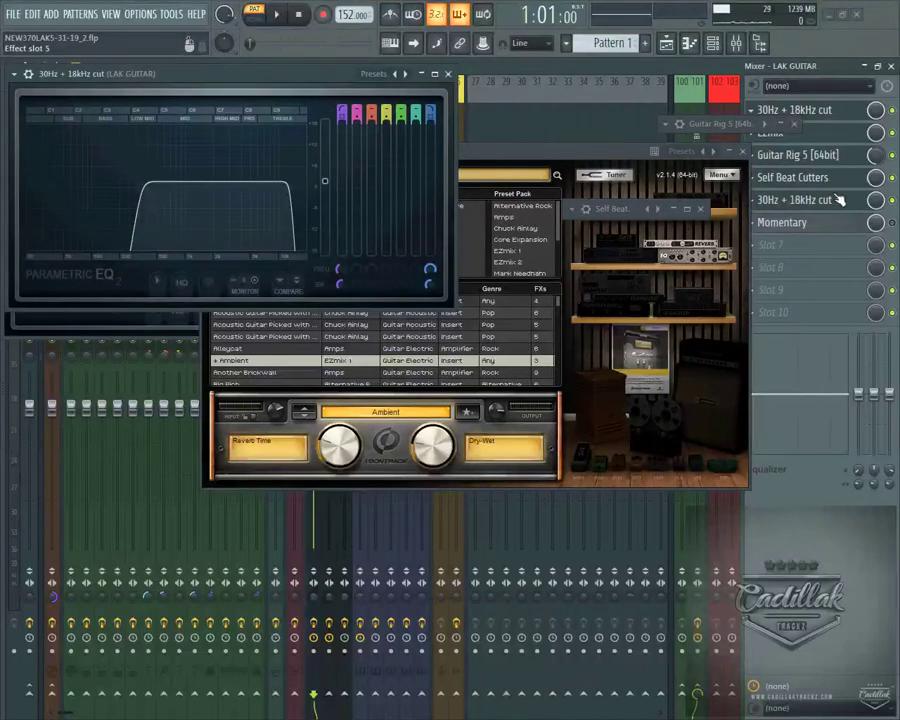
left_click(758, 143)
left_click(447, 73)
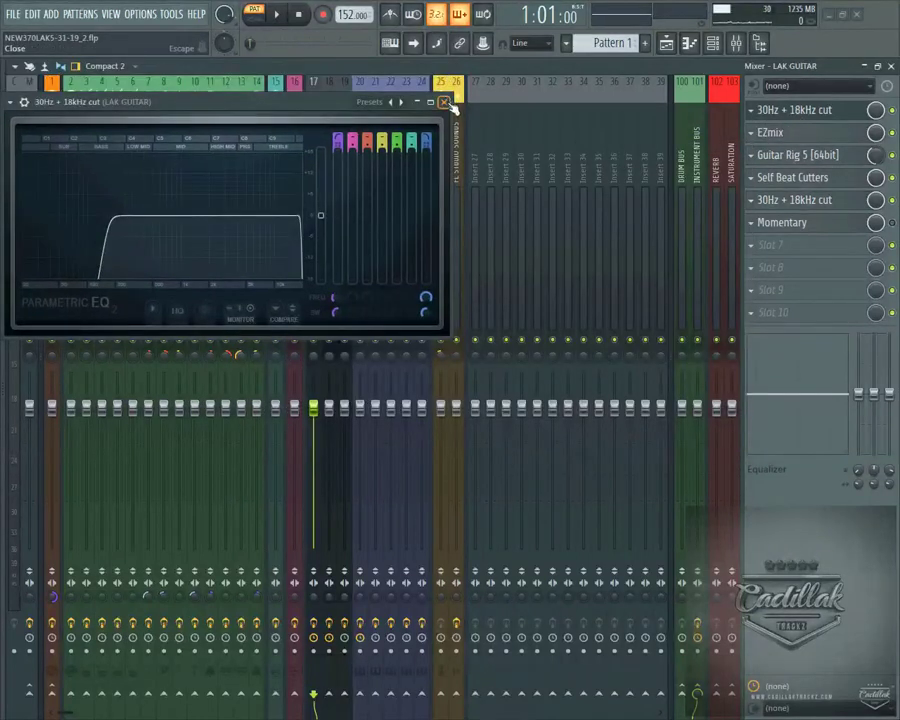
left_click(446, 102)
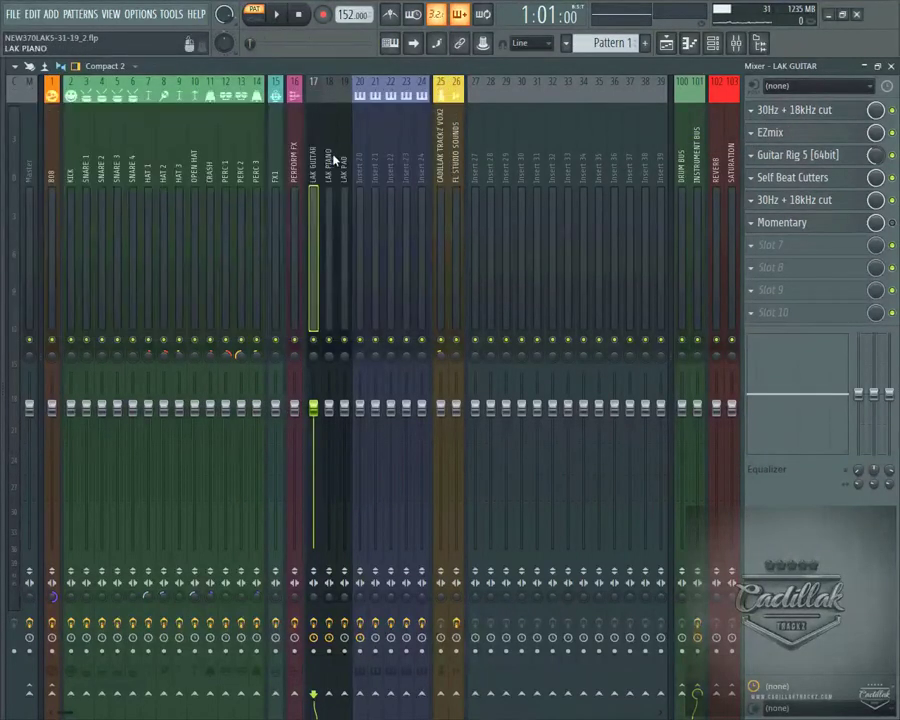
left_click(892, 65)
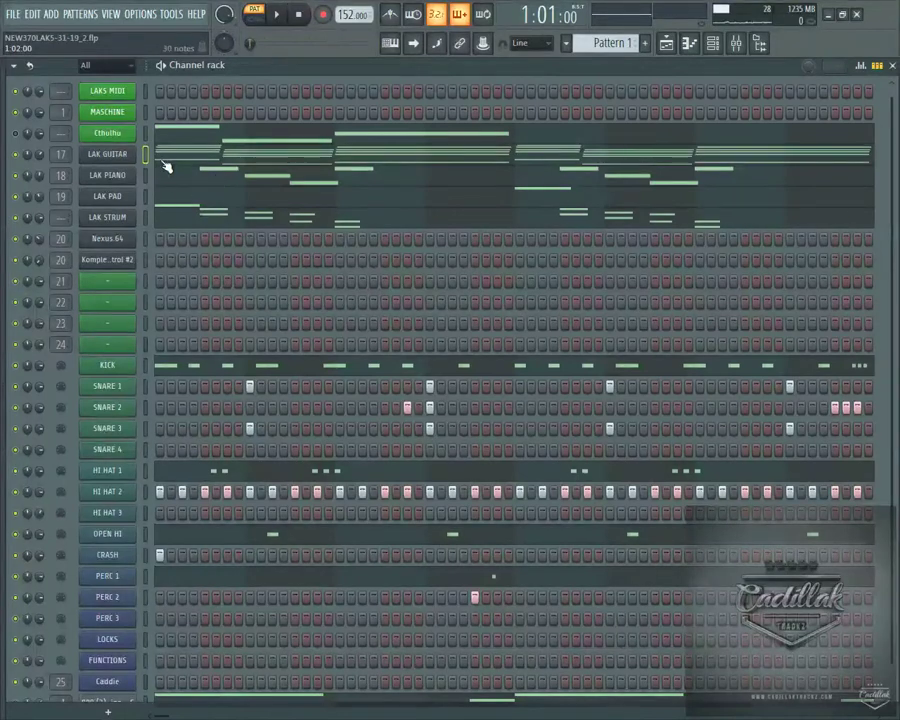
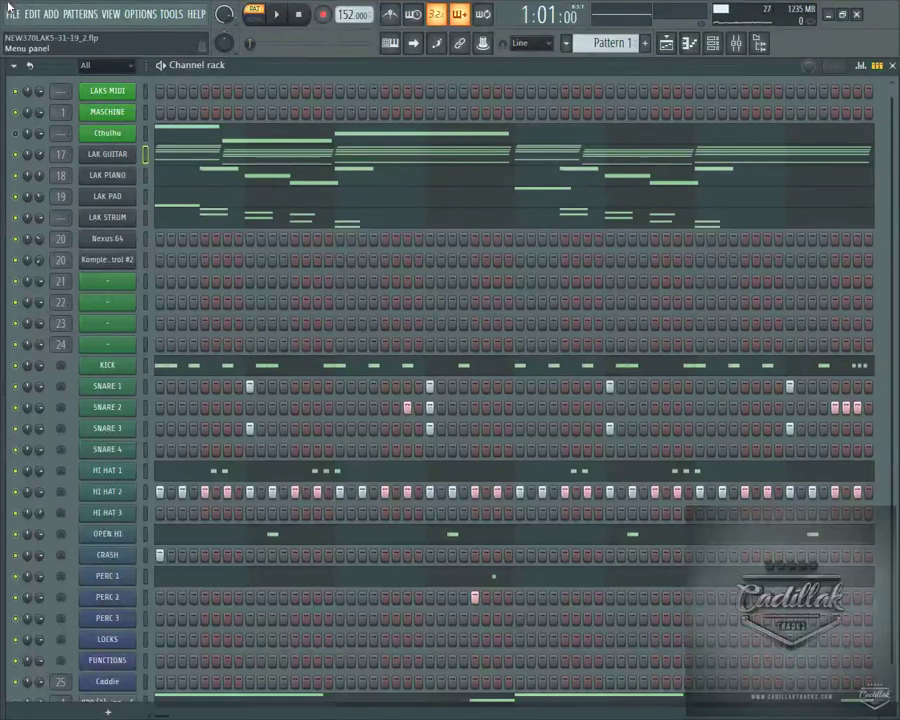
- View the audio device settings and close the settings window
left_click(171, 14)
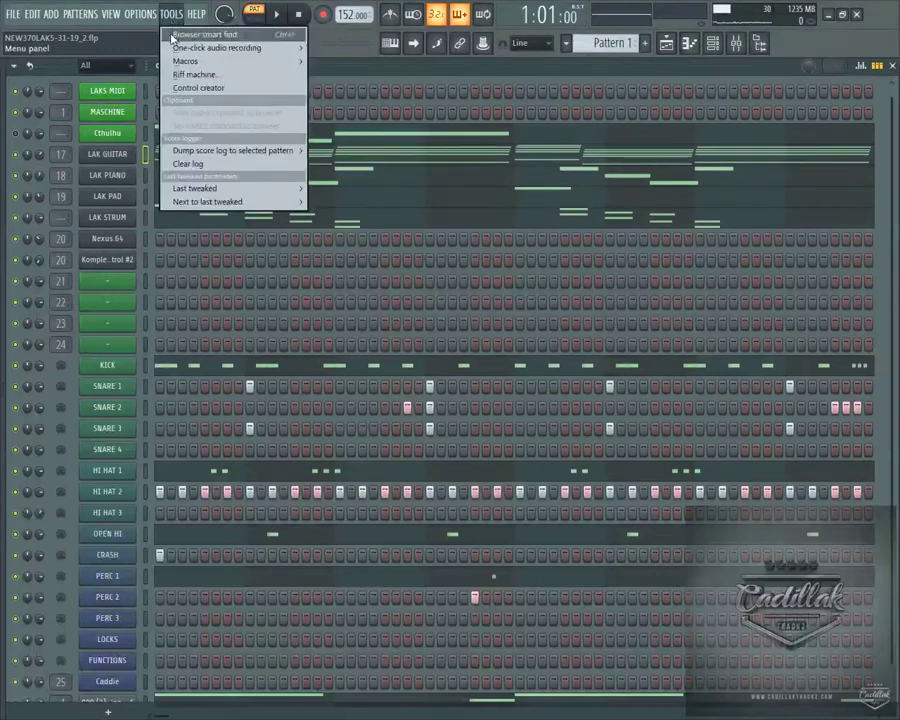
left_click(140, 14)
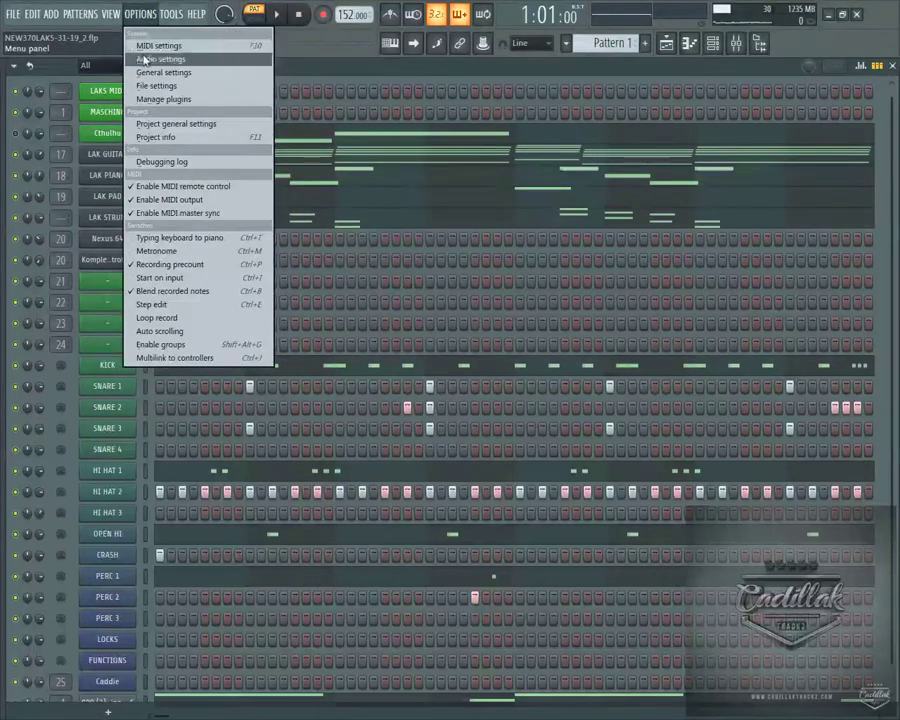
left_click(143, 58)
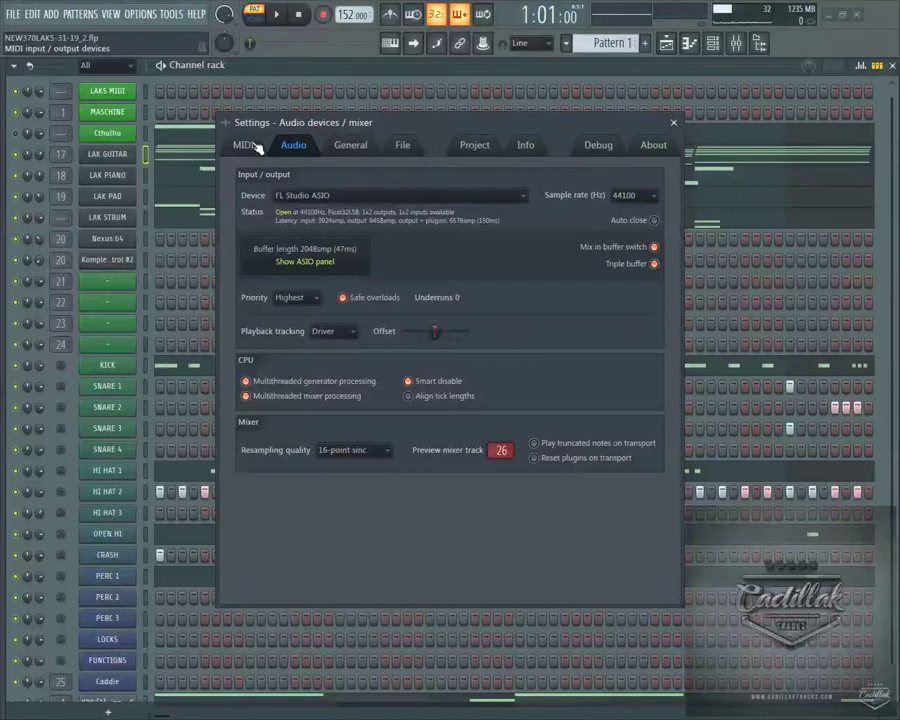
left_click(673, 122)
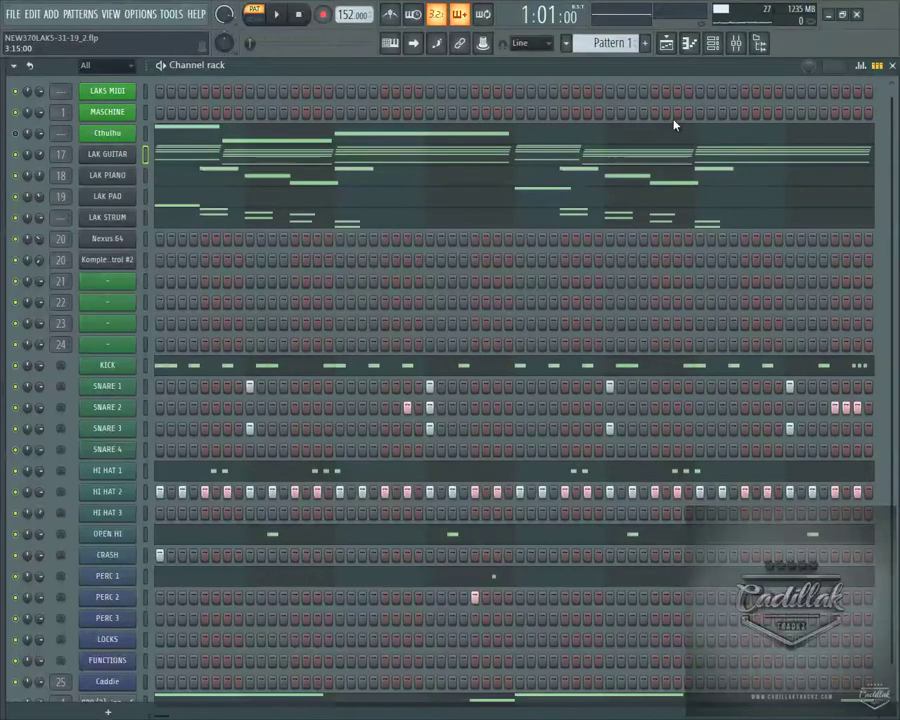
- Hide the channel rack and bring up the 808 4DAYS samples in the LAKS browser
left_click(893, 66)
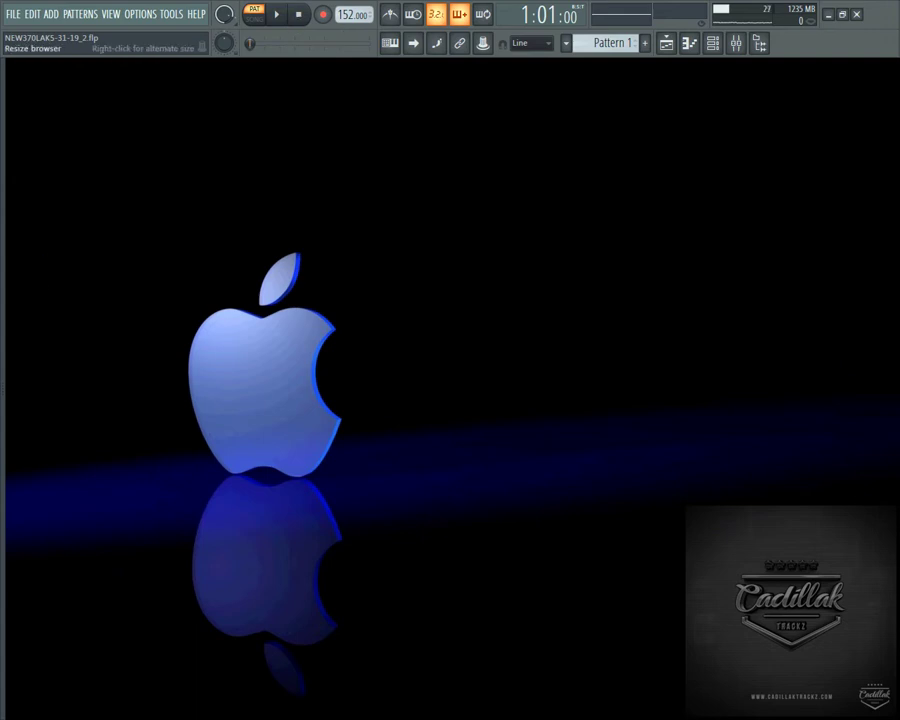
mouse_move(96, 294)
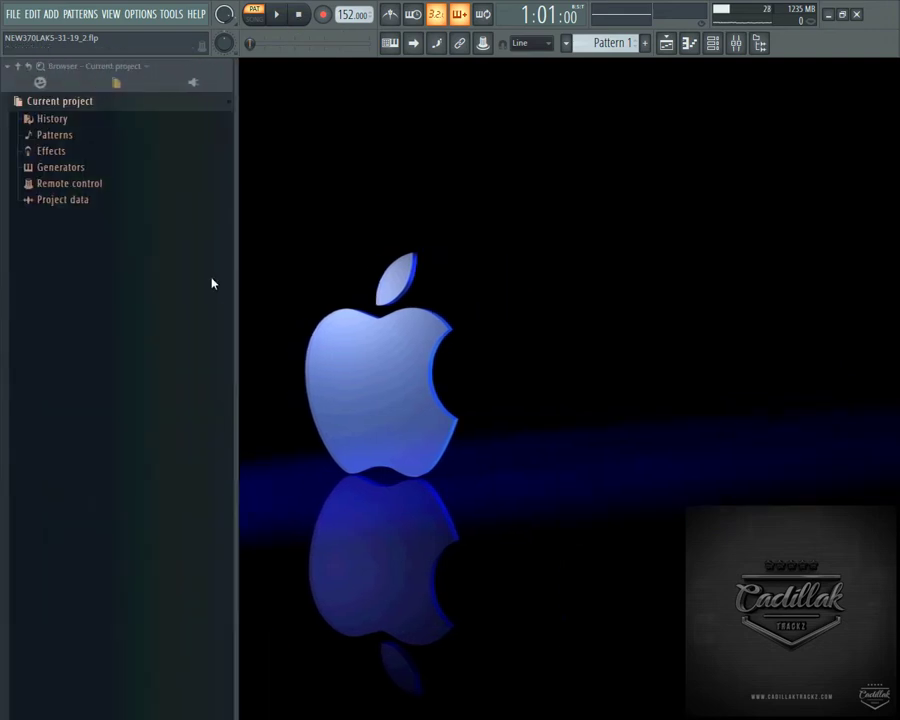
left_click(28, 66)
left_click(55, 203)
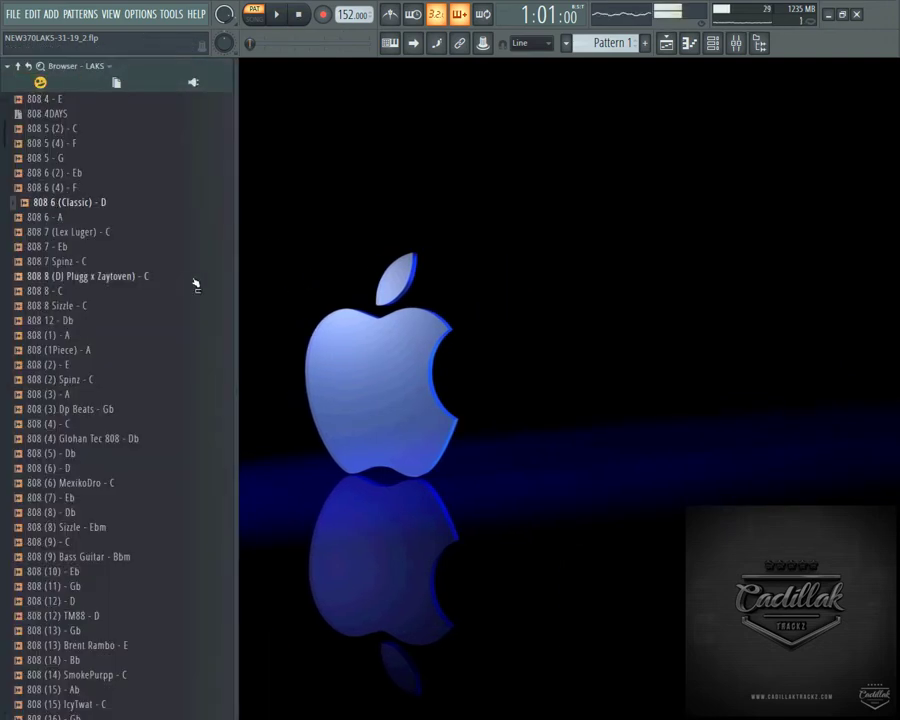
- Audition the 808 samples one after another down the list and back up to 808 (19) Sacii - Gb
key("Down")
key("Down")
key("Down")
key("Down")
key("Down")
key("Down")
key("Down")
key("Down")
key("Down")
key("Down")
key("Down")
key("Down")
key("Down")
key("Down")
key("Down")
key("Down")
key("Down")
key("Down")
key("Down")
key("Down")
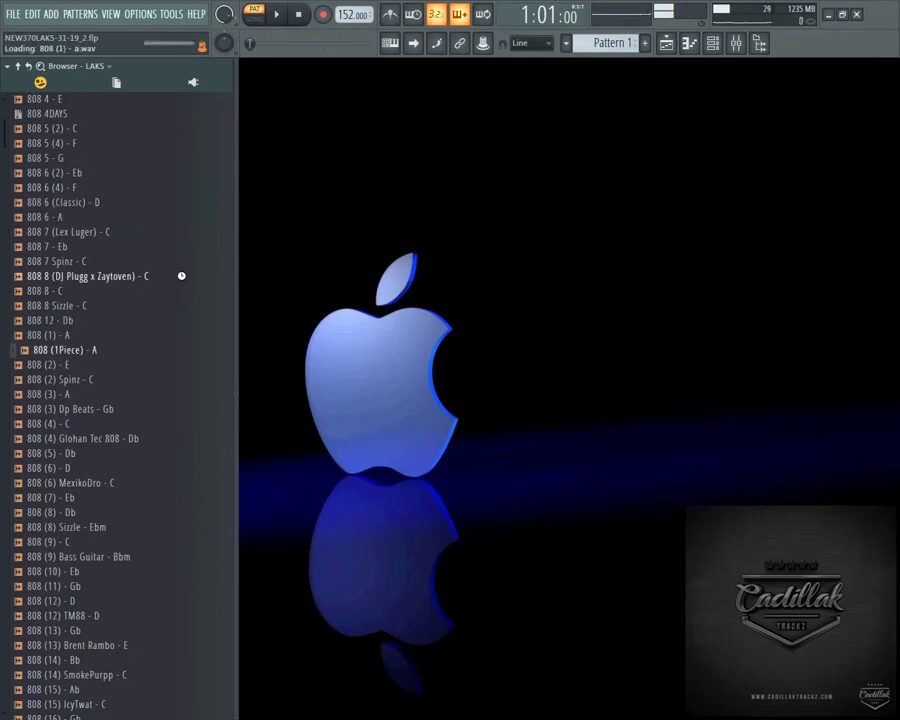
key("Down")
key("Down")
key("Down")
key("Down")
key("Down")
key("Down")
key("Down")
key("Down")
key("Down")
key("Down")
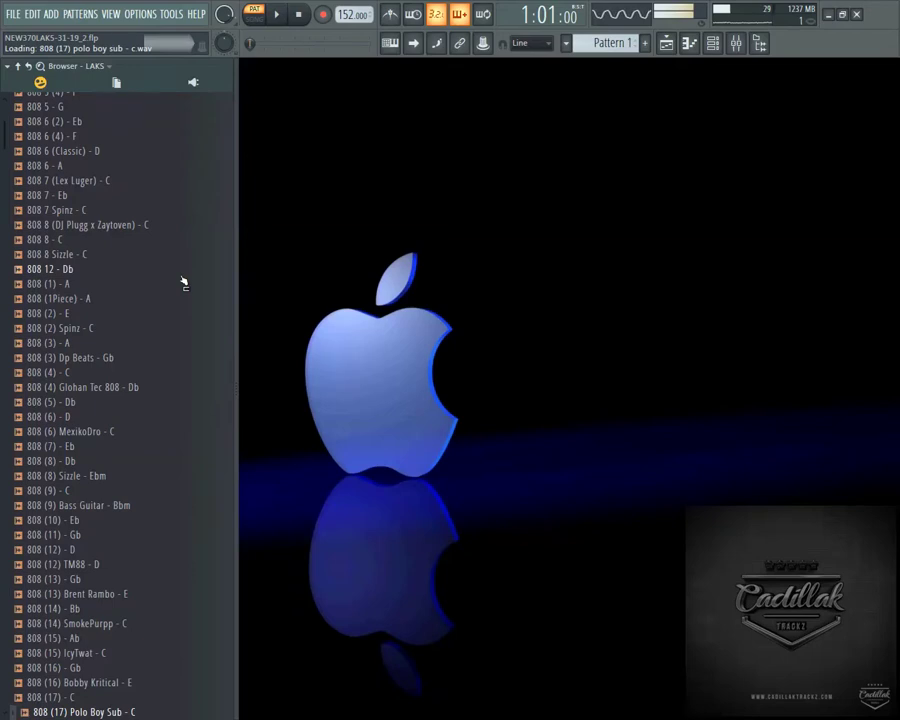
key("Down")
key("Down")
key("Down")
key("Down")
key("Down")
key("Down")
key("Down")
key("Down")
key("Down")
key("Down")
key("Down")
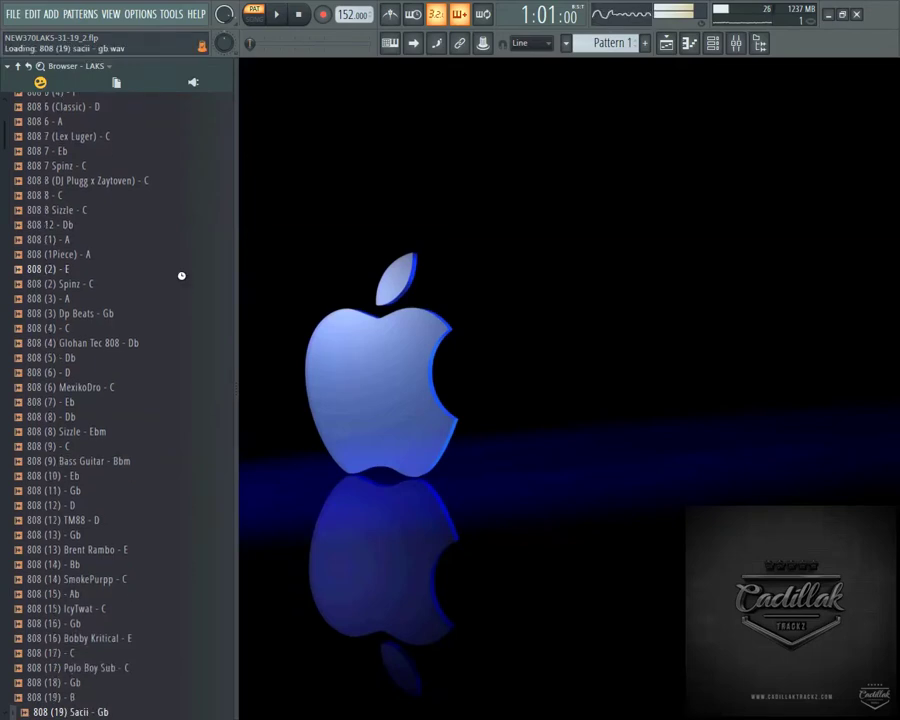
key("Down")
key("Down")
key("Down")
key("Down")
key("Up")
key("Up")
key("Up")
key("Up")
key("Up")
key("Up")
key("Up")
key("Up")
key("Up")
key("Up")
key("Up")
key("Up")
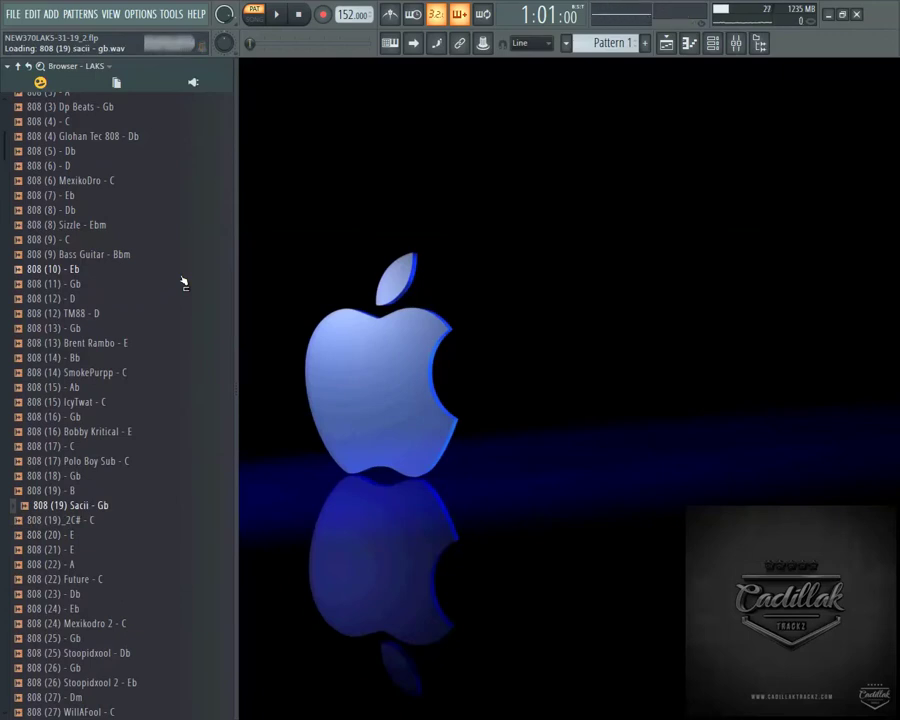
- Check the LAK GUITAR notes in the piano roll, close it and show the channel rack beside the browser
left_click(691, 45)
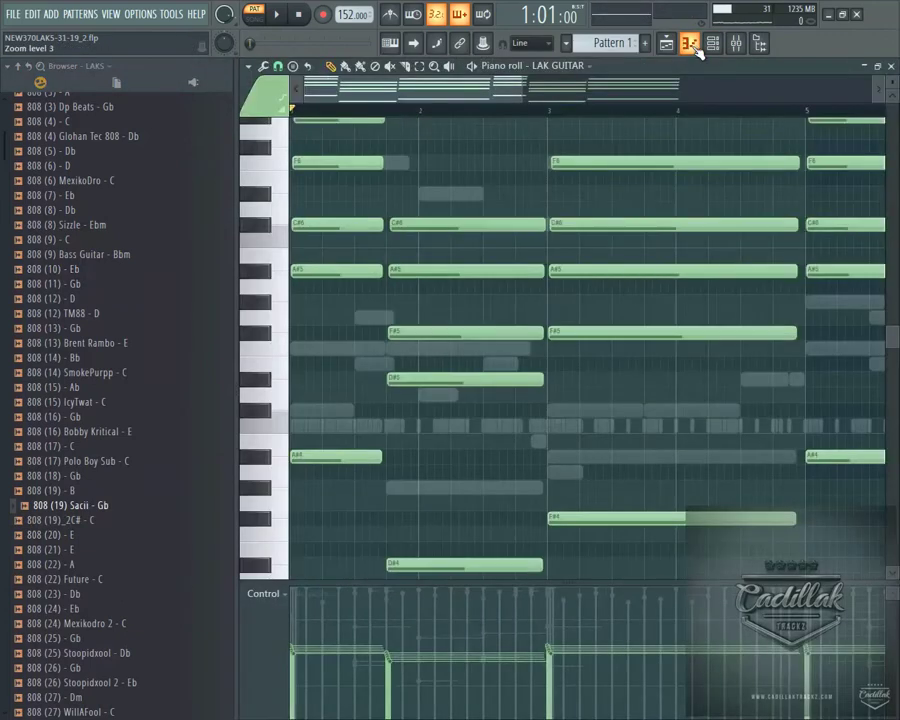
left_click(691, 45)
left_click(713, 43)
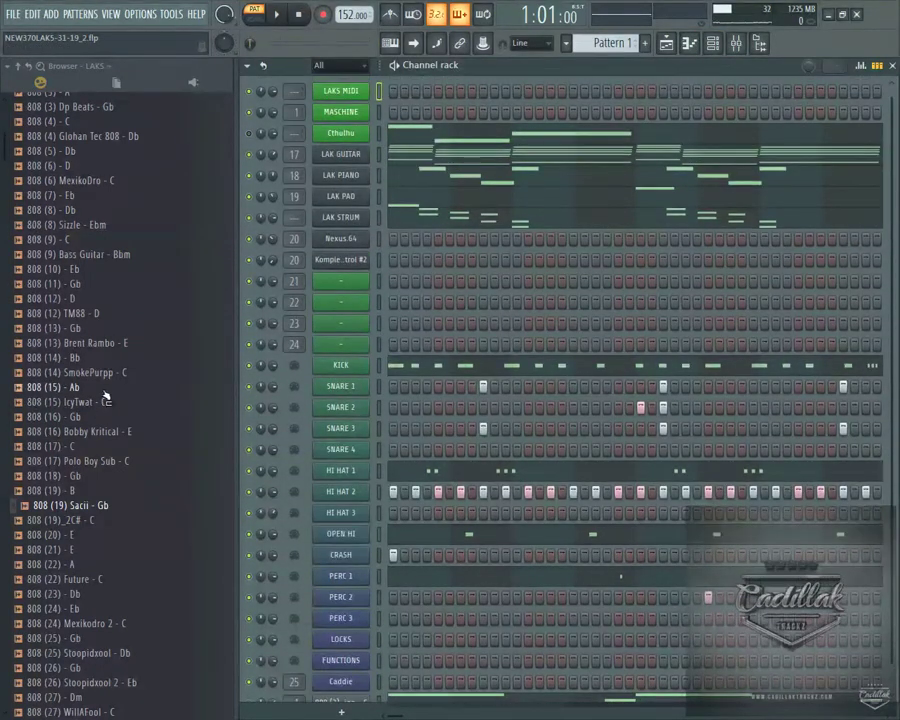
- Preview the sample 808 (15) - Ab and look back through the 808 4DAYS folder from its start
left_click(100, 389)
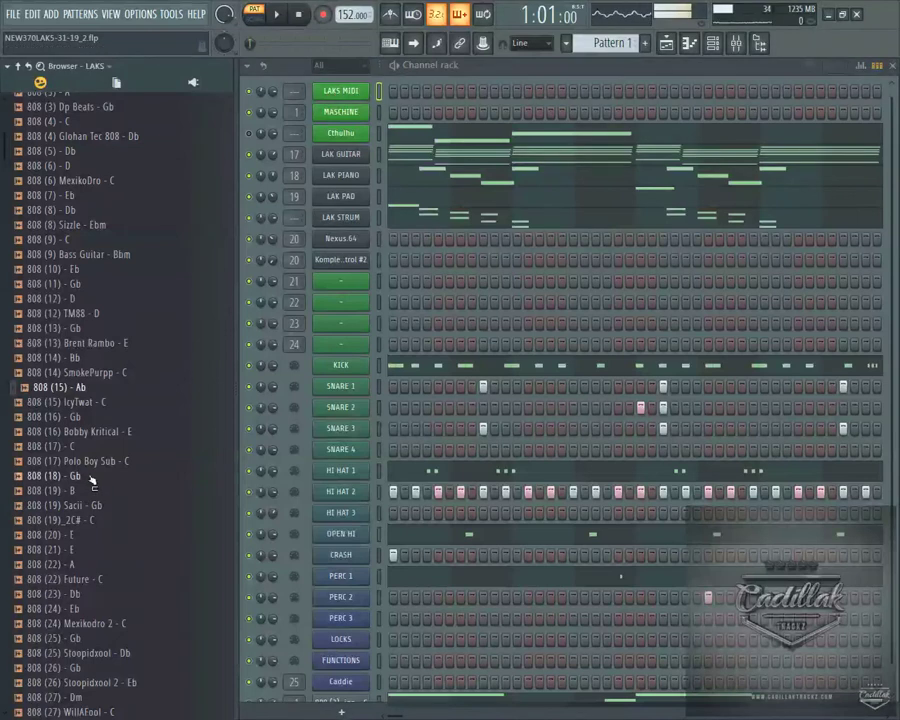
key("Up")
key("Up")
key("Up")
key("Up")
key("Up")
key("Up")
key("Up")
key("Up")
key("Up")
scroll(92, 482, "up", 10)
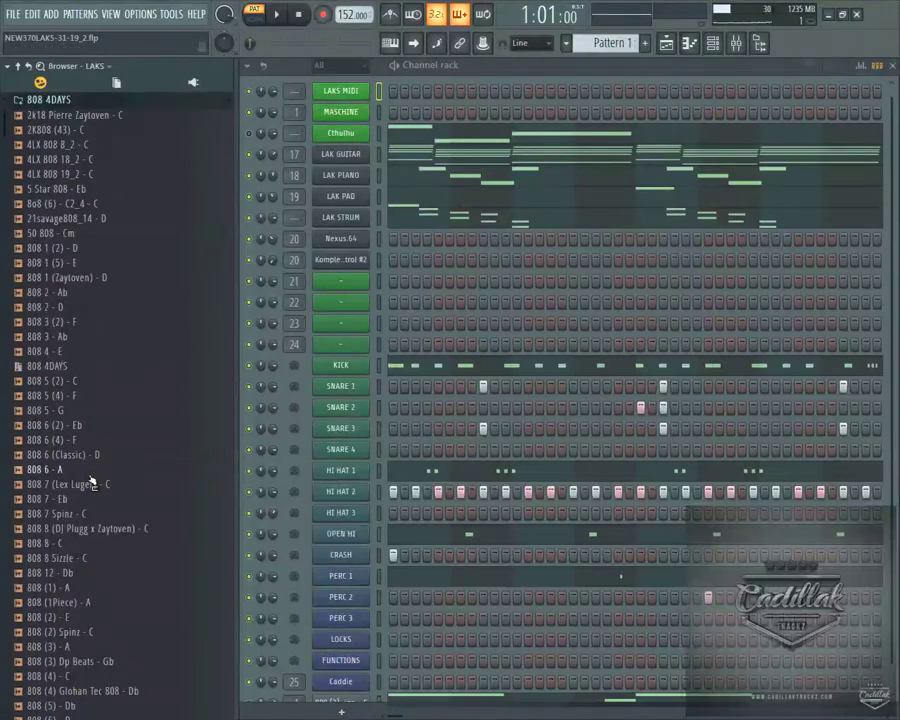
- Go back to the start of the 808 4DAYS folder and collapse it to show the top-level LAKS folders
key("Up")
key("Up")
key("Up")
key("Up")
key("Left")
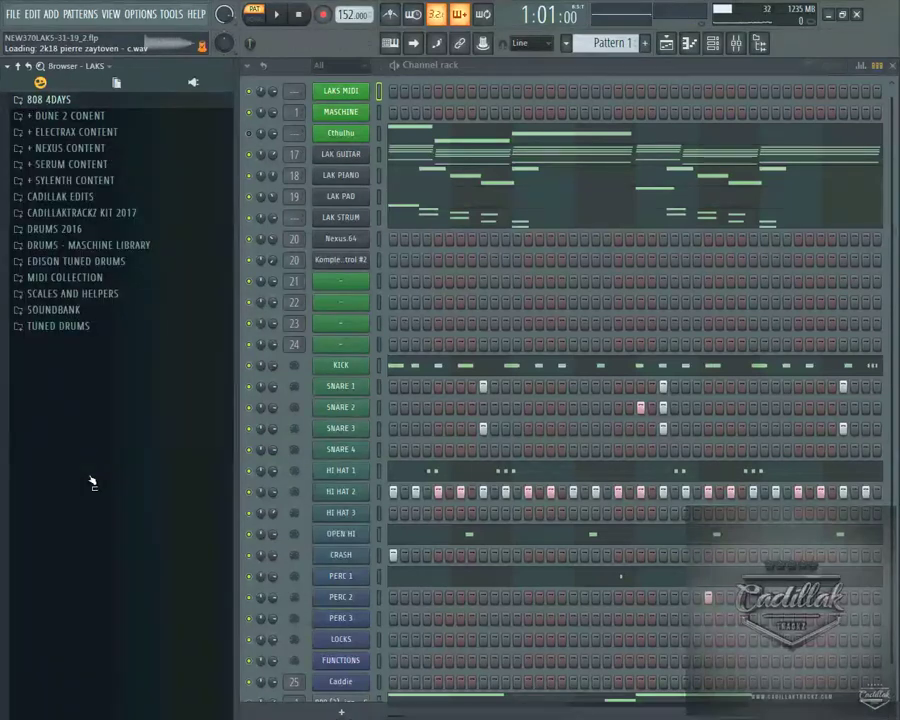
- Look through the top-level LAKS folders from 808 4DAYS downward and back up to the synth content folders
key("Down")
key("Down")
key("Down")
key("Down")
key("Down")
key("Down")
key("Down")
key("Down")
key("Down")
key("Down")
key("Down")
key("Up")
key("Up")
key("Up")
key("Up")
key("Up")
key("Up")
key("Up")
key("Up")
key("Up")
key("Up")
key("Up")
key("Down")
key("Down")
key("Down")
key("Up")
- Expand the + ELECTRAX CONTENT folder and open its 1.LEADS subfolder
key("Right")
key("Down")
key("Down")
key("Down")
key("Down")
key("Down")
key("Down")
key("Right")
- Step down through the 1.LEADS presets to DanceDet MF
key("Down")
key("Down")
key("Down")
key("Down")
key("Down")
key("Down")
key("Down")
key("Down")
key("Down")
key("Down")
key("Down")
key("Down")
key("Down")
key("Down")
key("Down")
key("Down")
key("Down")
key("Down")
key("Down")
key("Down")
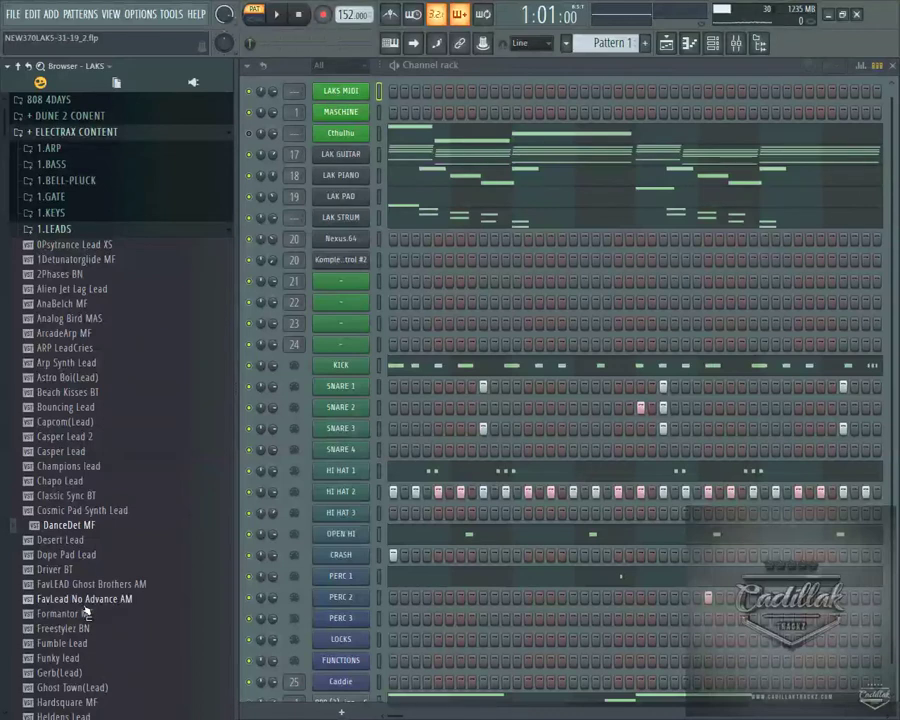
- View the LAK GUITAR notes in the piano roll and return to the channel rack
right_click(366, 158)
left_click(399, 155)
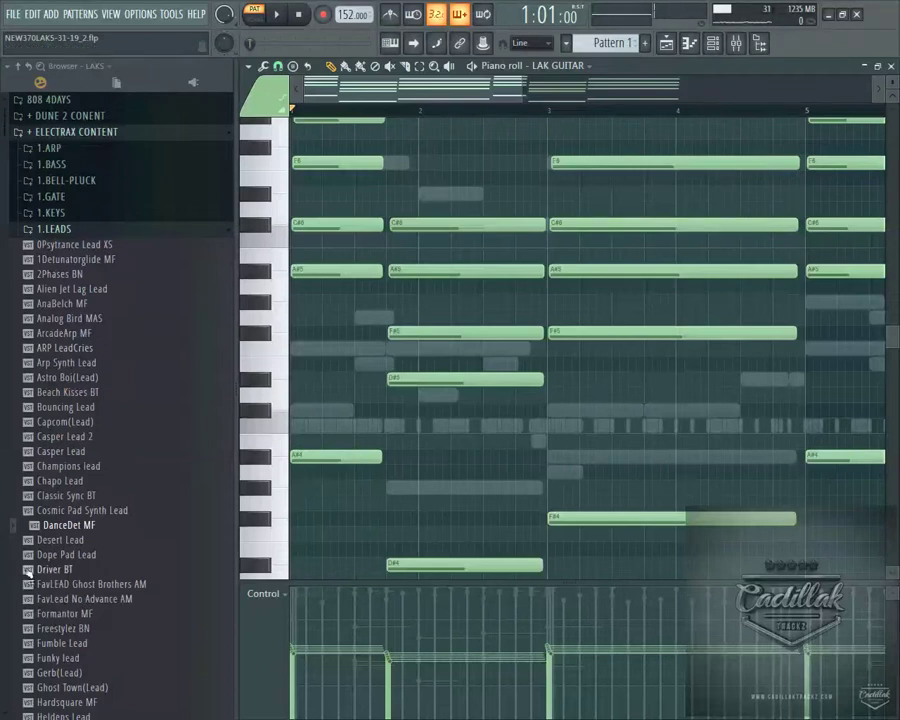
key("F6")
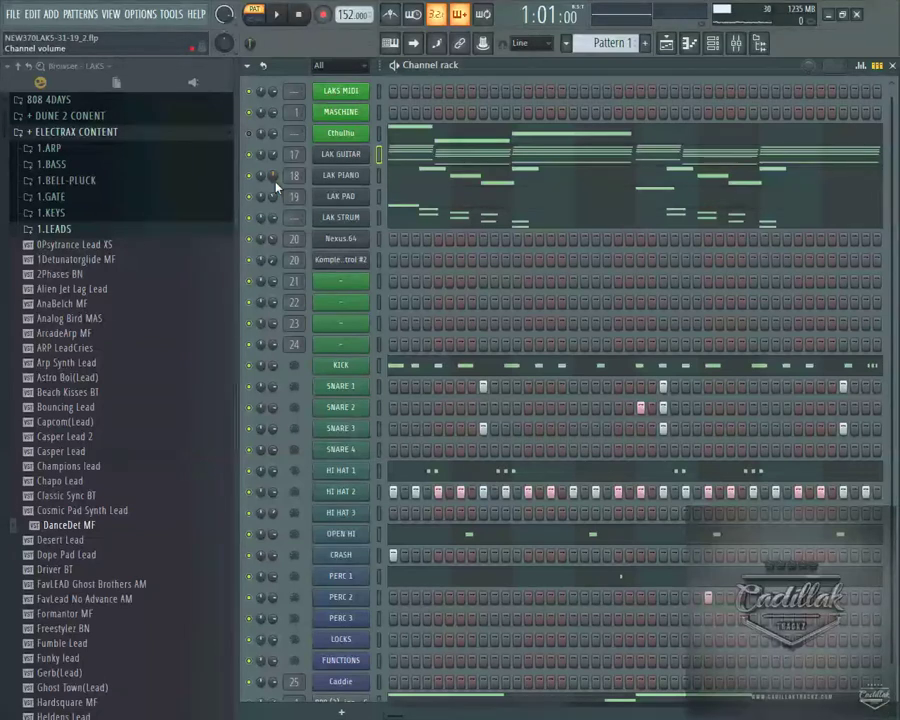
- Inspect the Guitar Rig 5 effect chain on the LAK GUITAR mixer track, moving its window into view, and close it
left_click(735, 42)
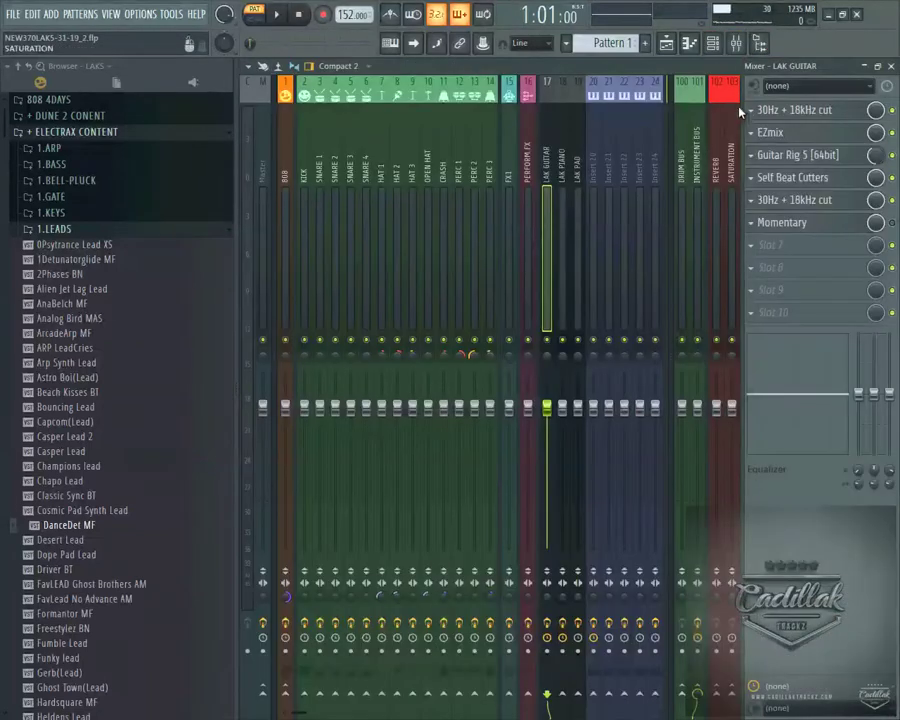
left_click(789, 157)
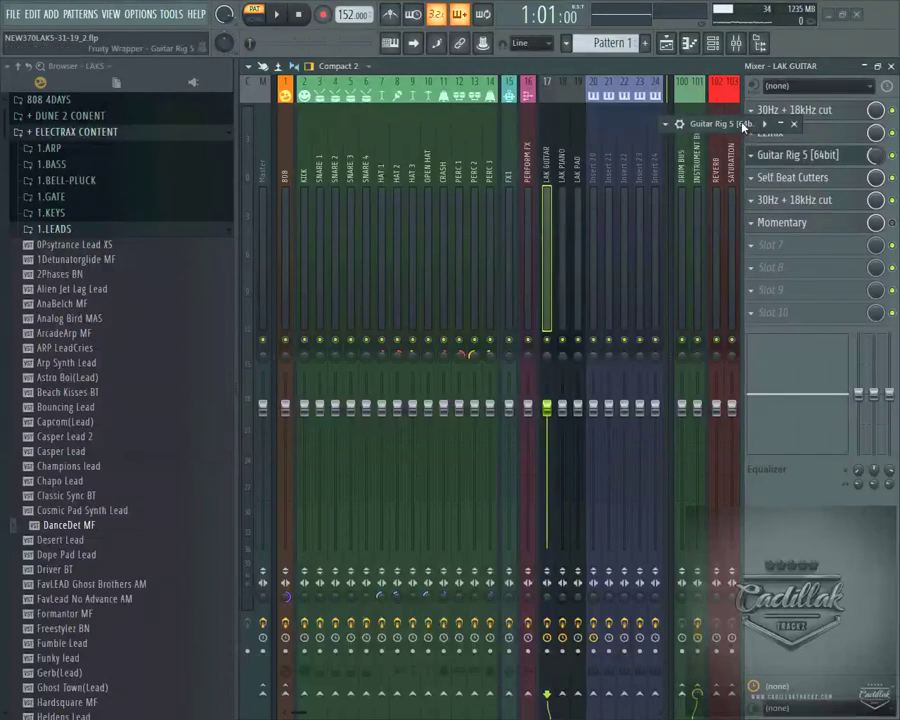
left_click_drag(730, 90, 35, 115)
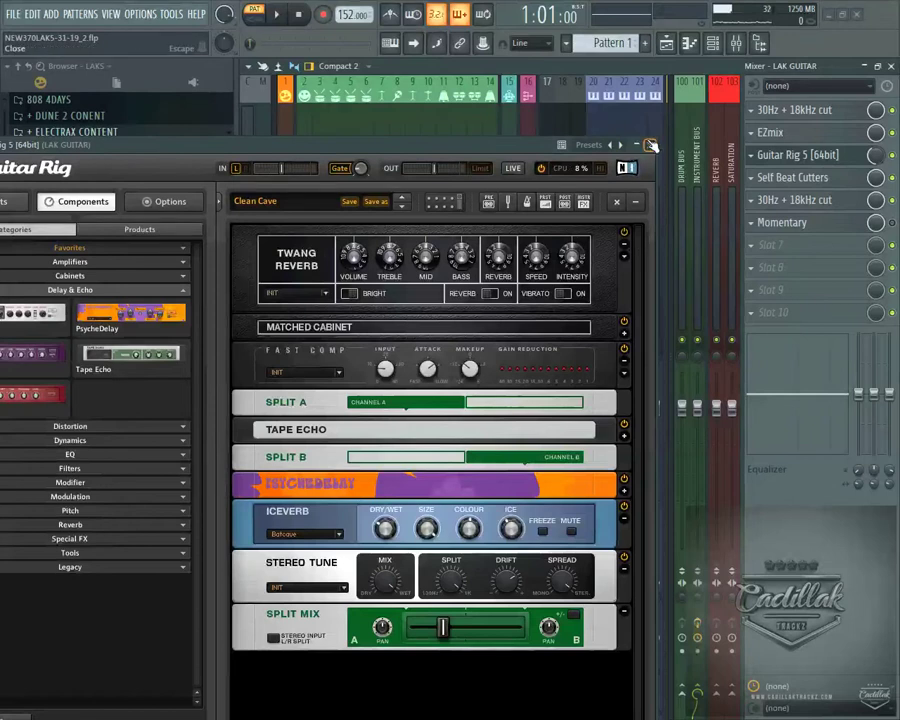
left_click(651, 145)
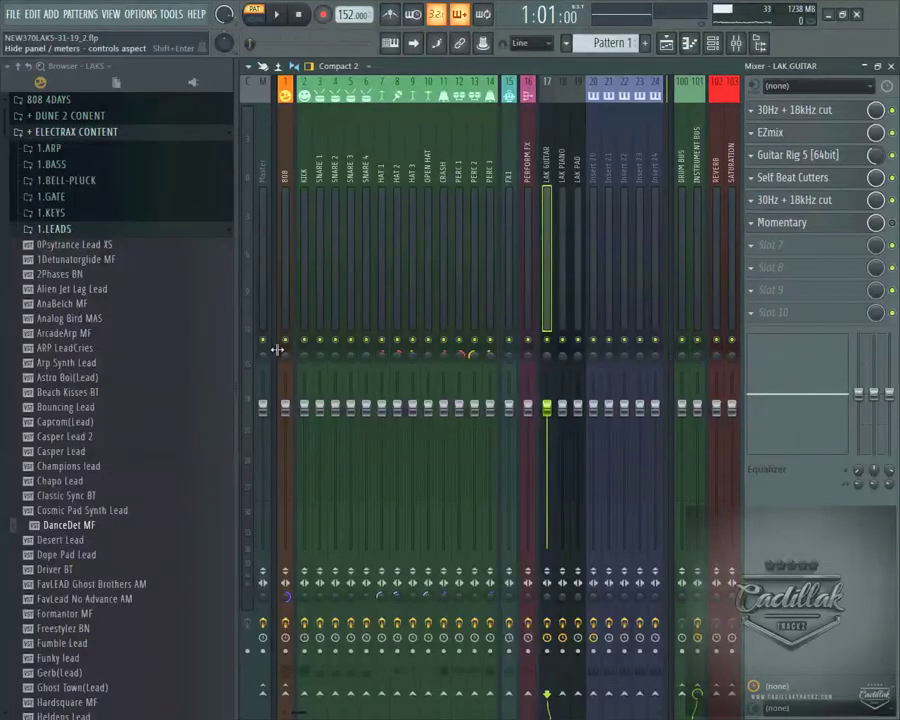
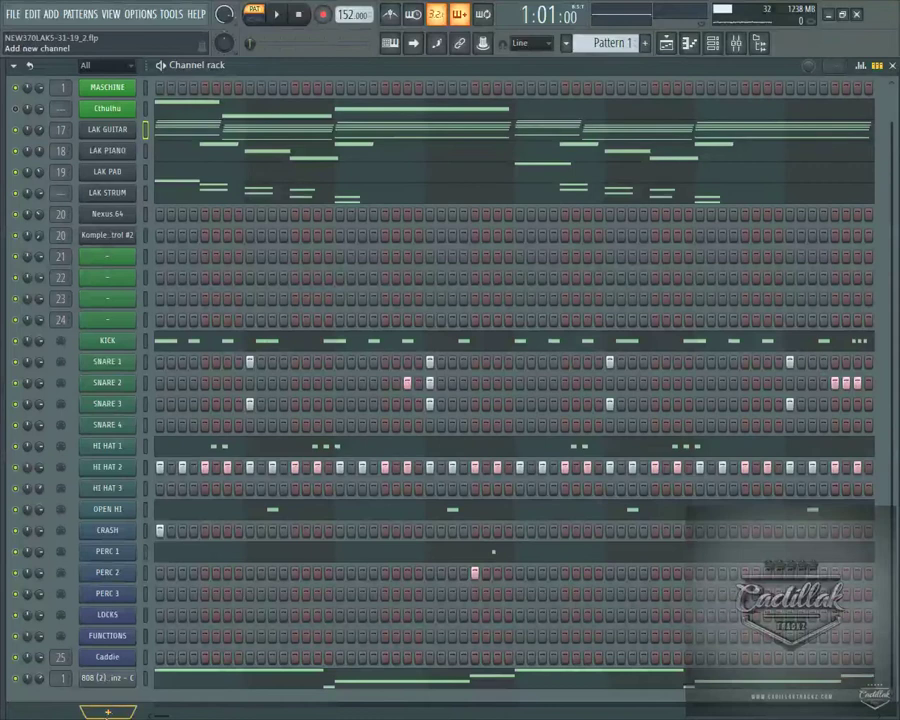
- Select the LOCKS channel and recheck Guitar Rig 5 on the LAK GUITAR mixer track before returning to the channel rack
left_click(145, 620)
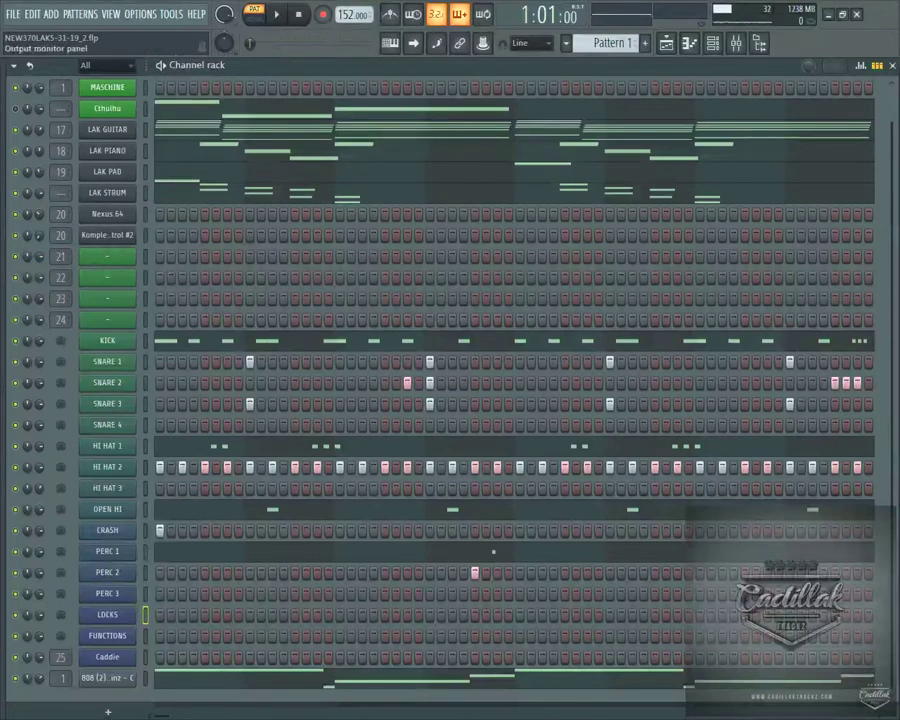
left_click(735, 43)
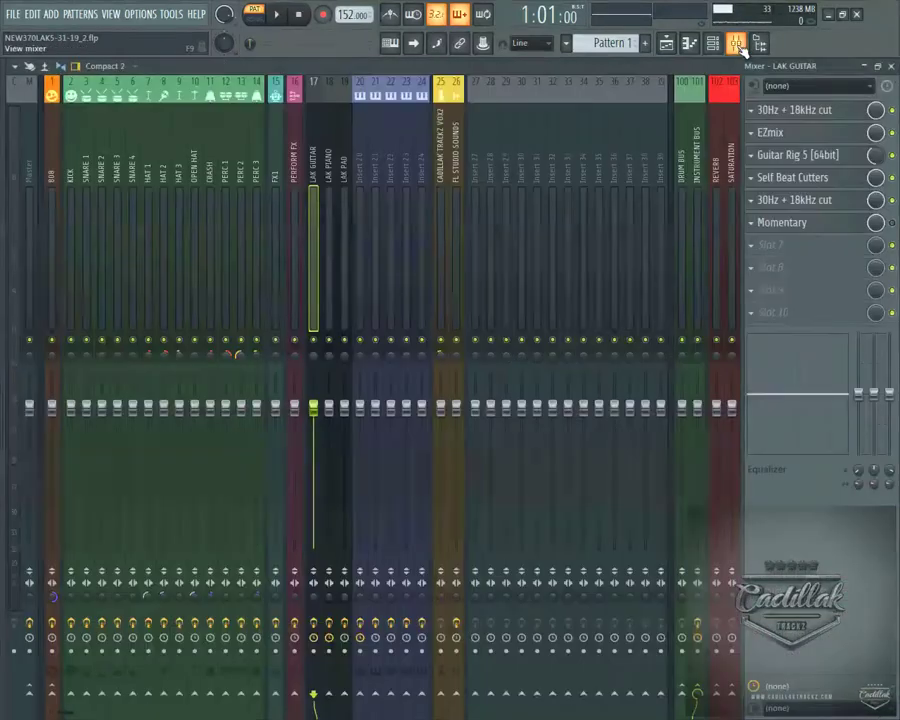
left_click(800, 156)
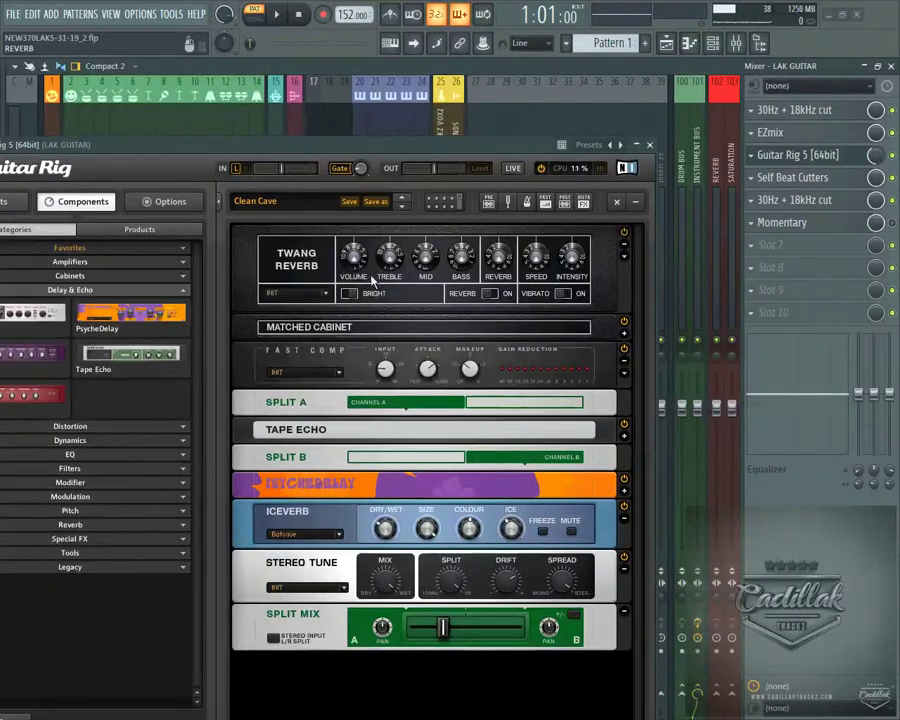
left_click(651, 145)
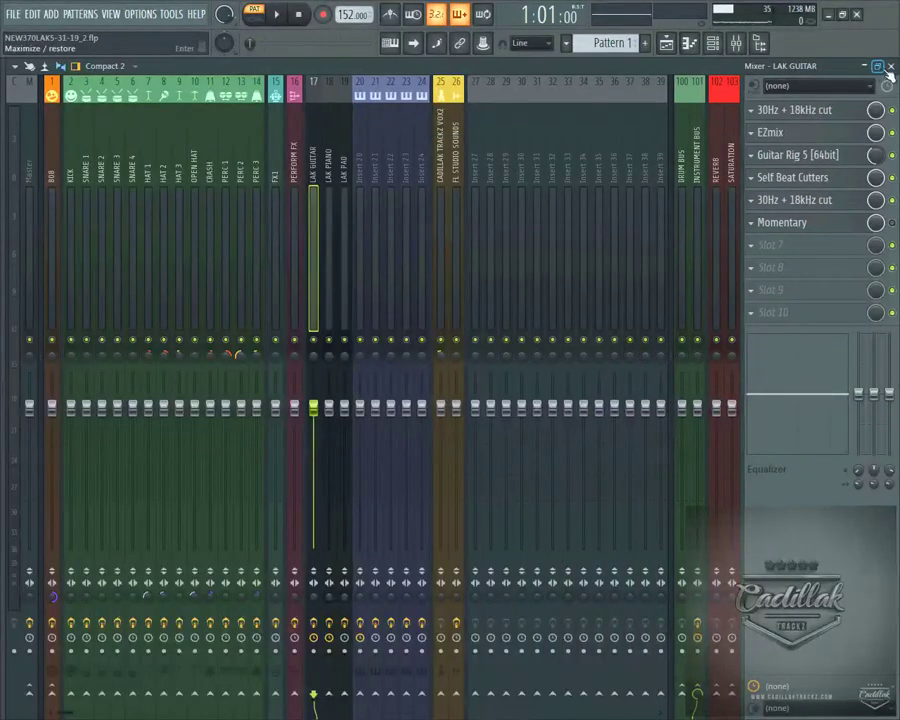
key("F6")
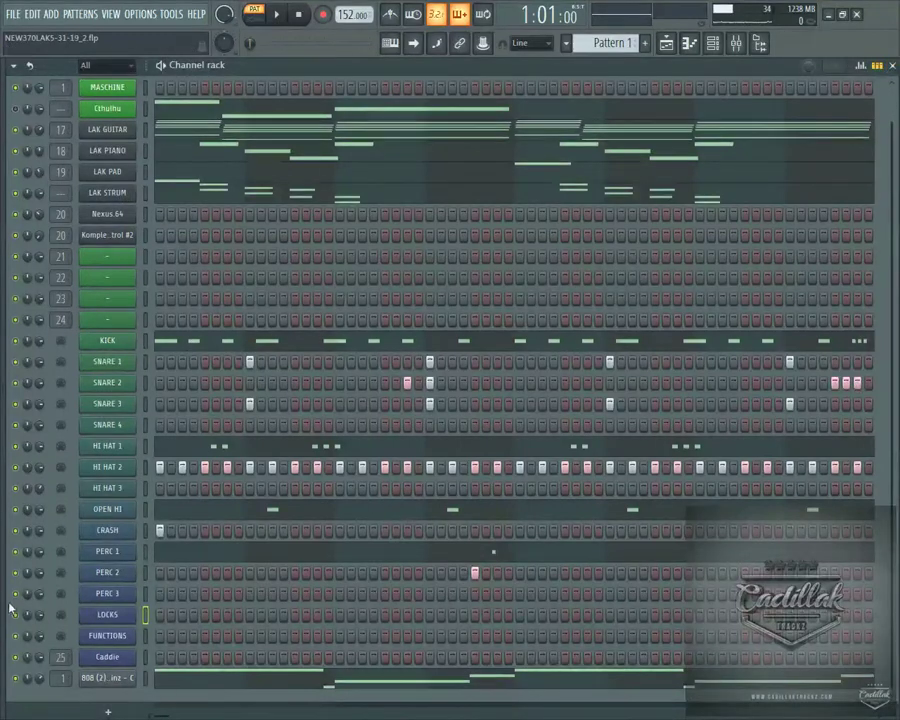
- Try out a few short notes at the start of the LOCKS piano roll, remove them and return to the channel rack
right_click(116, 616)
left_click(150, 561)
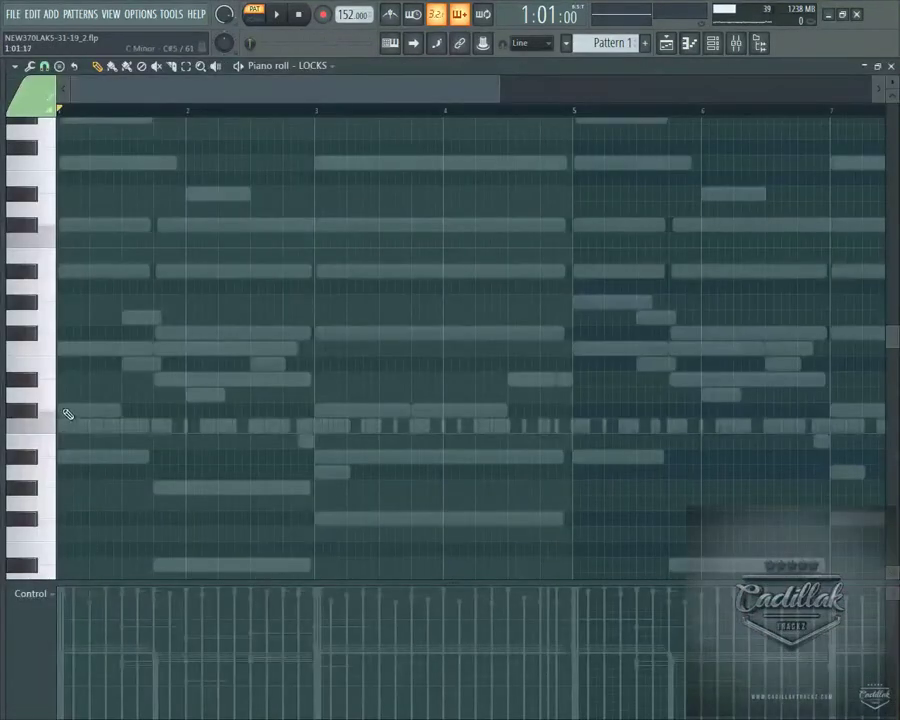
left_click(73, 394)
left_click(90, 425)
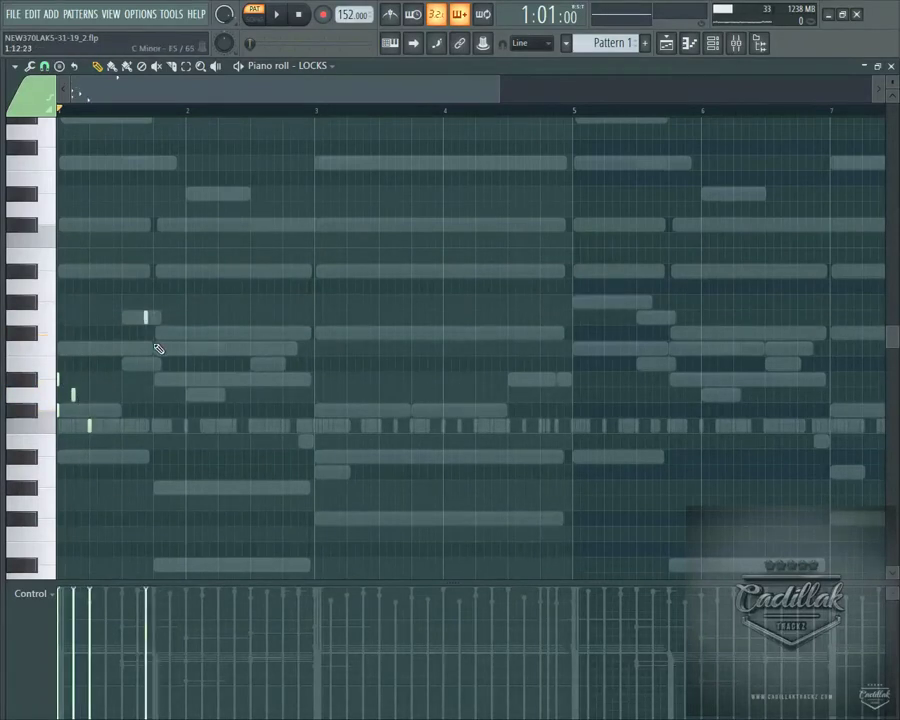
right_click(73, 395)
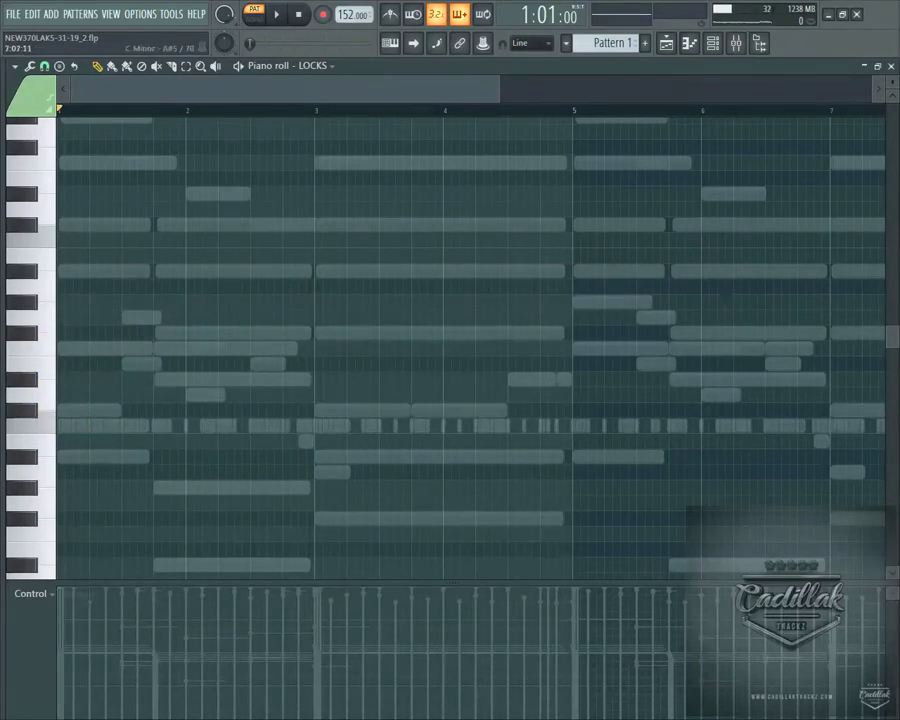
key("F6")
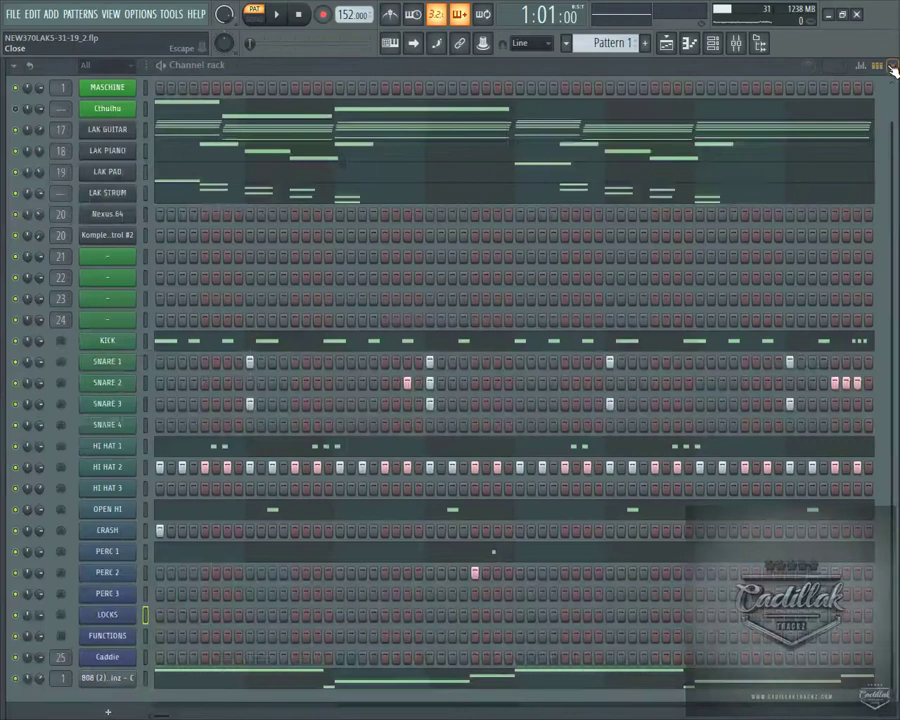
- Select the FUNCTIONS channel and view LAK'S KIT #333 in the MASCHINE plugin, closing the plugin window again
left_click(145, 636)
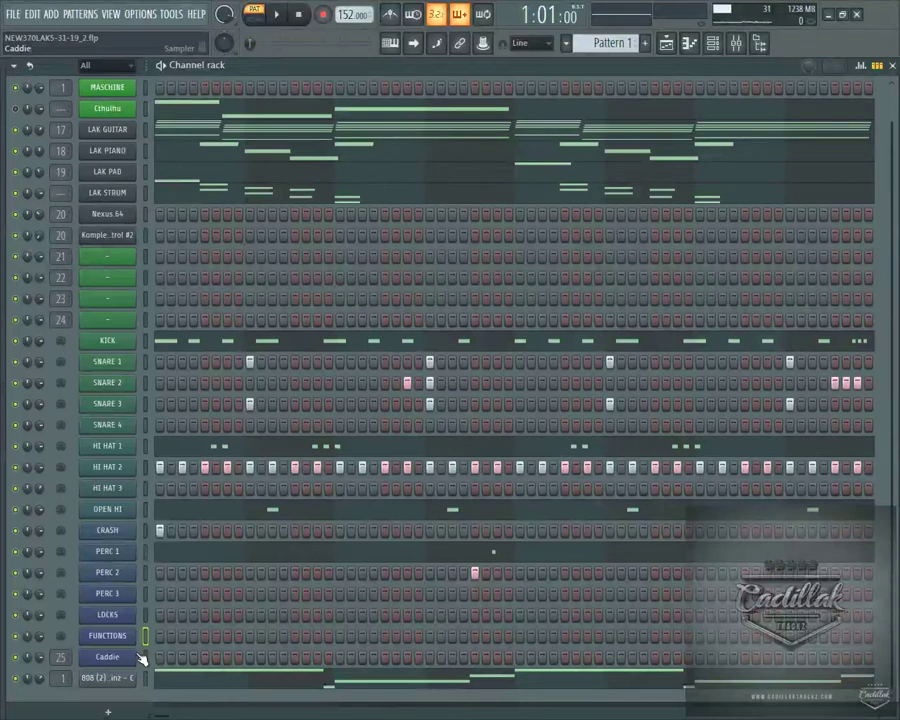
scroll(487, 570, "up", 2)
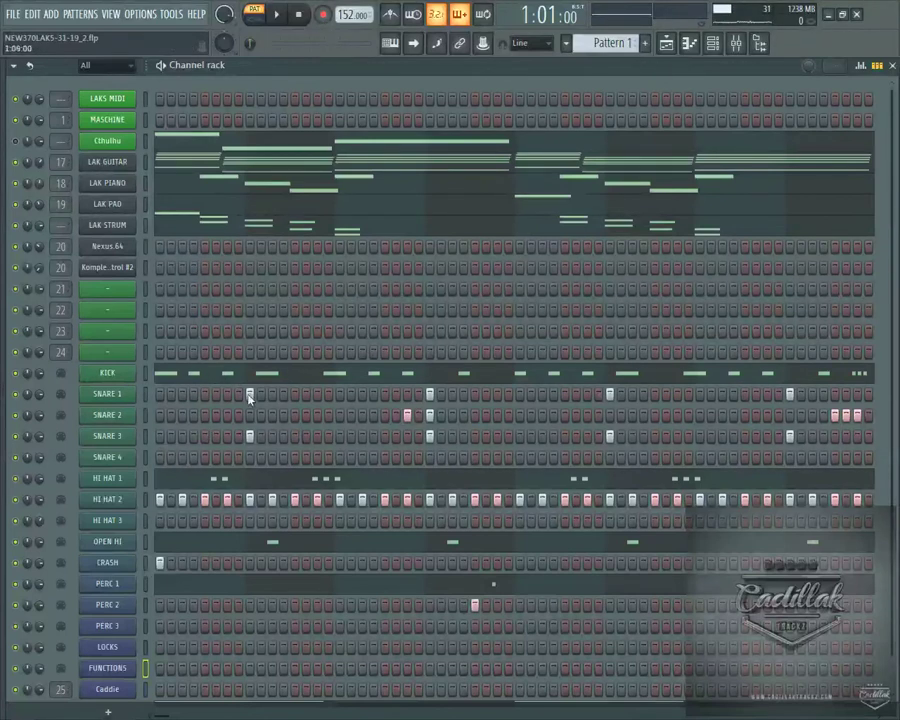
scroll(138, 374, "down", 2)
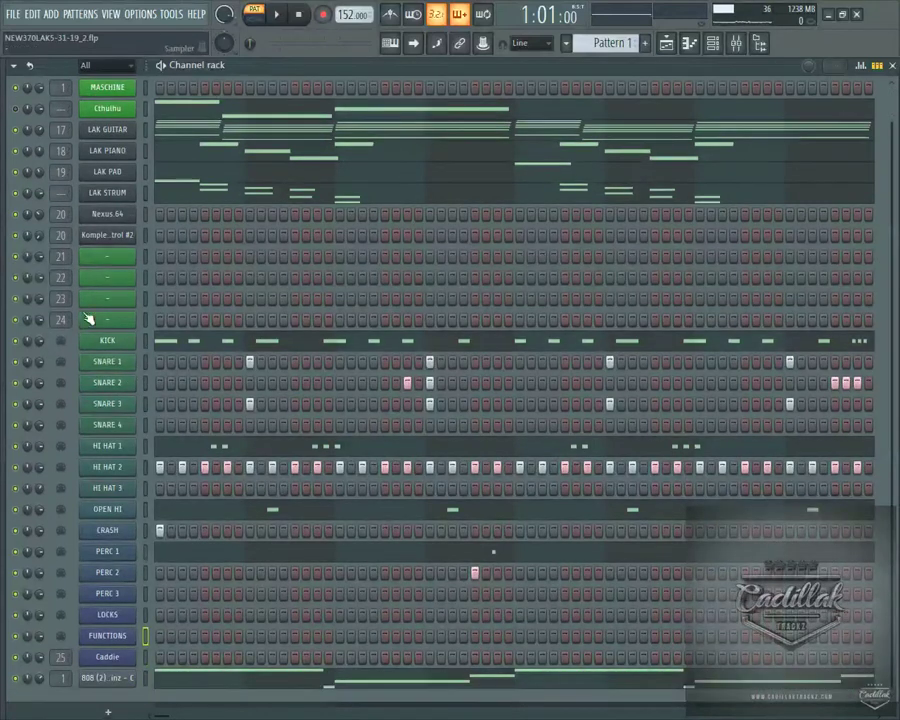
scroll(144, 273, "up", 2)
left_click(118, 120)
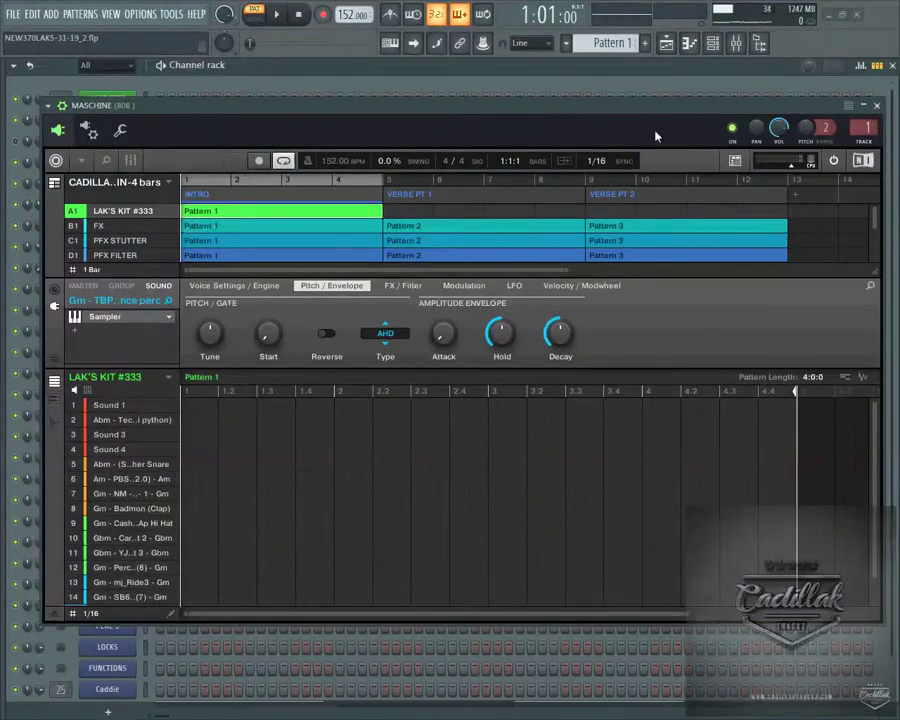
left_click(877, 106)
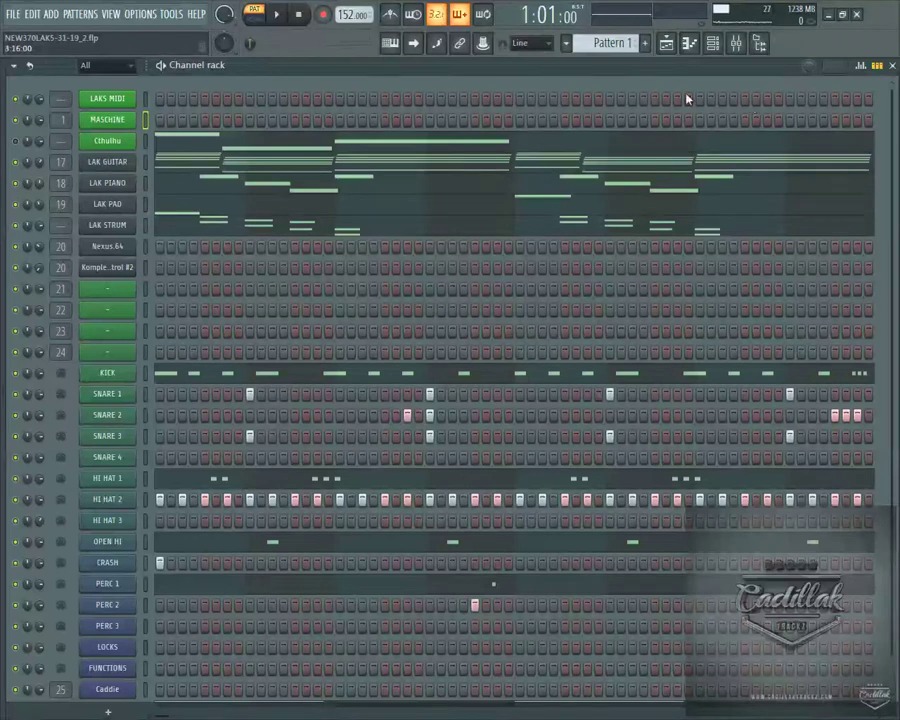
- Toggle the channel rack between restored and maximized size and check the KICK channel's MIDI Out port and channel settings
double_click(334, 71)
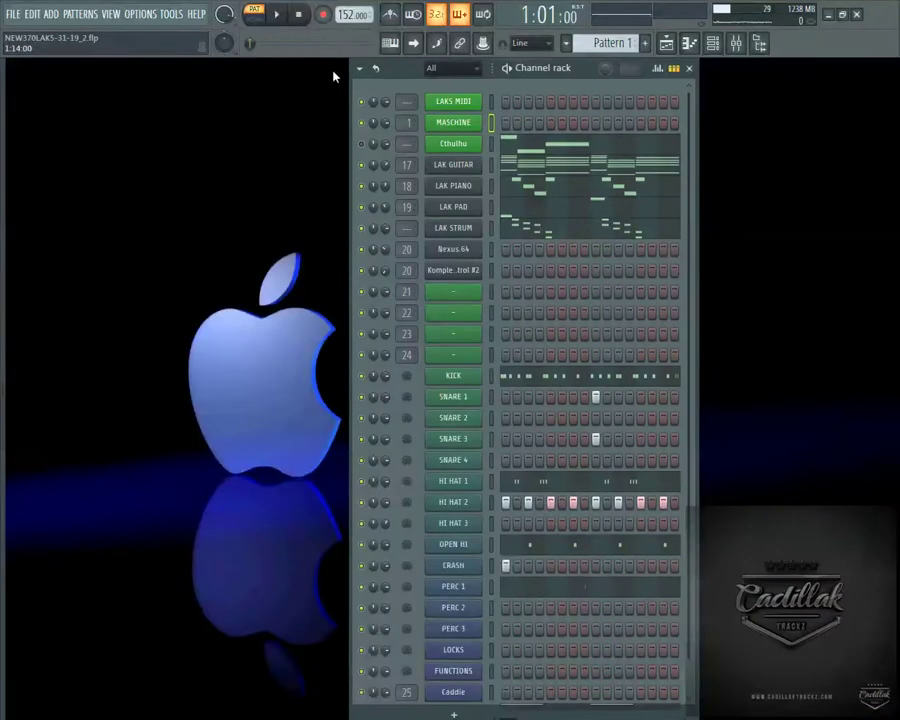
double_click(402, 68)
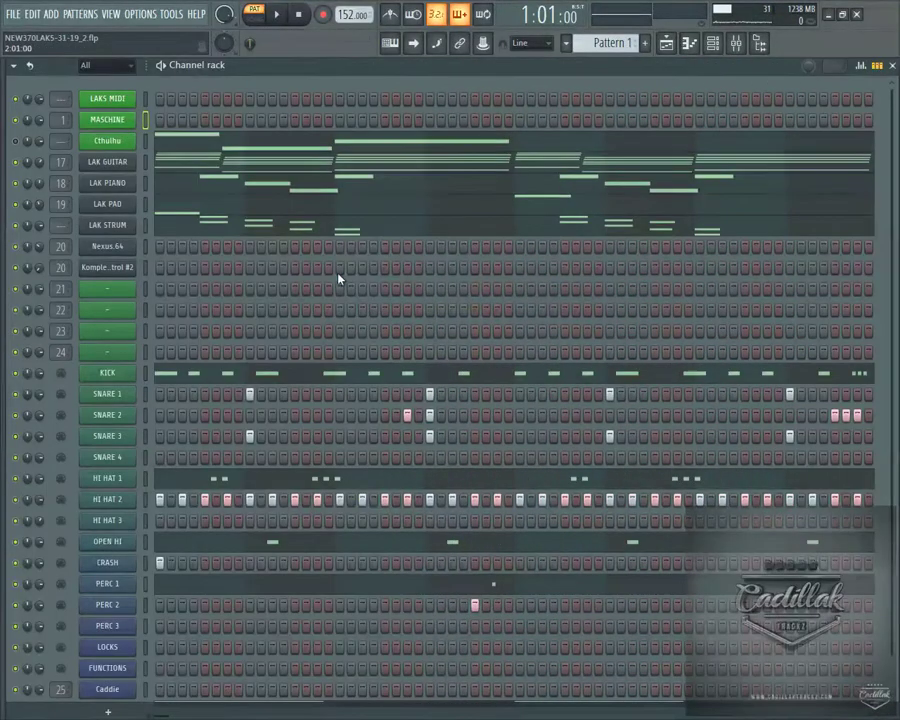
scroll(189, 392, "down", 1)
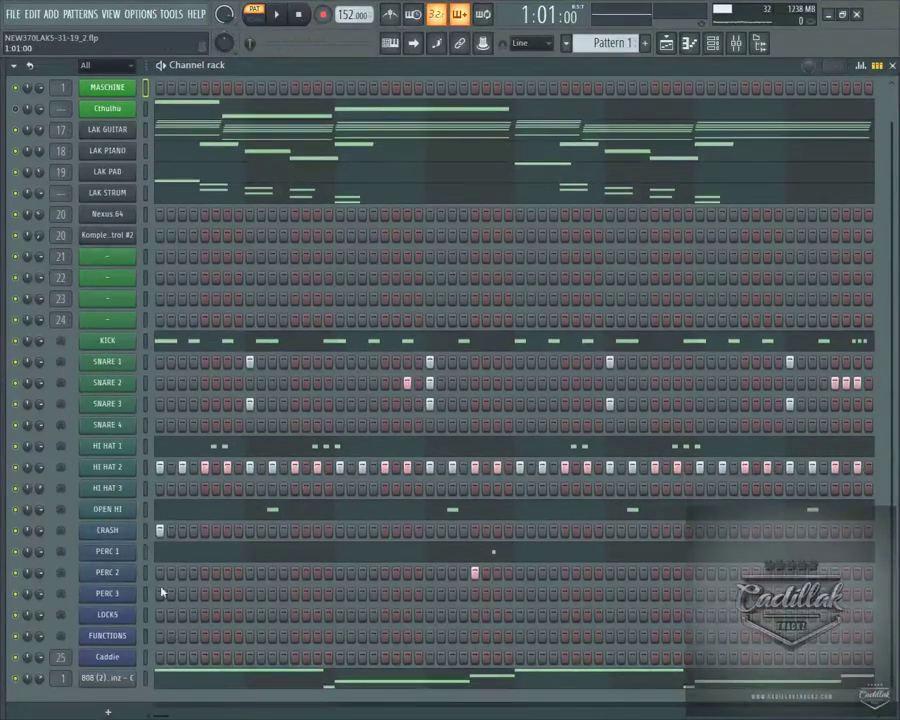
left_click(107, 341)
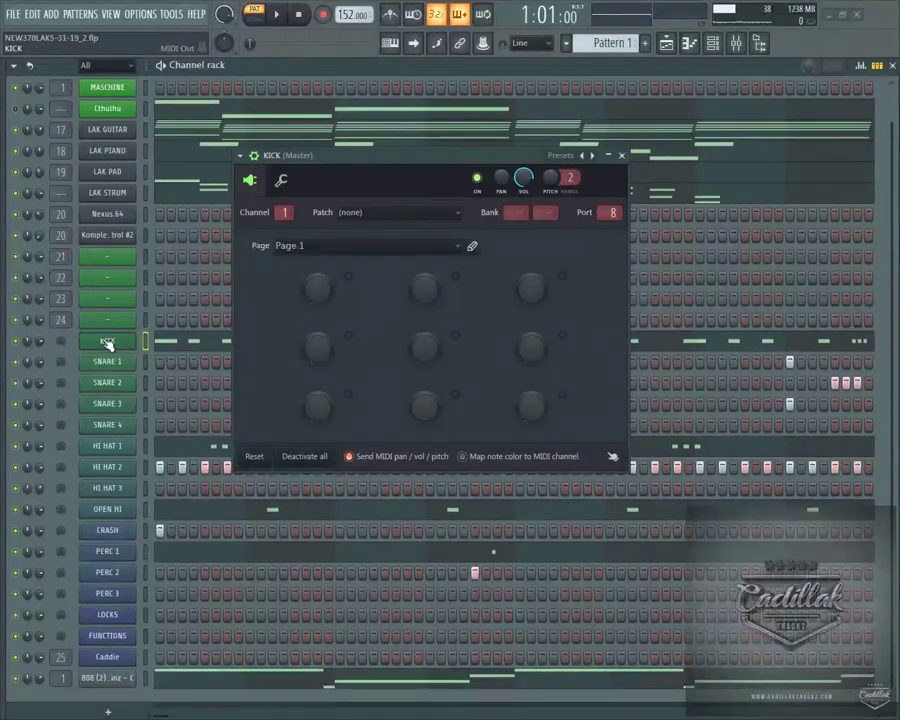
left_click(621, 155)
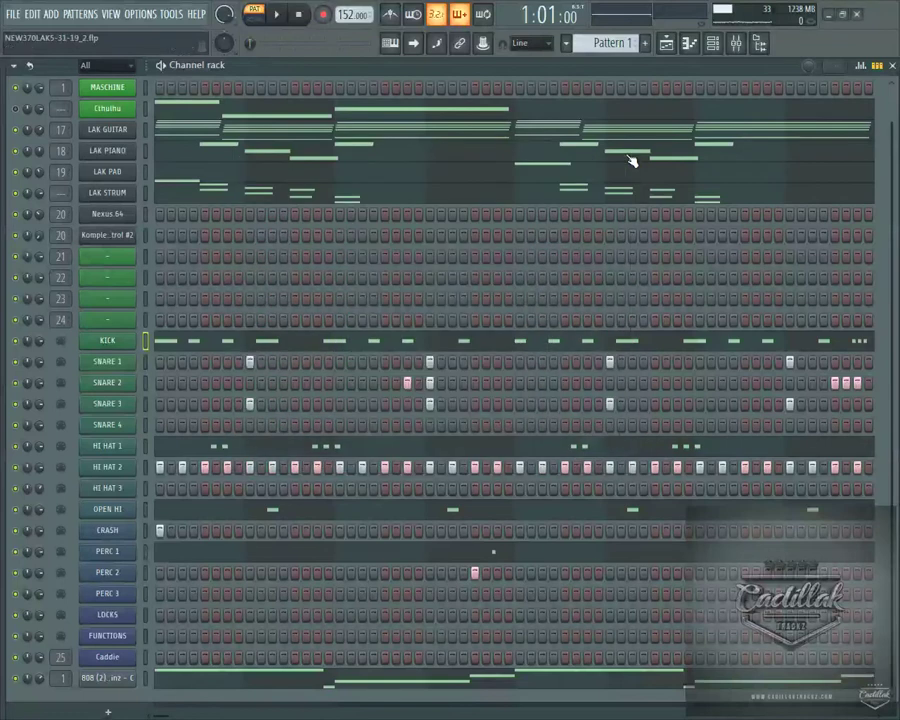
- Check the external output routing of each LAK'S KIT #333 sound in MASCHINE's mixer view and close the plugin
left_click(120, 88)
scroll(148, 447, "down", 1)
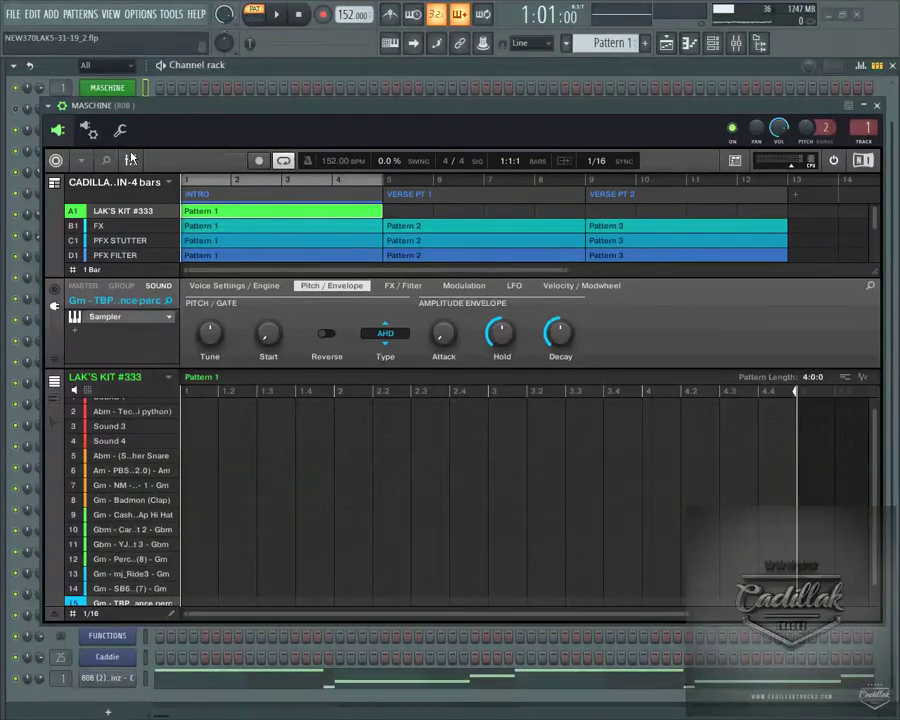
left_click(130, 160)
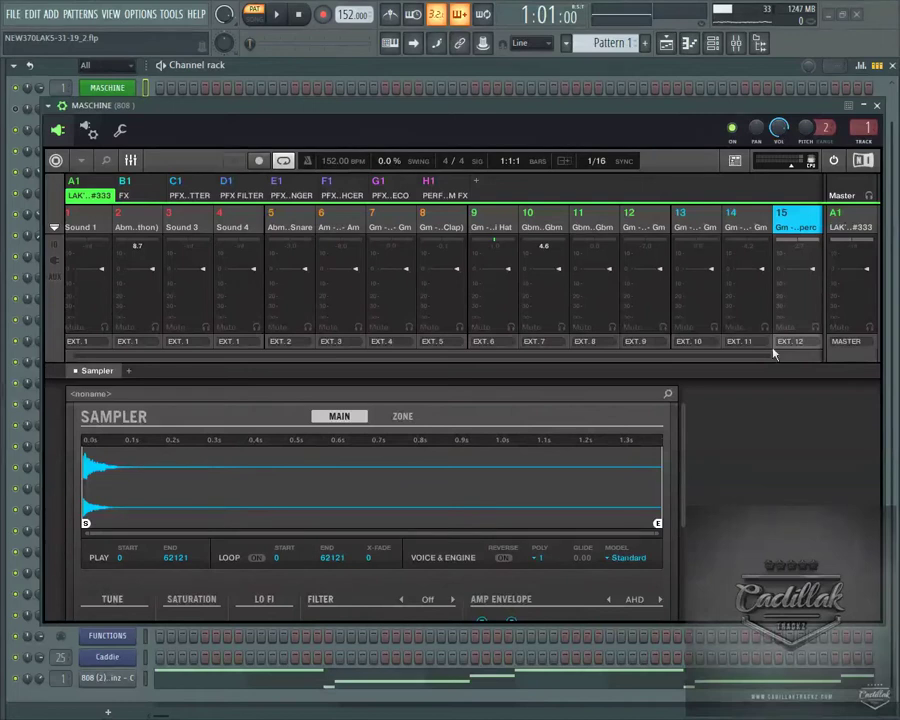
left_click(875, 106)
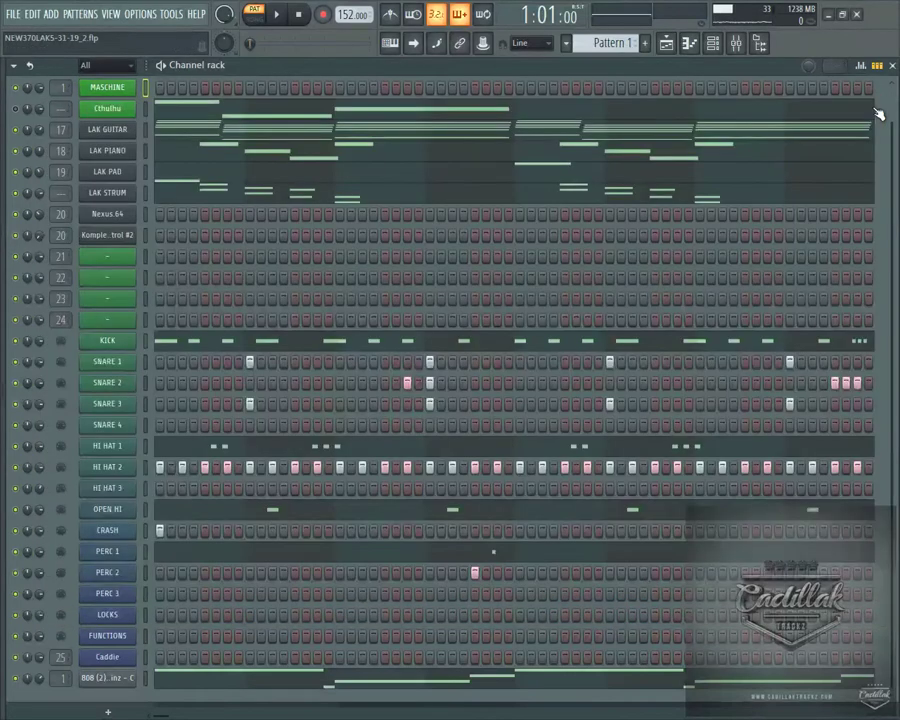
- Show the mixer's drum tracks, select SNARE 3 and return to the top of the channel rack
left_click(737, 44)
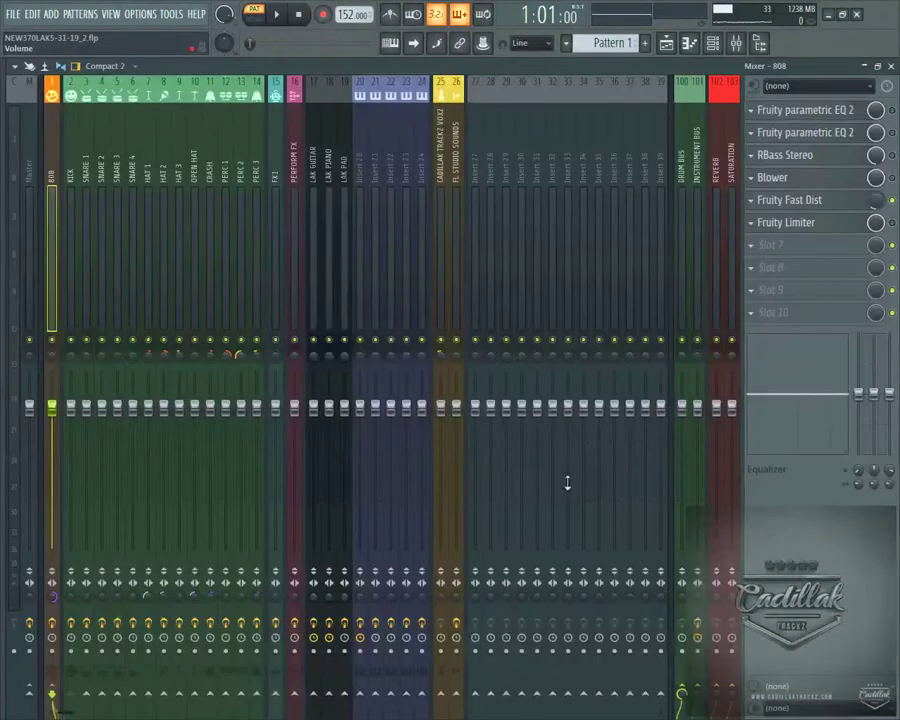
left_click(118, 150)
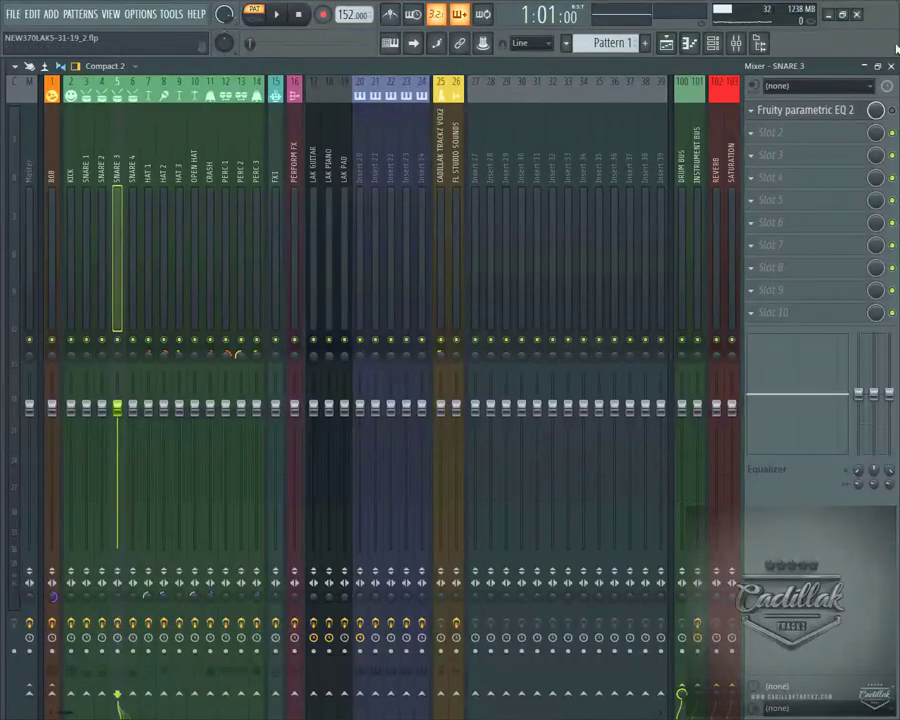
key("F6")
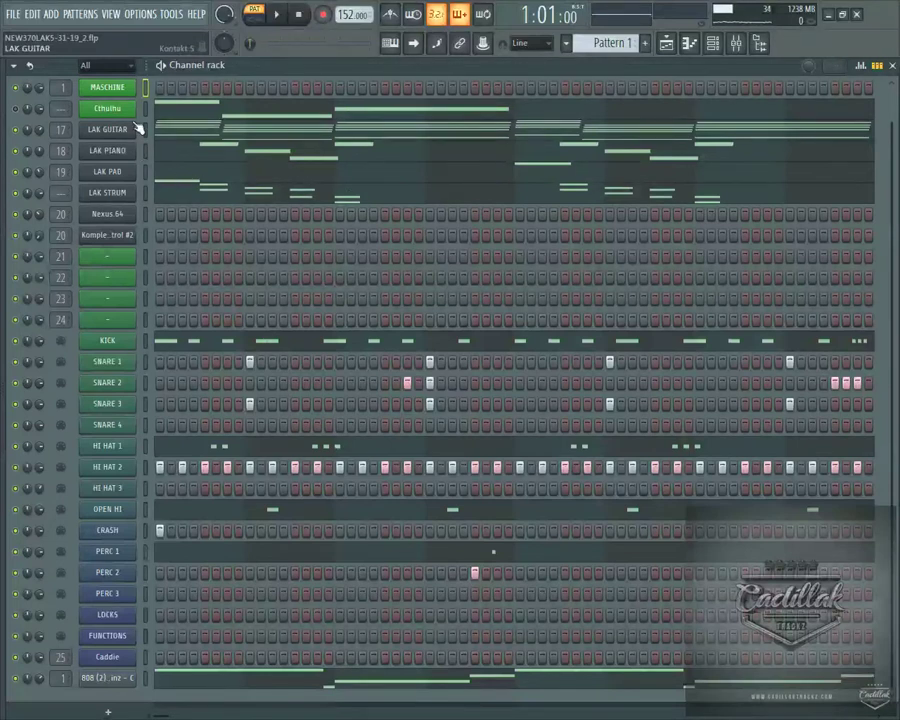
scroll(320, 511, "up", 1)
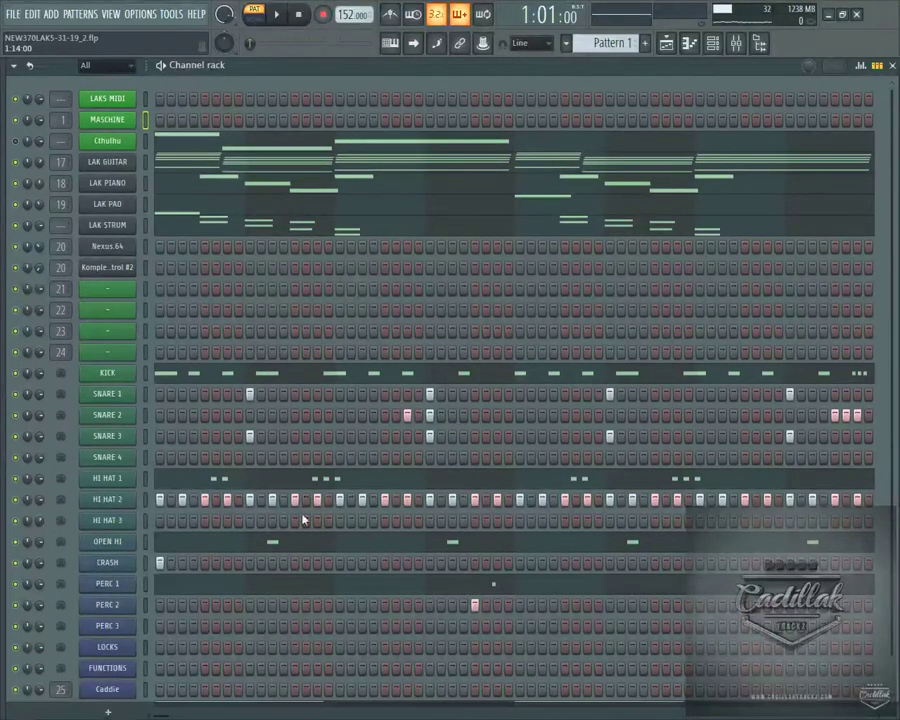
- Solo the LAK GUITAR channel and compare its mixer track's effects with those on the INSTRUMENT BUS
right_click(19, 166)
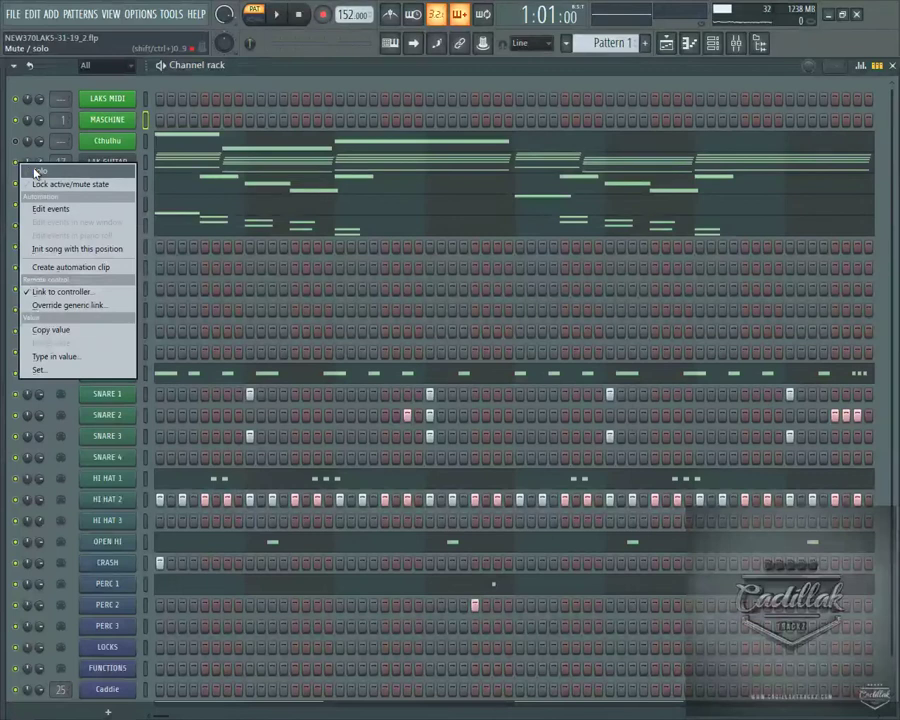
left_click(36, 172)
left_click(738, 43)
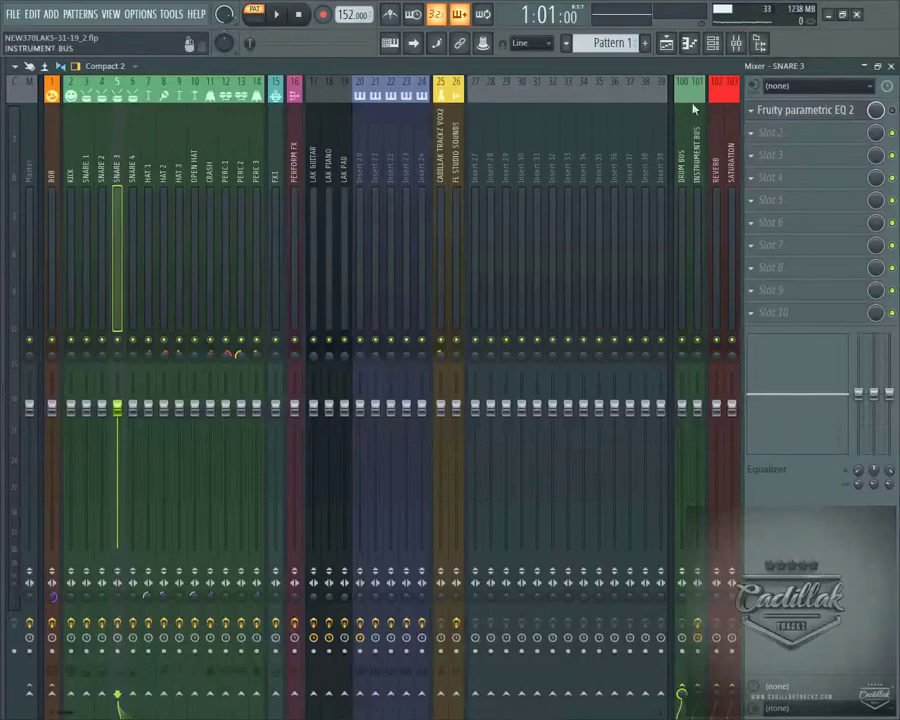
left_click(328, 150)
left_click(313, 150)
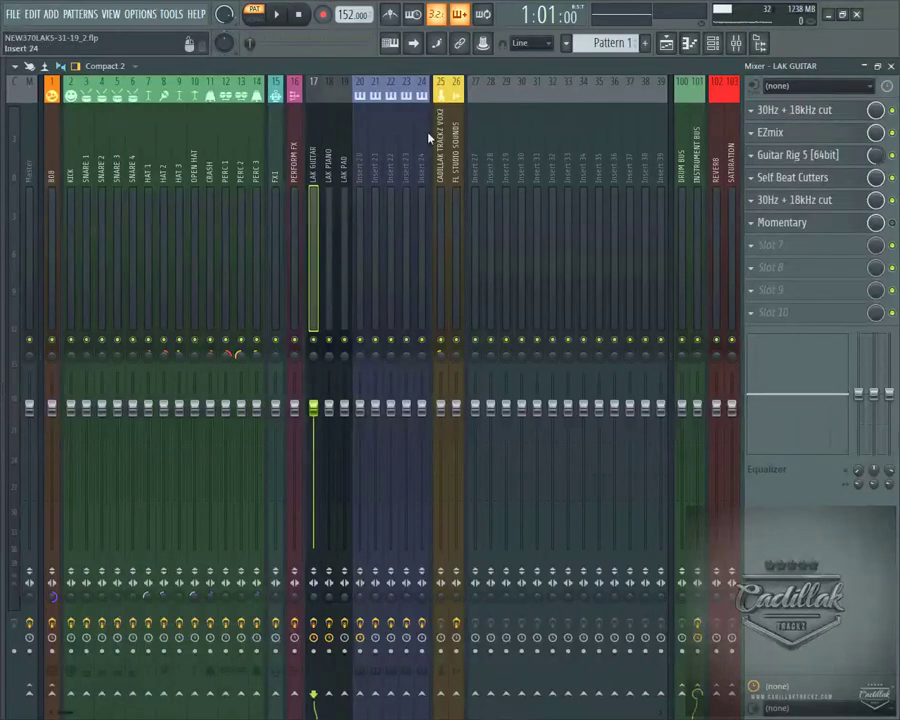
left_click(697, 160)
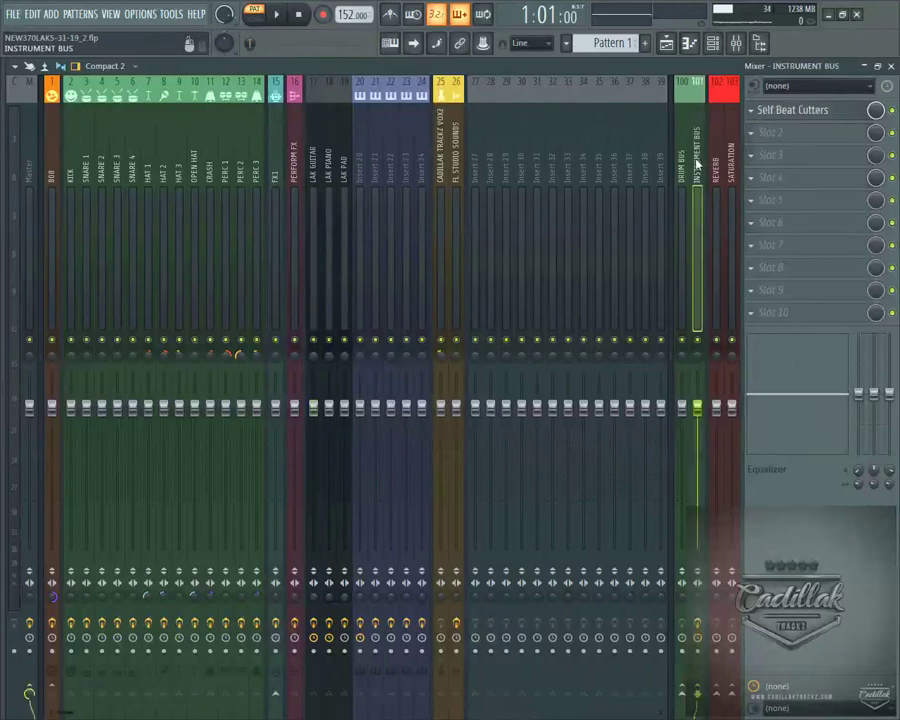
left_click(314, 148)
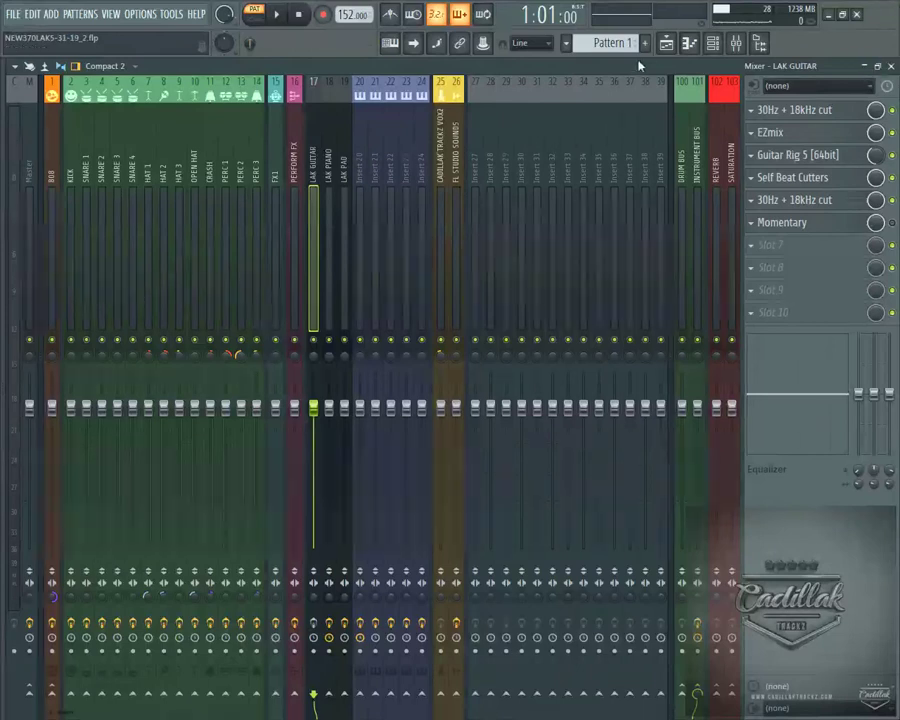
- Return to the channel rack and show the Kontakt instrument interface of the LAK GUITAR channel
key("F6")
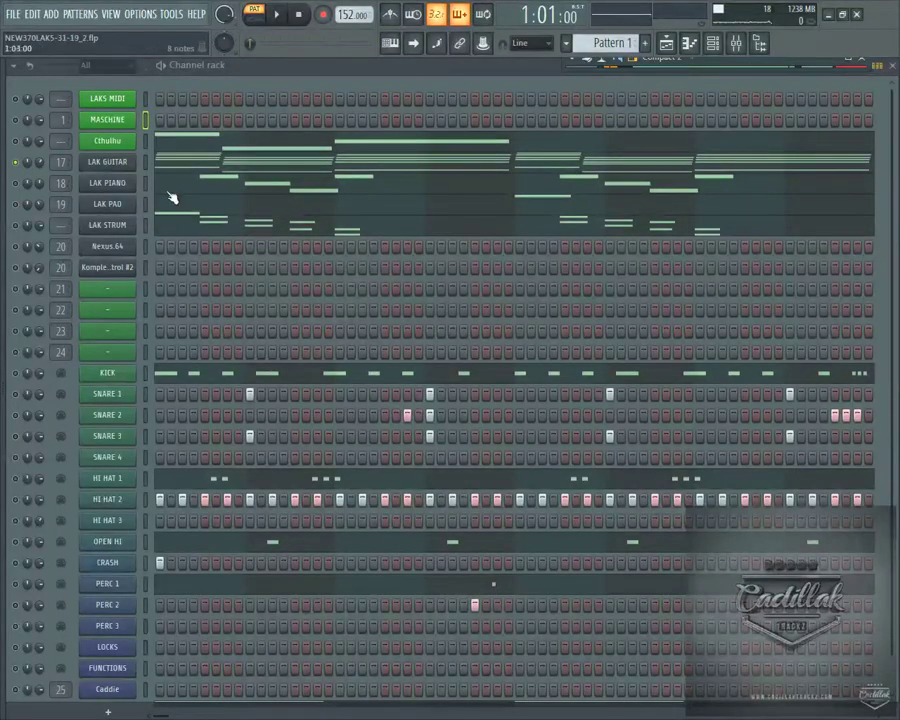
left_click(107, 162)
left_click(48, 497)
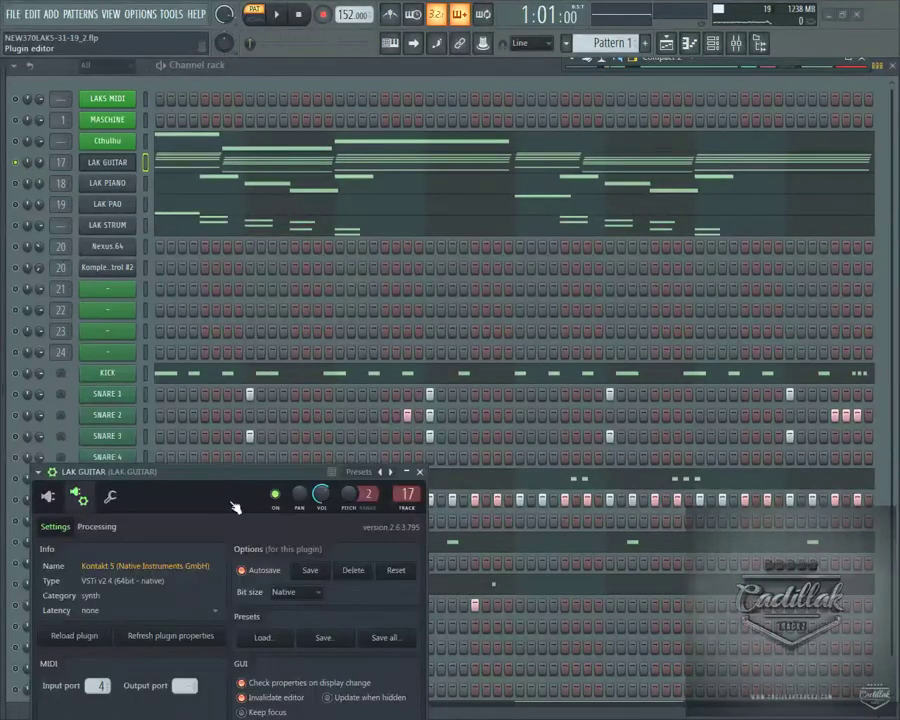
double_click(375, 476)
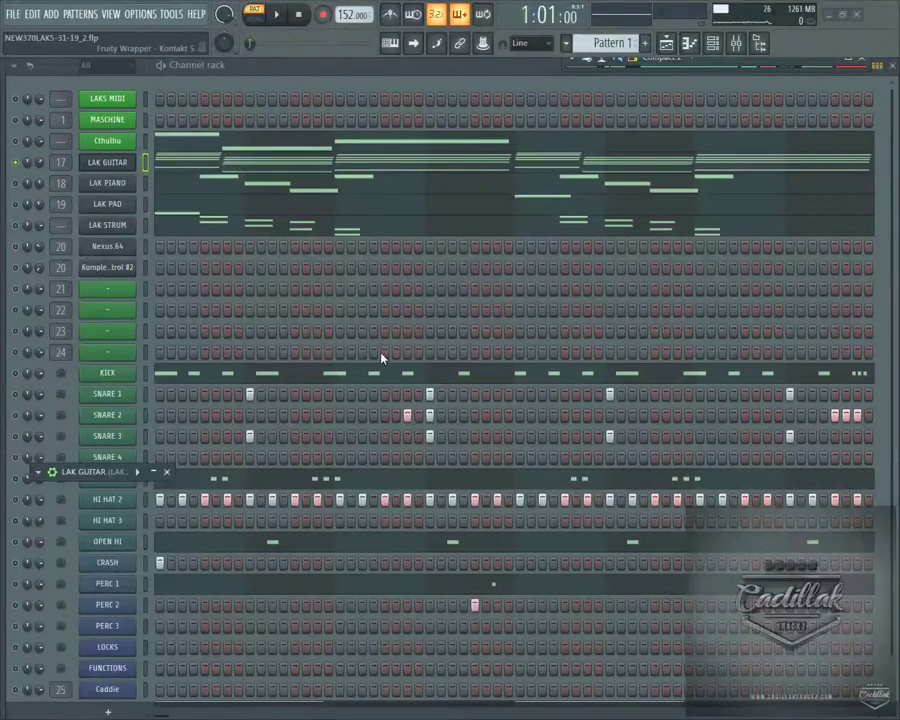
double_click(97, 481)
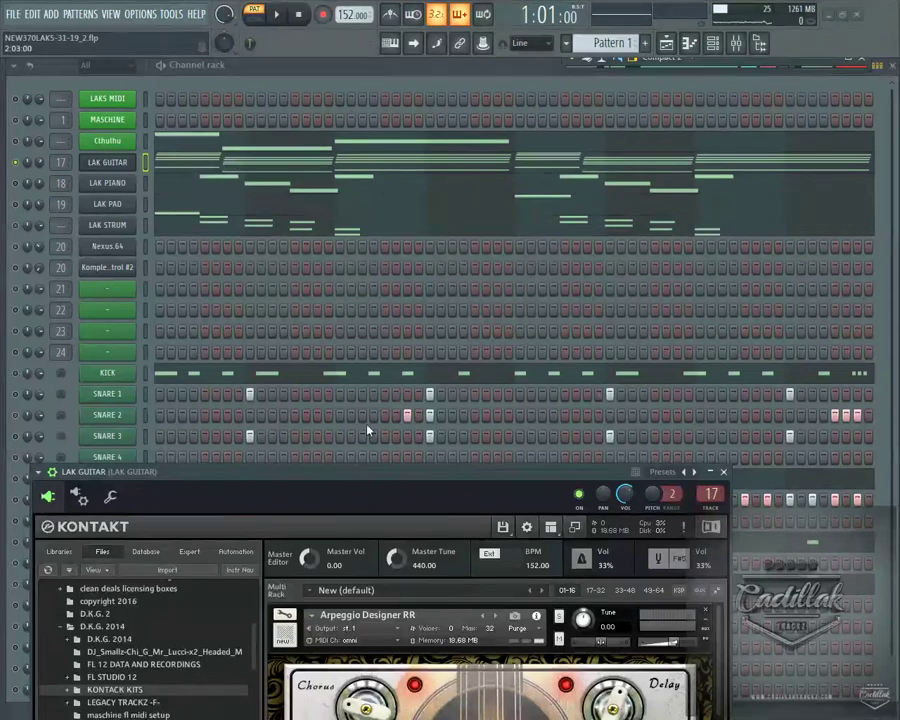
- Reposition the Kontakt window and shrink its Quick-Load area to reveal the whole Bouzouki instrument, collapsing the window again
left_click(395, 331)
left_click_drag(392, 470, 505, 244)
left_click(452, 289)
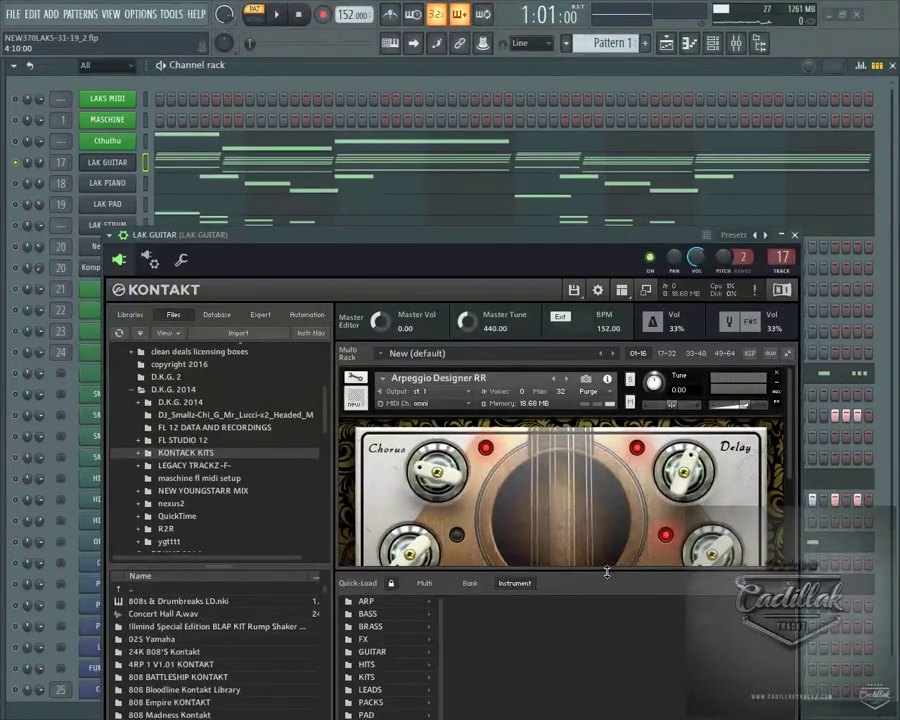
left_click_drag(598, 575, 597, 705)
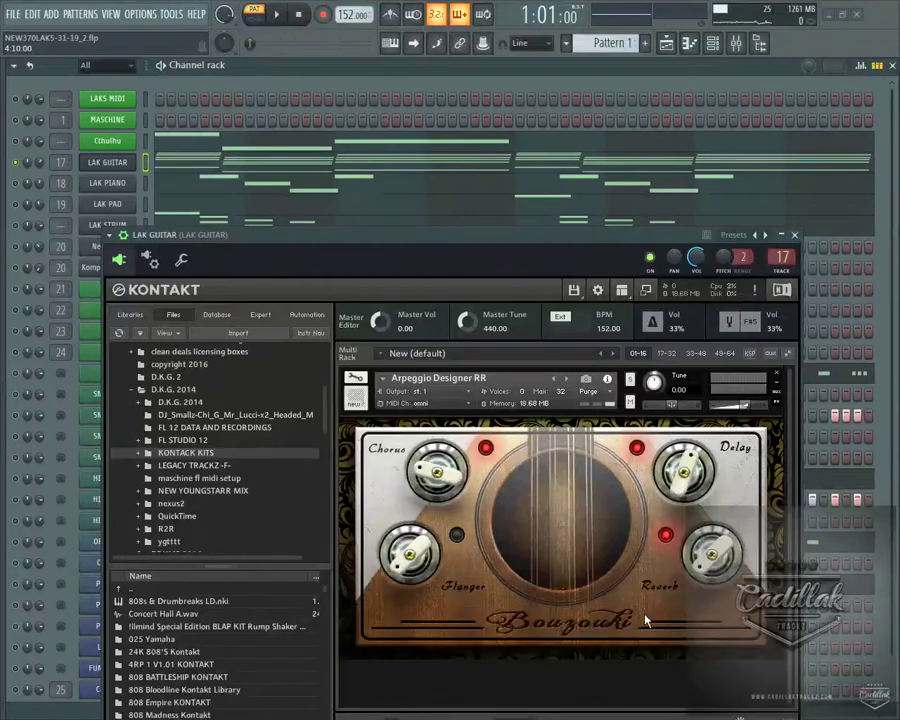
left_click(780, 235)
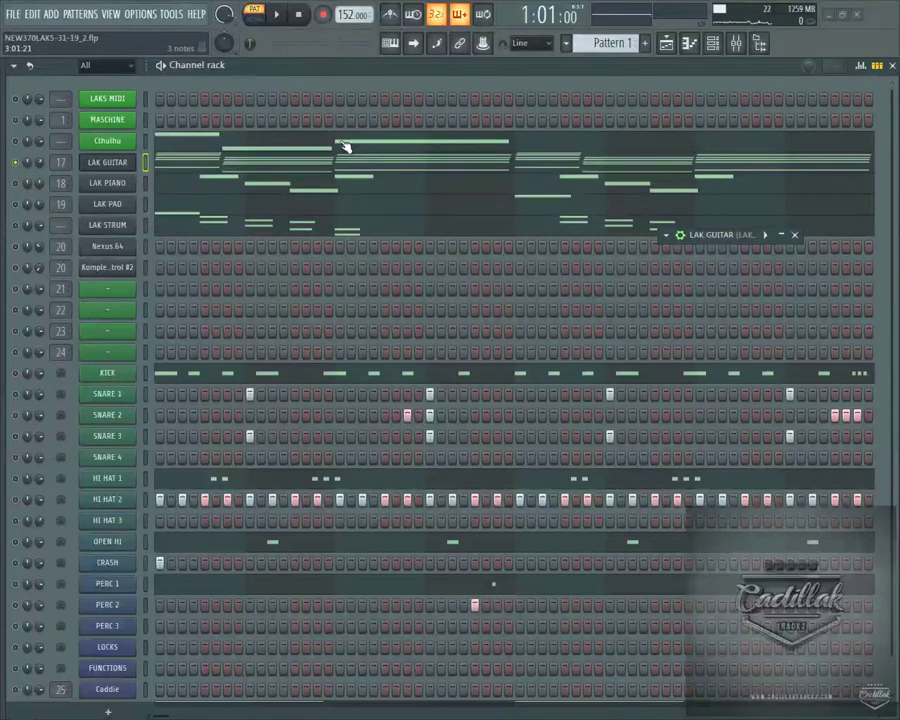
- Play the soloed LAK GUITAR pattern with its Kontakt window restored, then close the window and stop playback
left_click(283, 22)
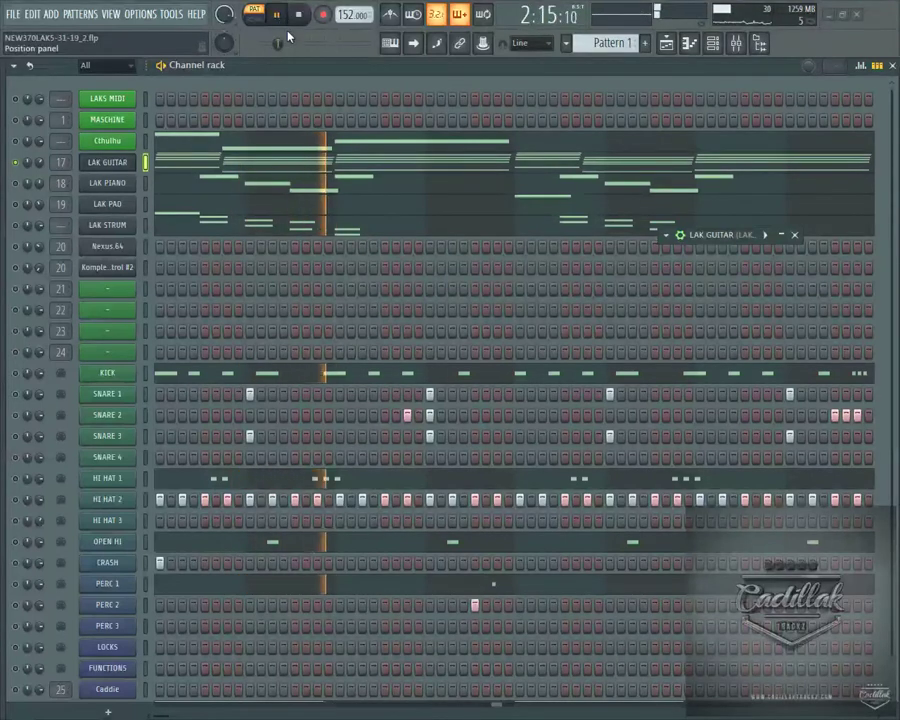
double_click(718, 235)
left_click_drag(718, 235, 227, 208)
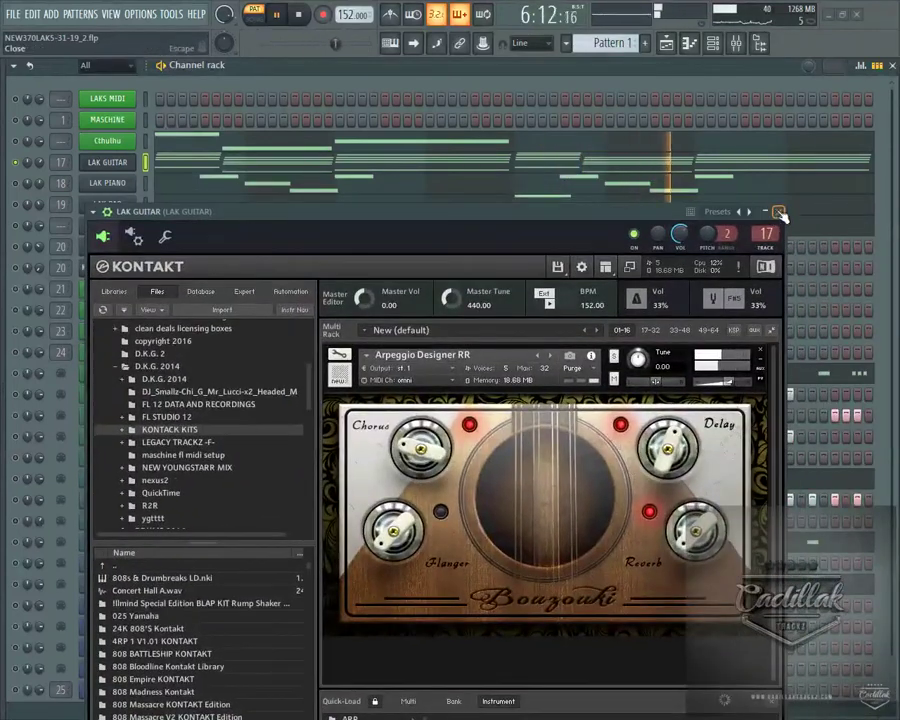
left_click(781, 209)
key("space")
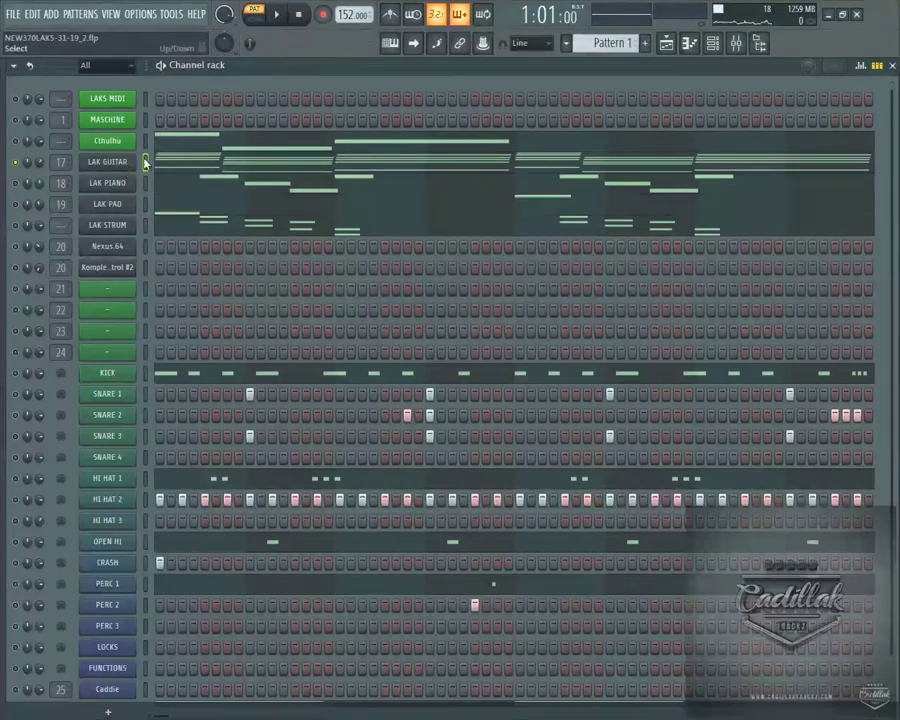
- Open Guitar Rig 5 on the LAK GUITAR mixer track and look at its preset and component browsers
left_click(735, 44)
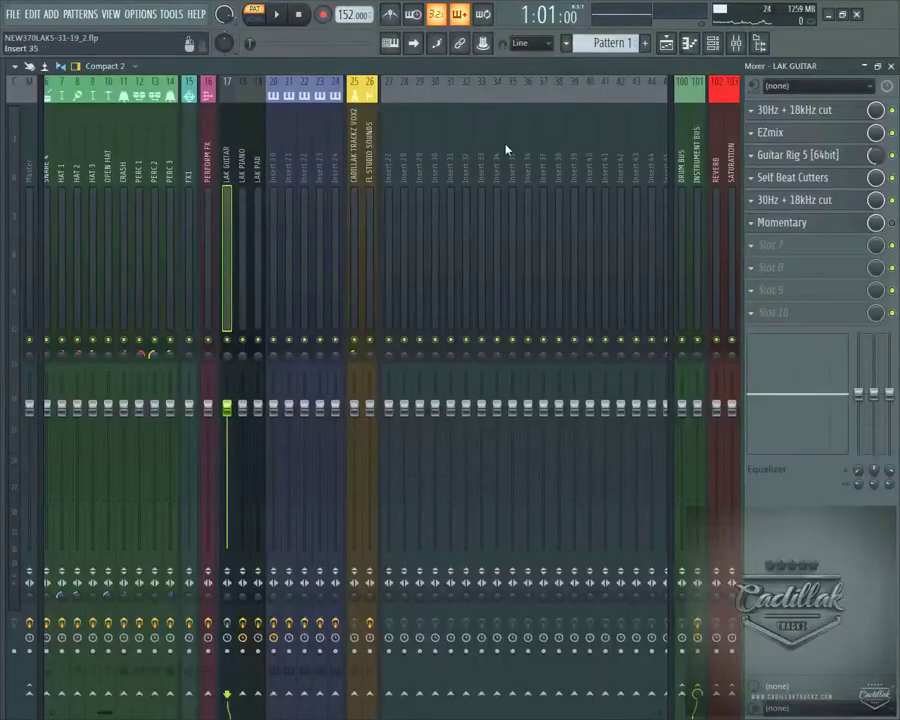
left_click(813, 157)
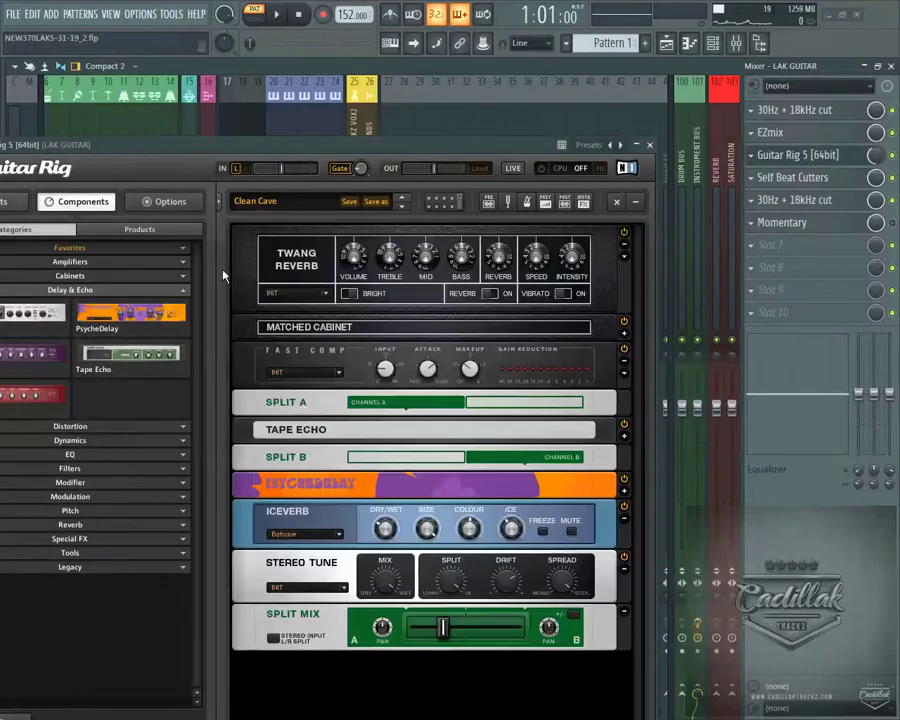
left_click_drag(112, 152, 188, 120)
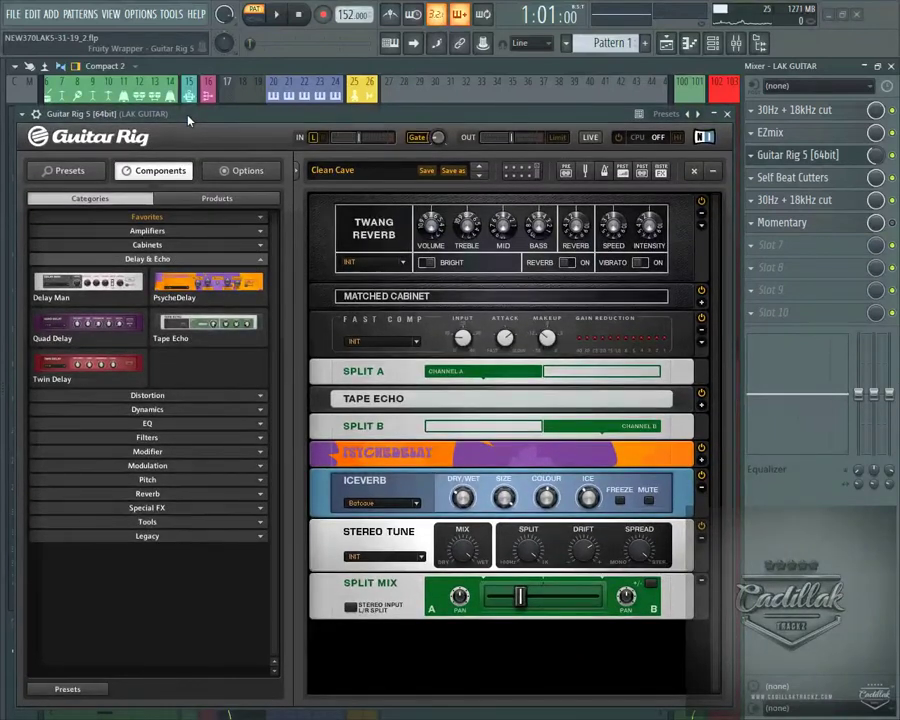
left_click(258, 264)
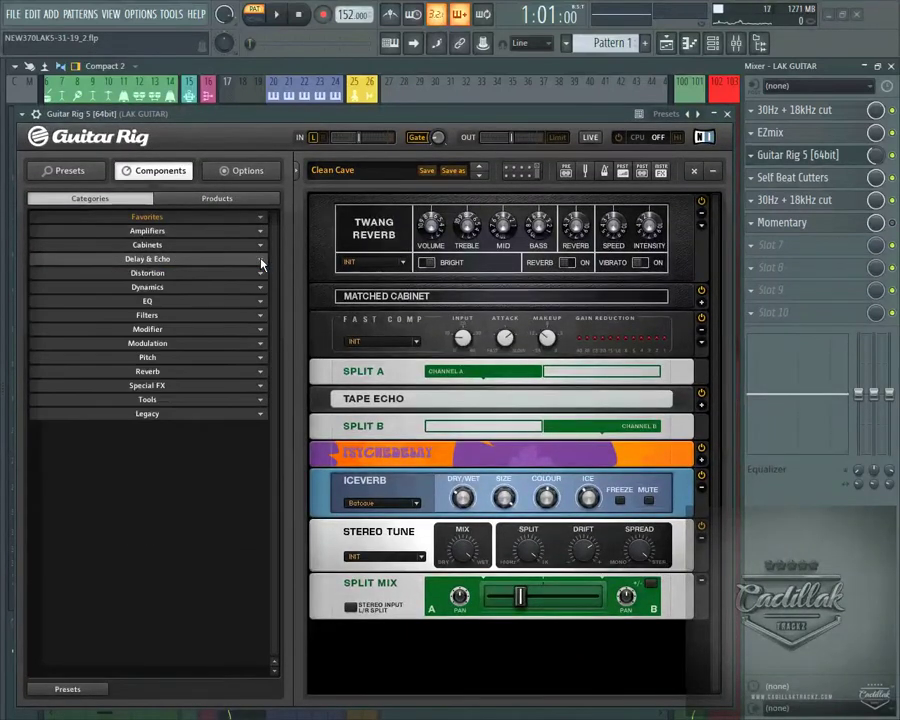
left_click(66, 170)
left_click(160, 171)
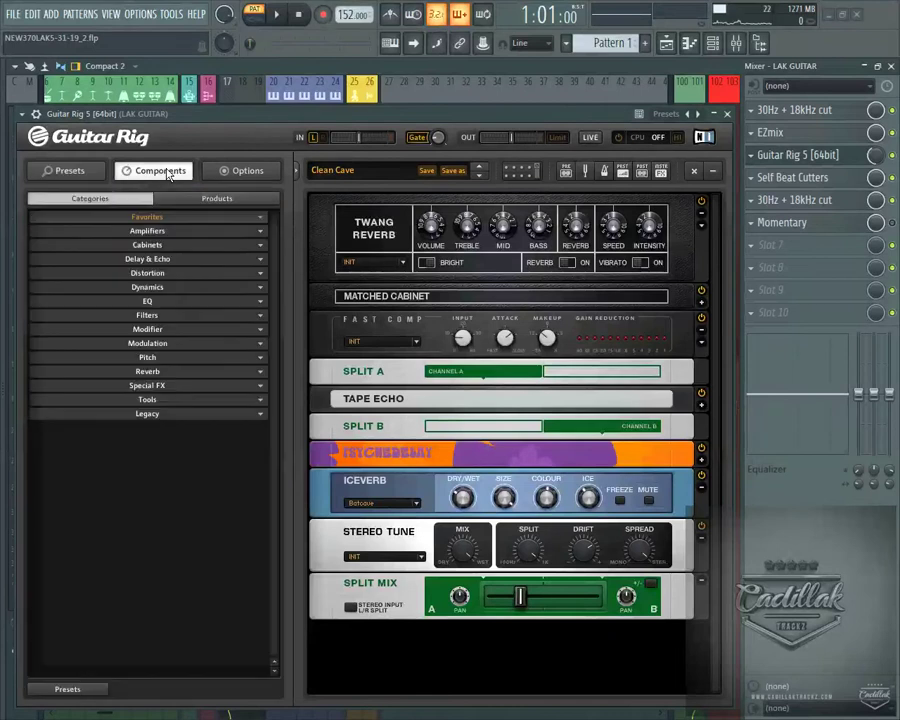
- Examine Guitar Rig's Delay & Echo, Distortion, Dynamics, EQ and Reverb components and close the plugin window
left_click(260, 259)
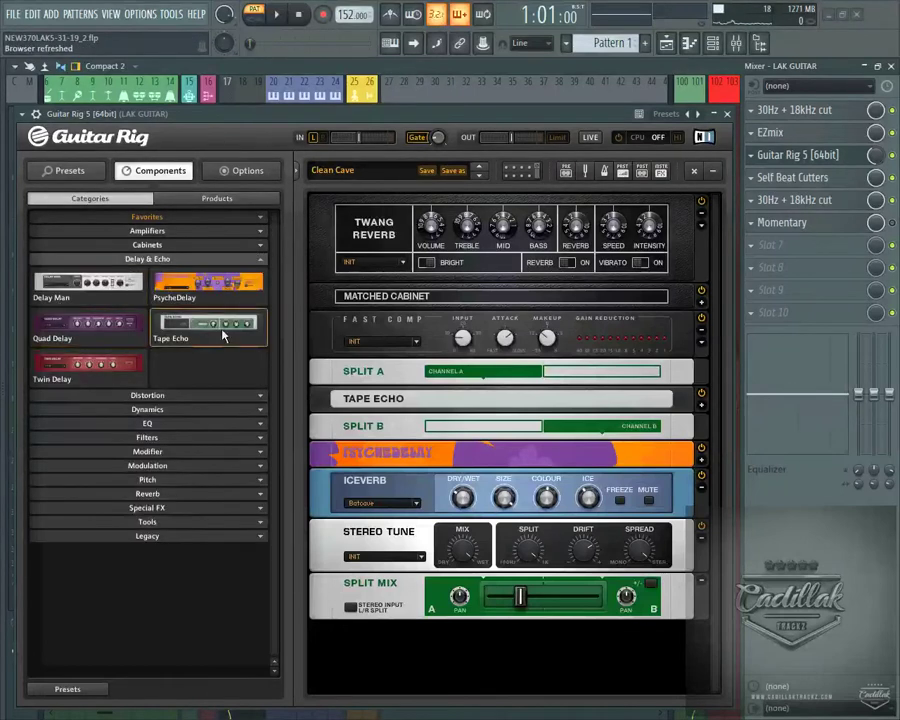
left_click(259, 259)
left_click(259, 274)
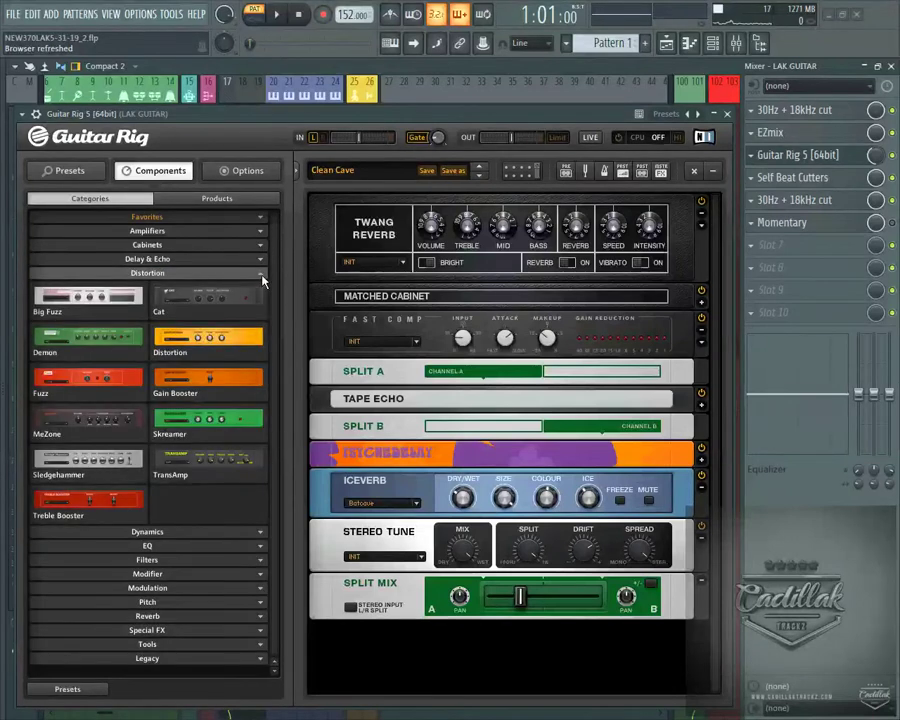
left_click(262, 274)
left_click(263, 288)
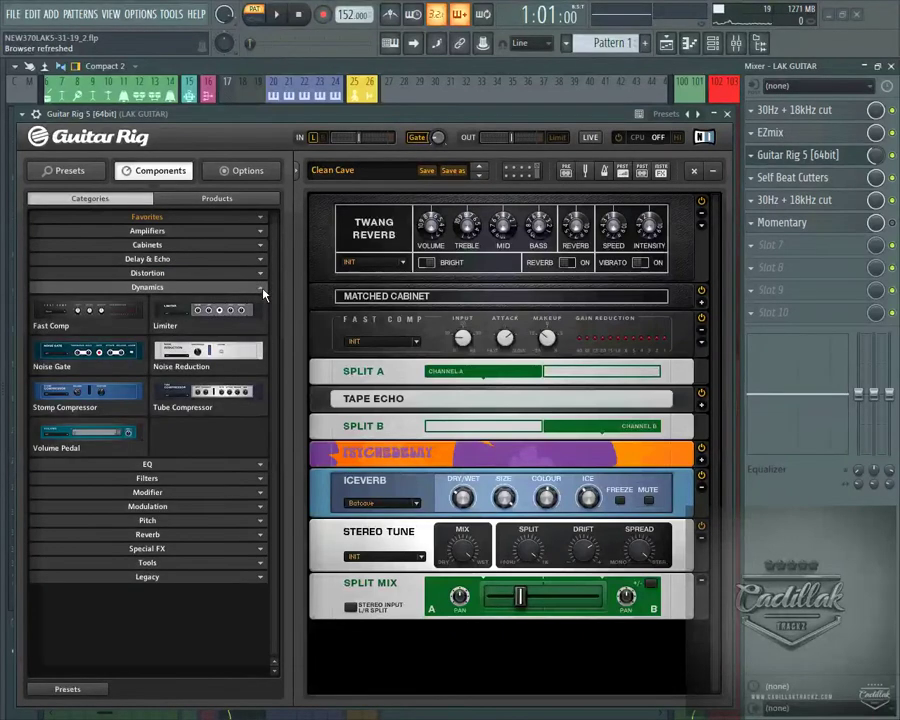
left_click(261, 466)
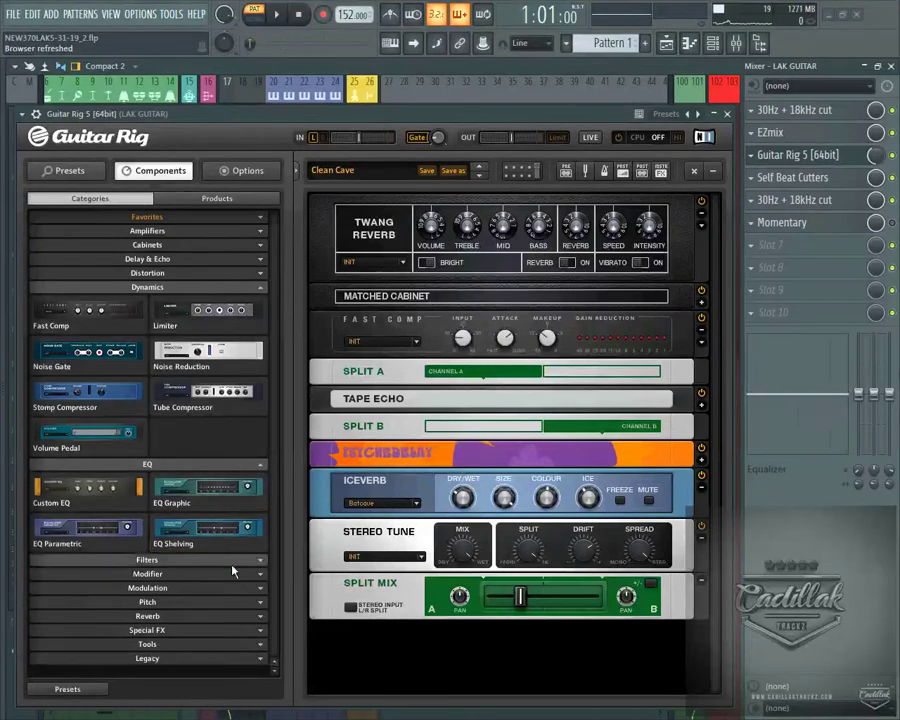
left_click(261, 616)
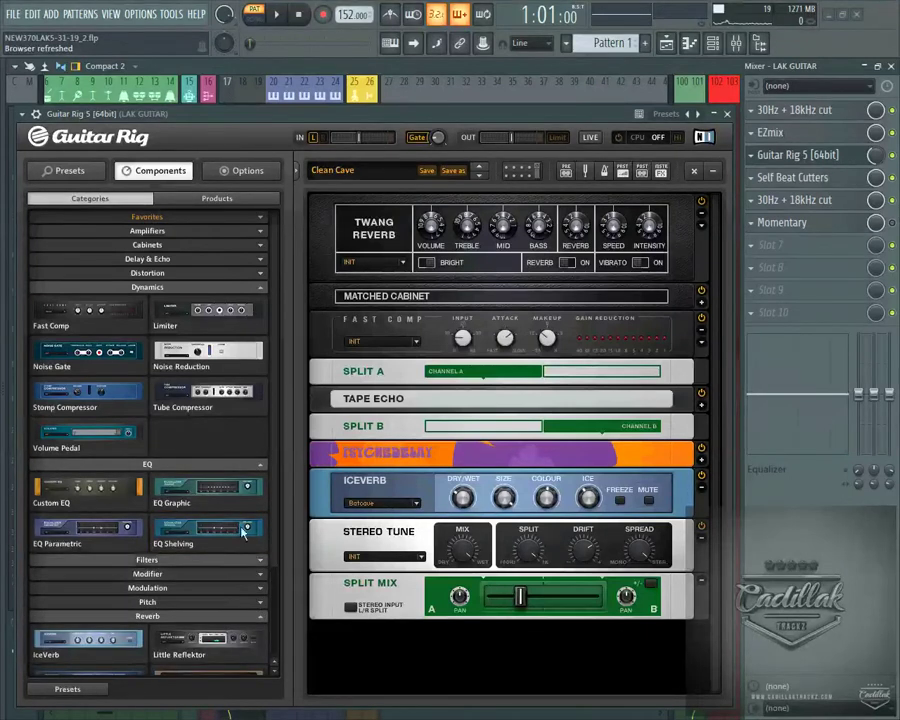
scroll(199, 221, "down", 3)
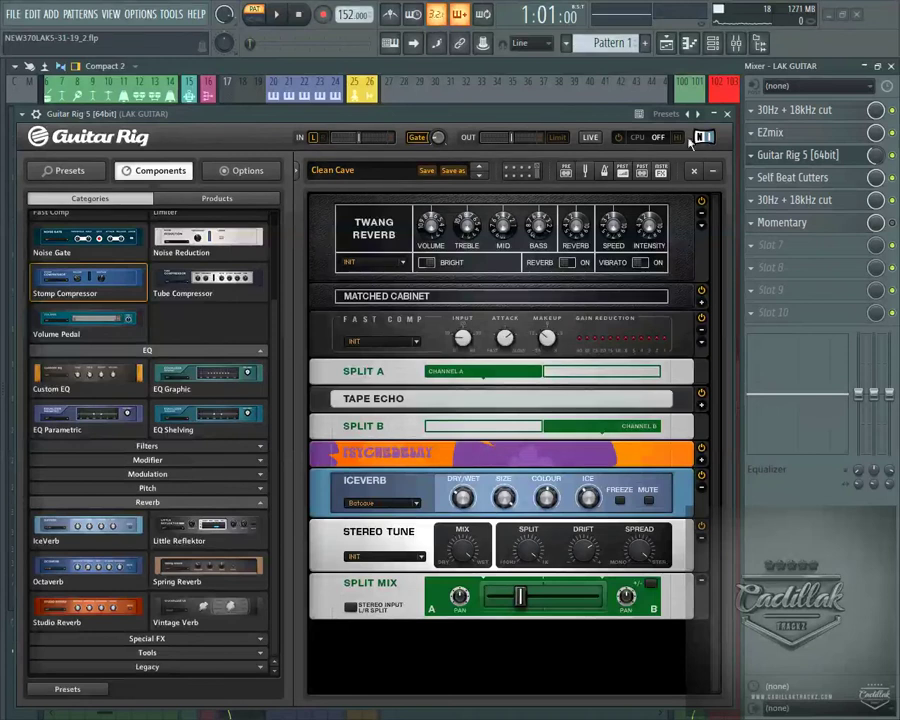
left_click(716, 115)
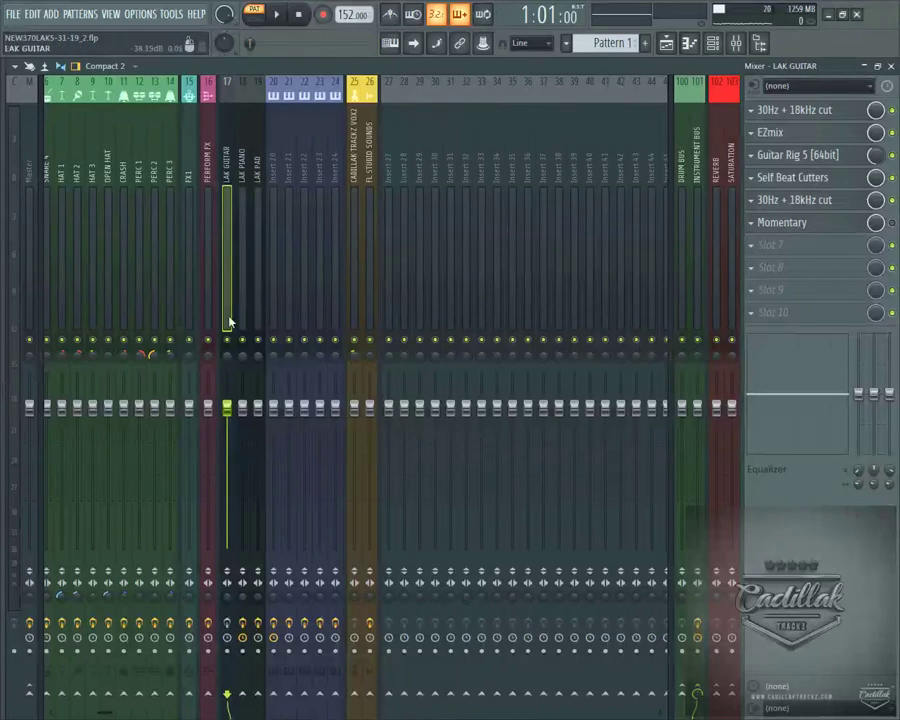
- Compare the mixer routing of LAK GUITAR, DRUM BUS and INSTRUMENT BUS, ending with INSTRUMENT BUS selected
left_click(695, 148)
left_click(228, 165)
left_click(695, 126)
left_click(682, 162)
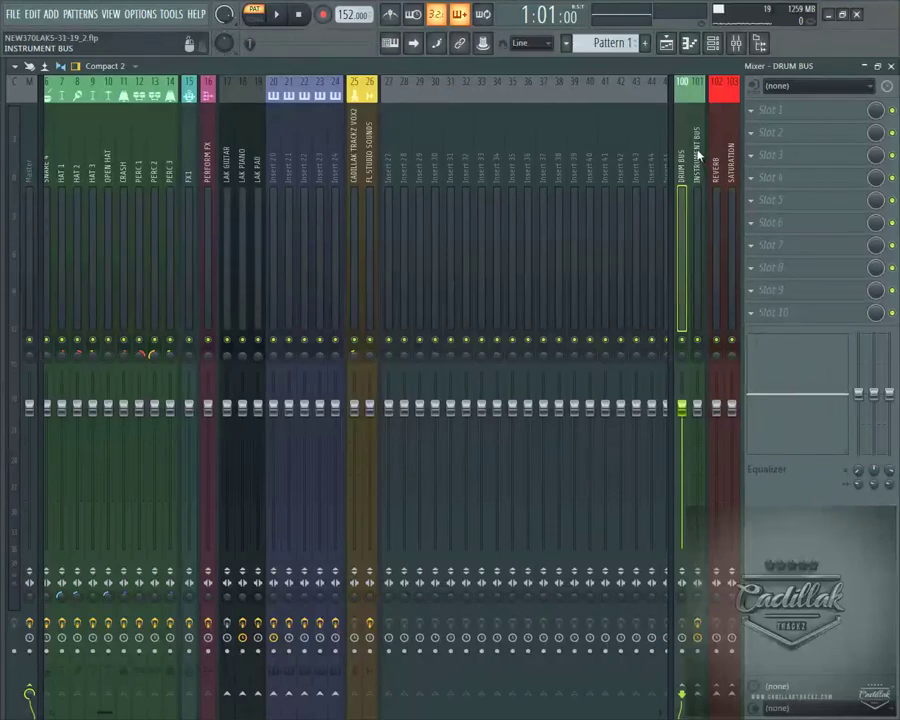
left_click(697, 155)
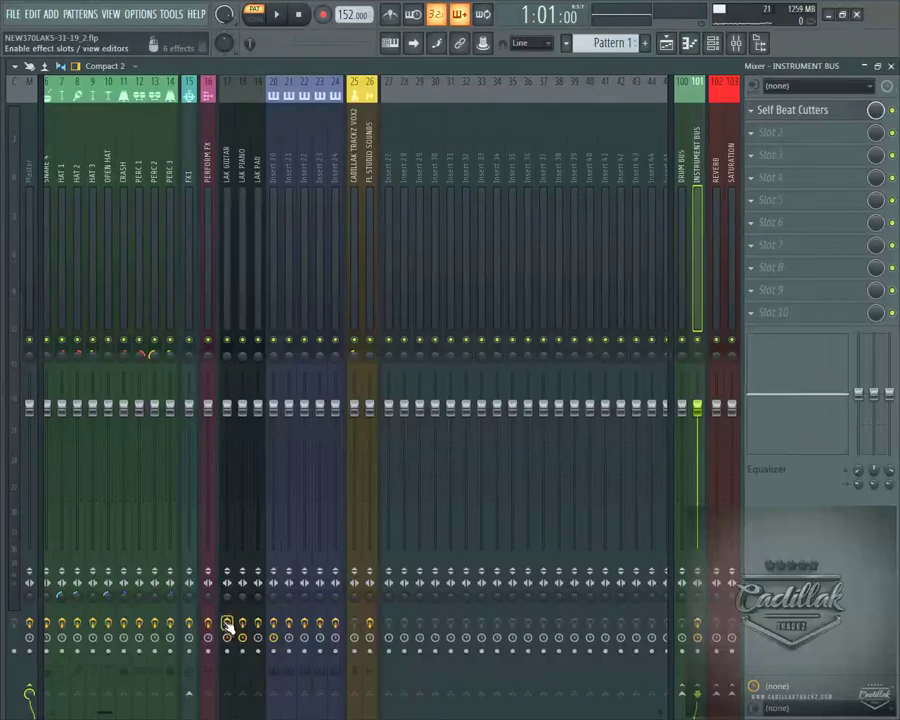
- Play the soloed guitar to watch its signal reach the INSTRUMENT BUS, then return to the channel rack and stop playback
left_click(279, 16)
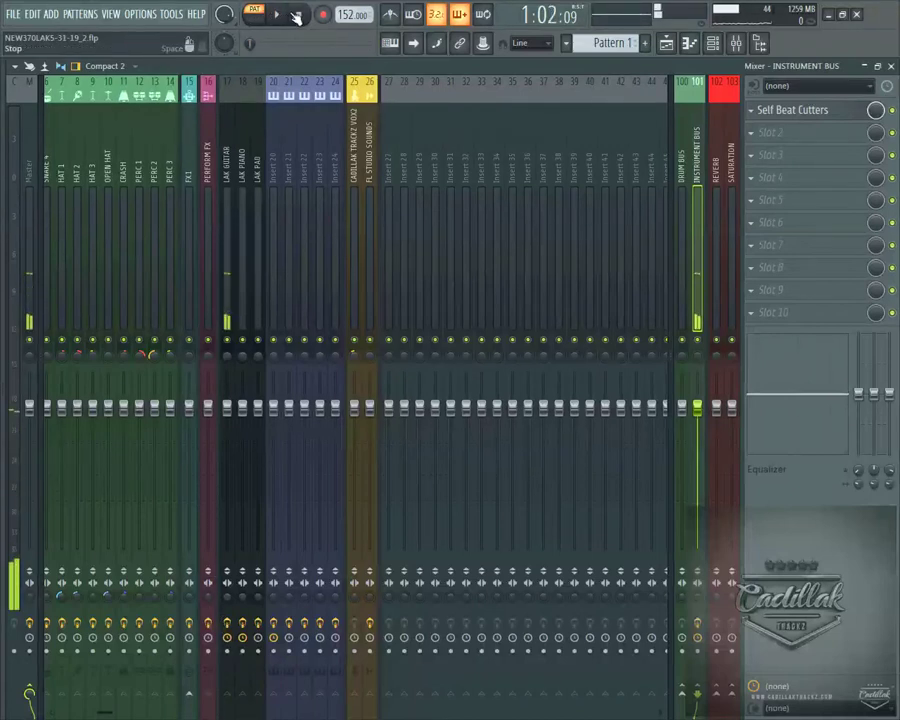
left_click(298, 15)
left_click(279, 16)
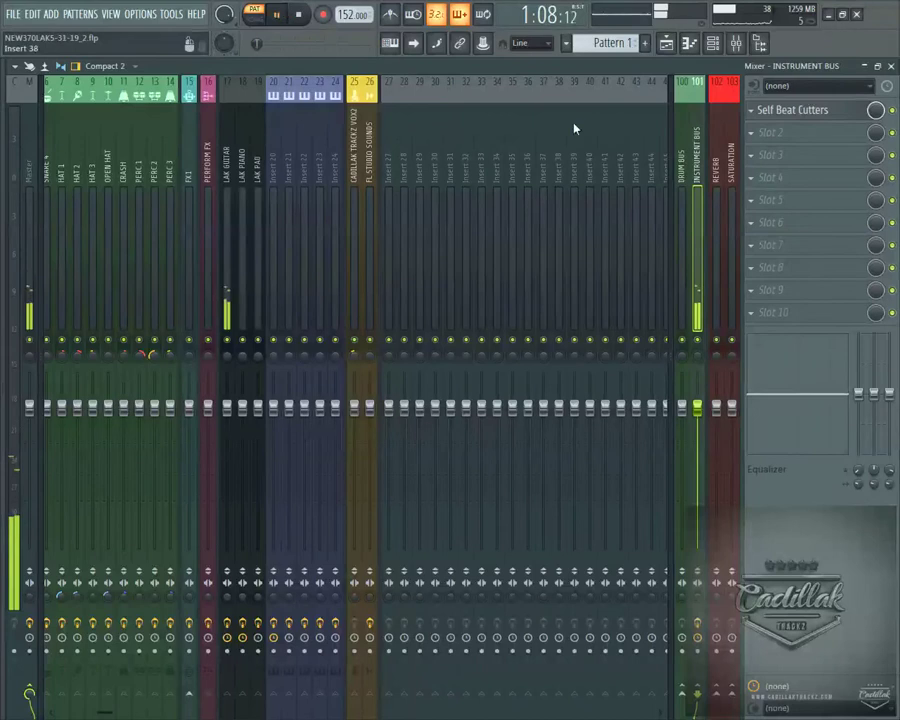
left_click(893, 65)
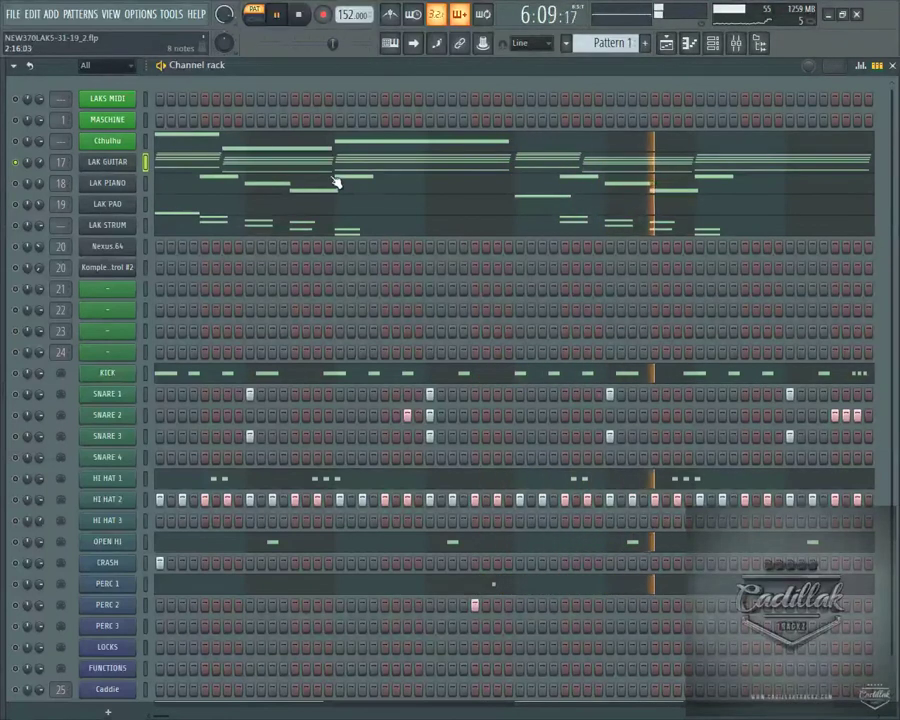
left_click(299, 16)
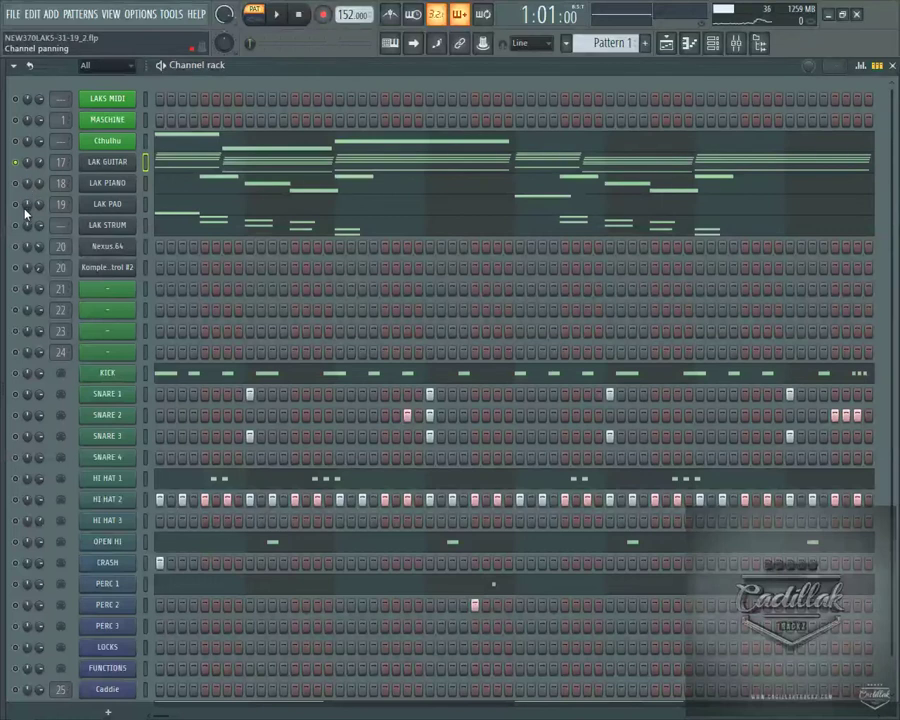
- View the LAK STRUM channel's Komplete Kontrol plugin and close its window again
left_click(107, 225)
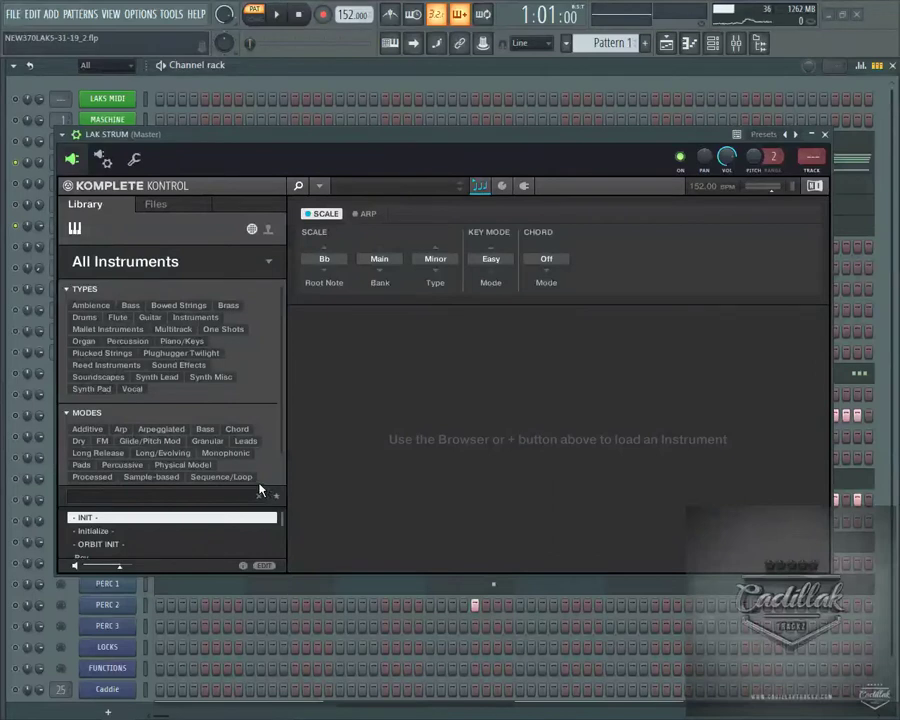
left_click(826, 134)
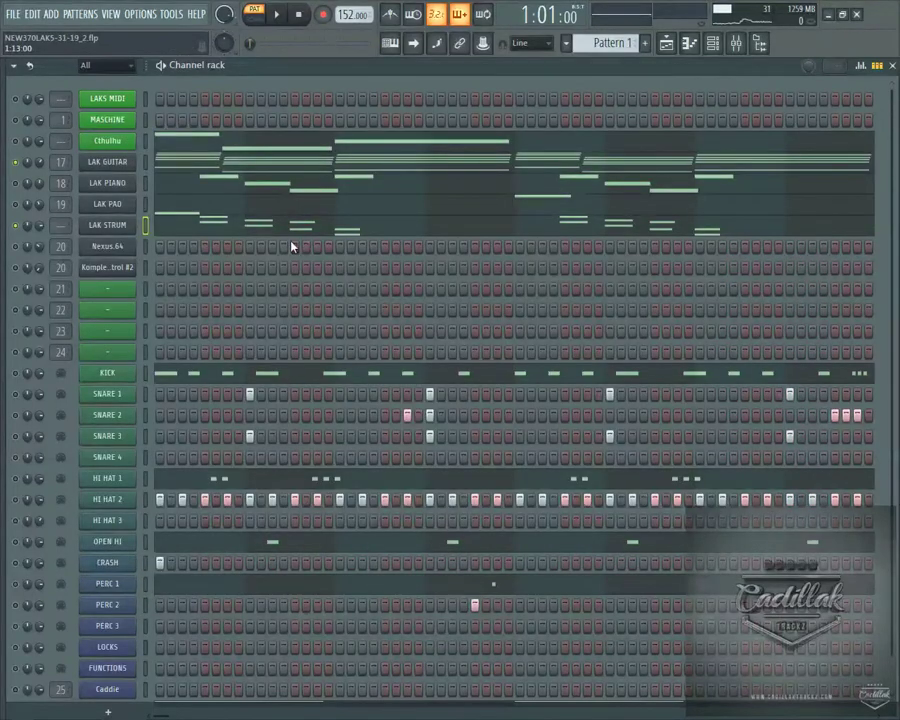
- Examine the LAK STRUM channel's notes in its piano roll and close it again
right_click(118, 225)
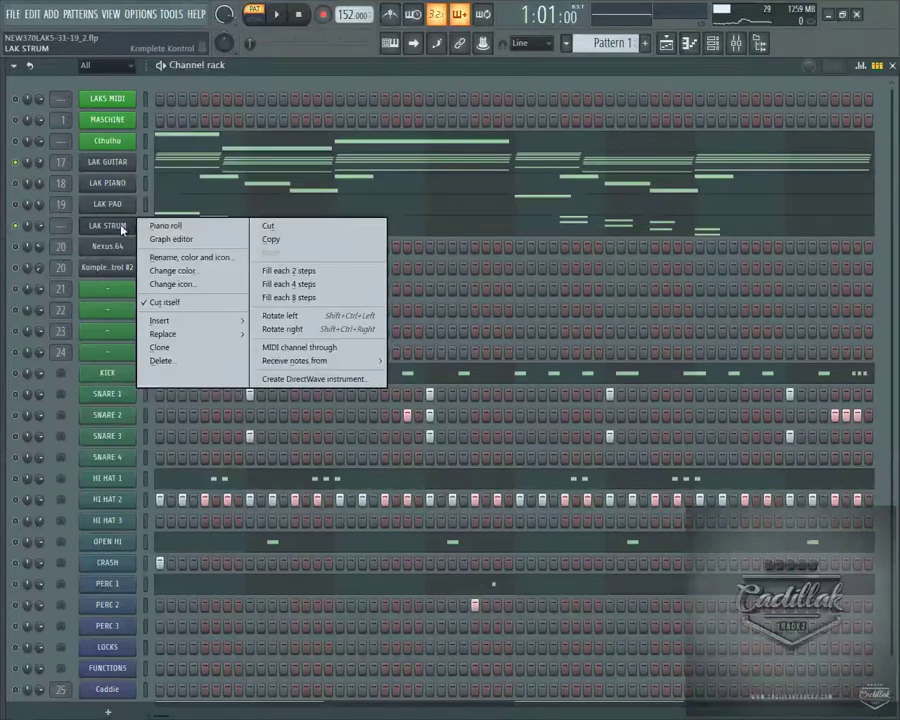
left_click(166, 226)
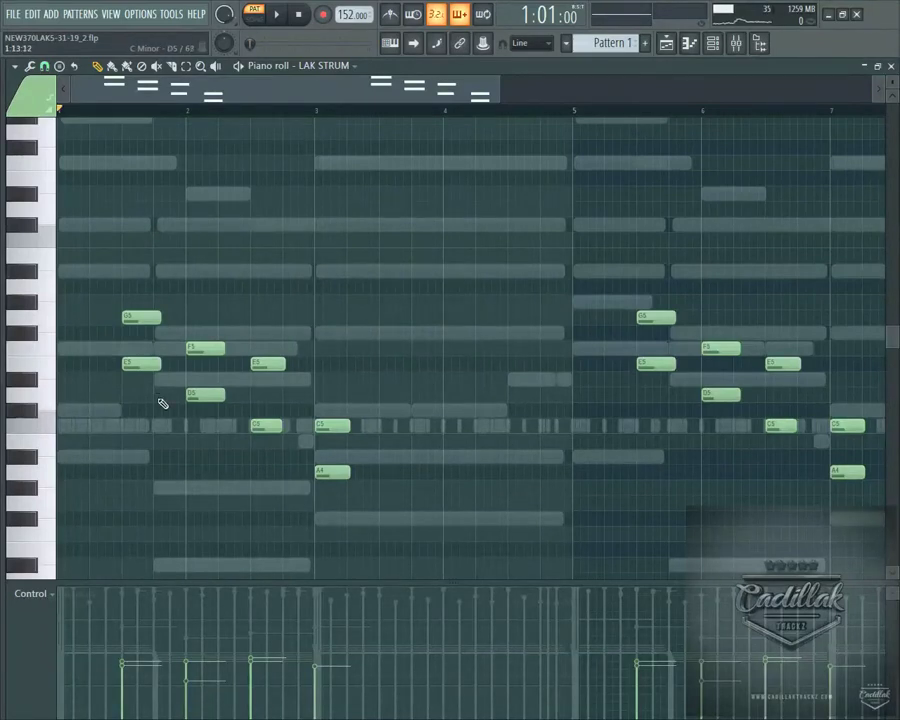
scroll(393, 403, "down", 4)
scroll(526, 390, "up", 3)
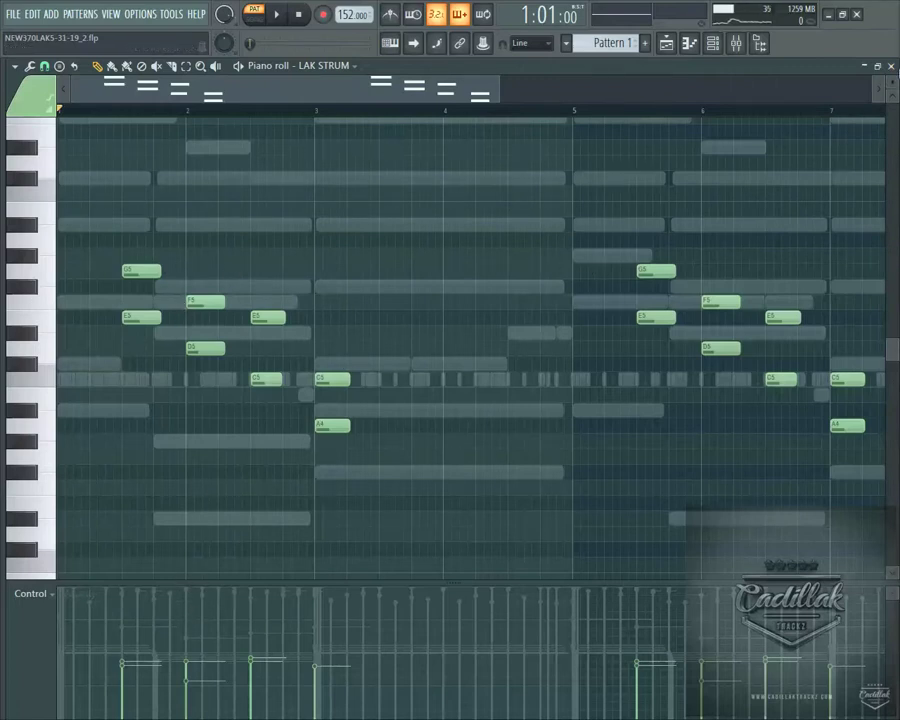
left_click(893, 66)
- View the LAK GUITAR mixer track's effect chain and close the mixer
left_click(736, 42)
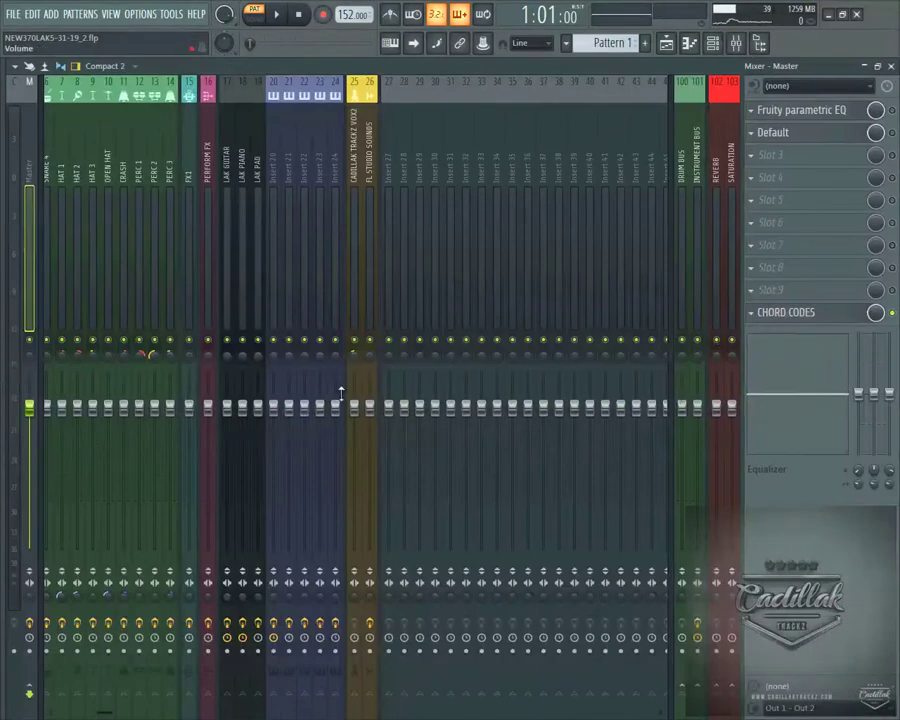
left_click(227, 160)
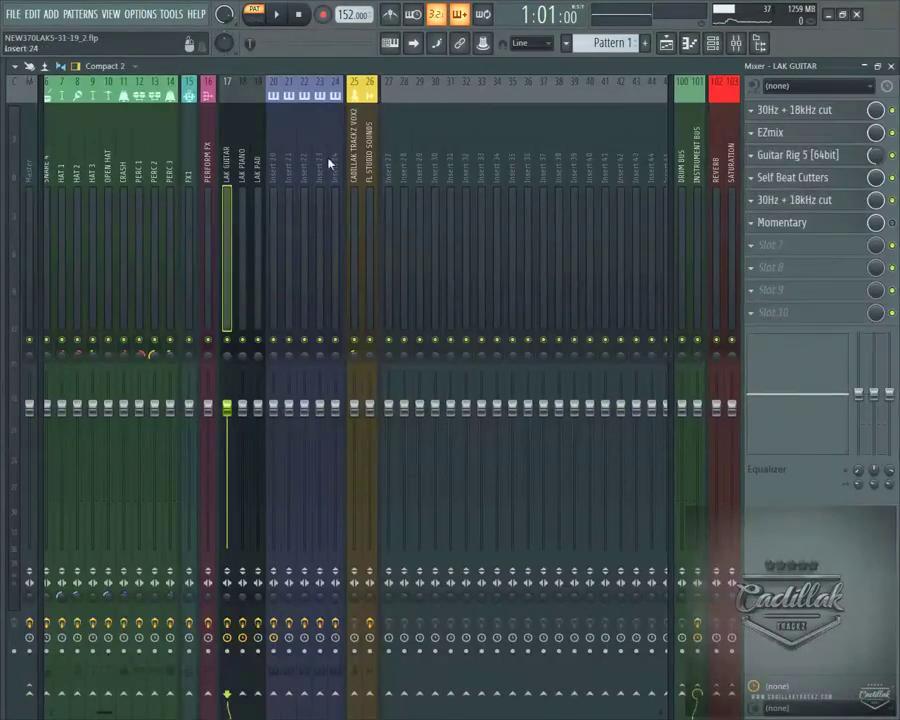
left_click(891, 66)
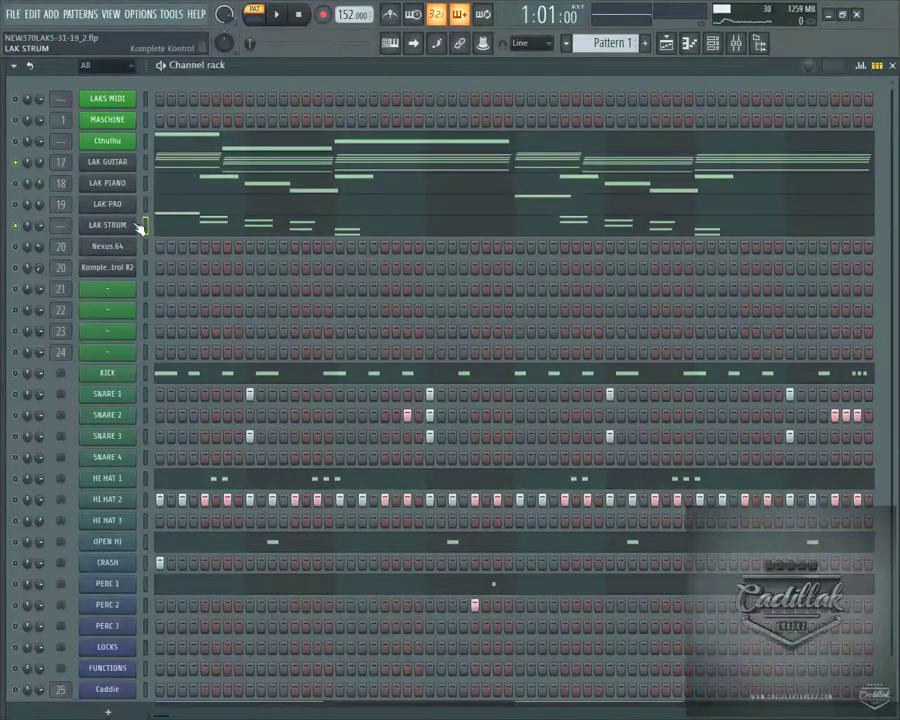
- Play the pattern with guitar and strum while following LAK STRUM's notes in its piano roll, and stop playback
left_click(284, 14)
left_click(290, 15)
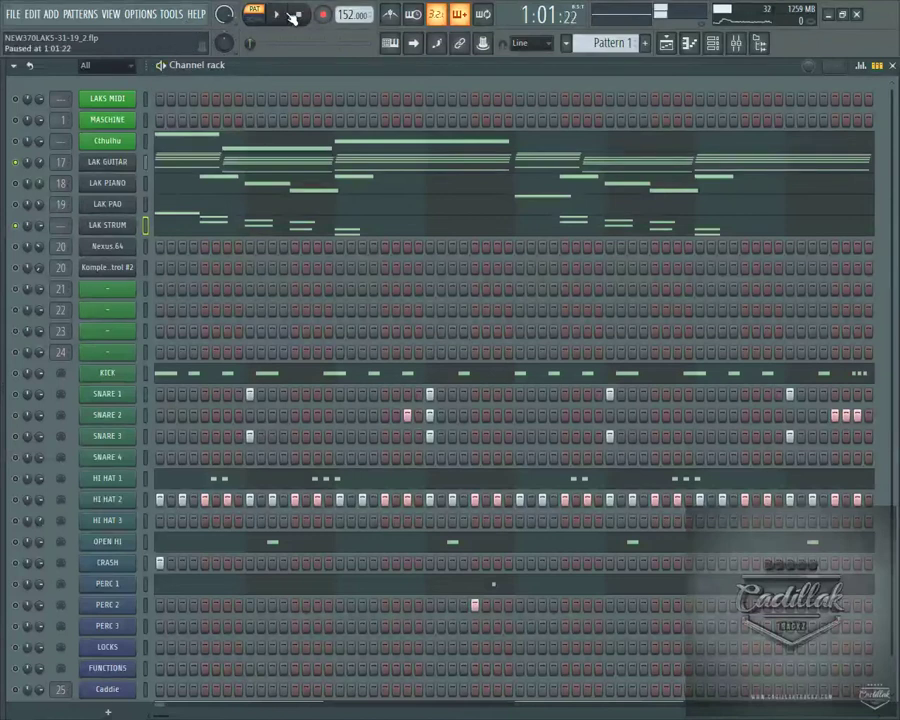
left_click(296, 15)
left_click(279, 15)
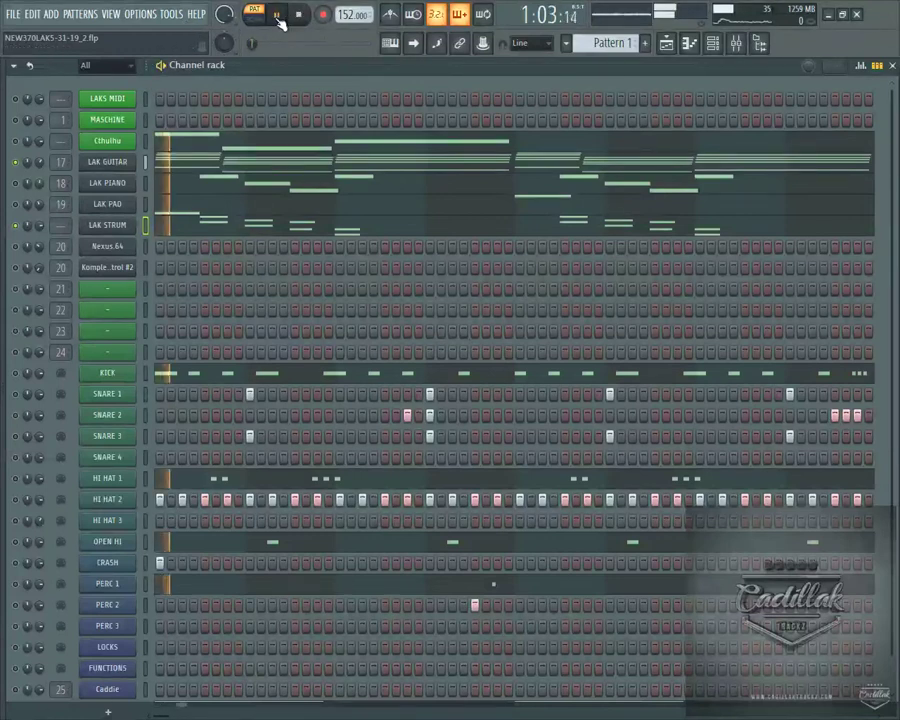
right_click(118, 225)
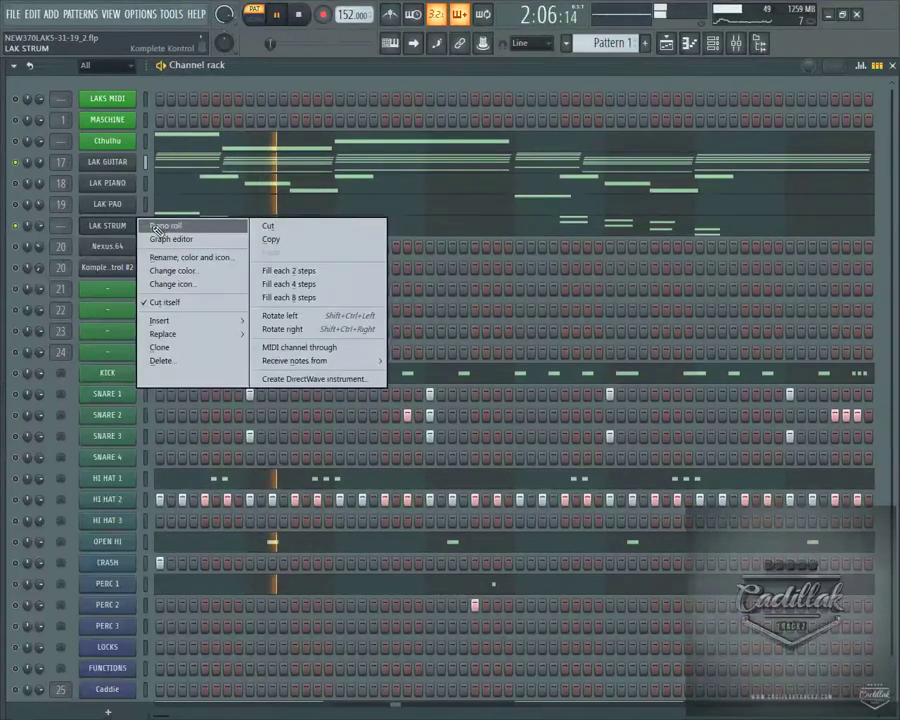
left_click(158, 223)
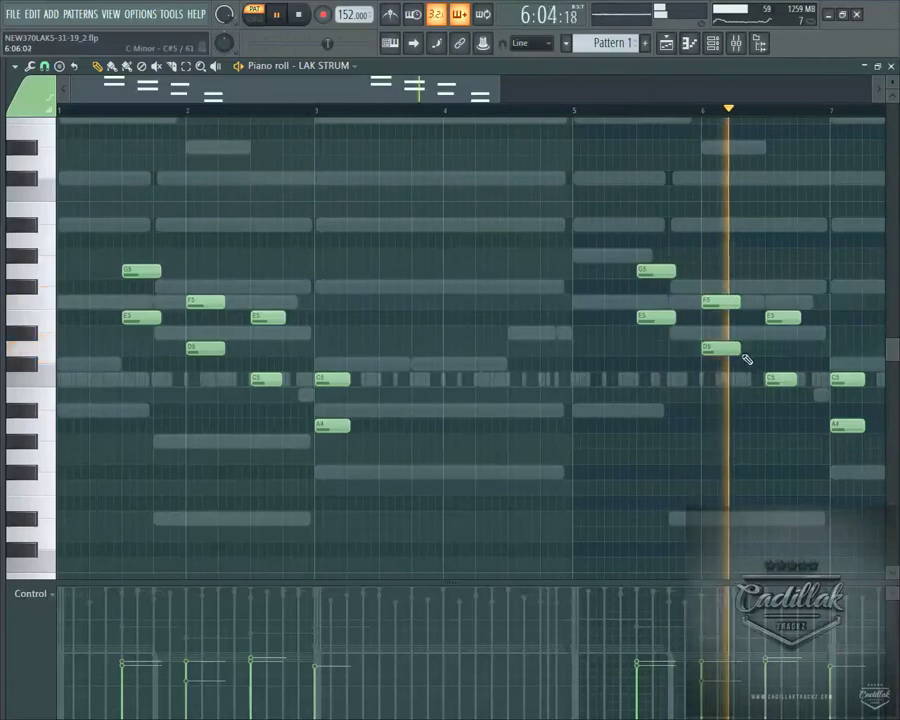
left_click(894, 67)
left_click(298, 15)
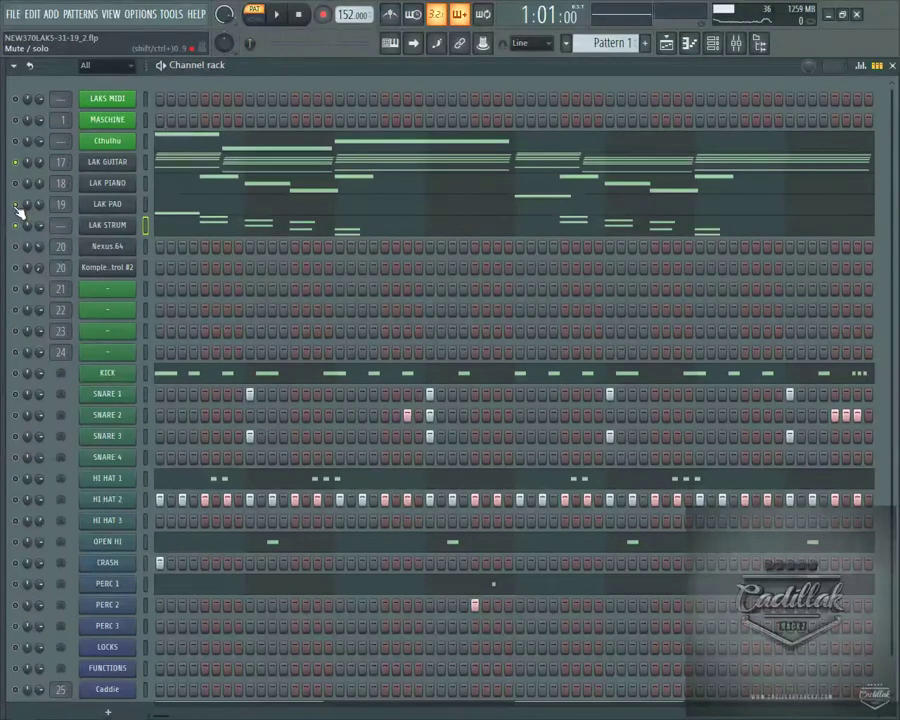
- View the LAK PAD channel's ElectraX plugin, moving its window fully into view, and return to the channel rack
left_click(112, 205)
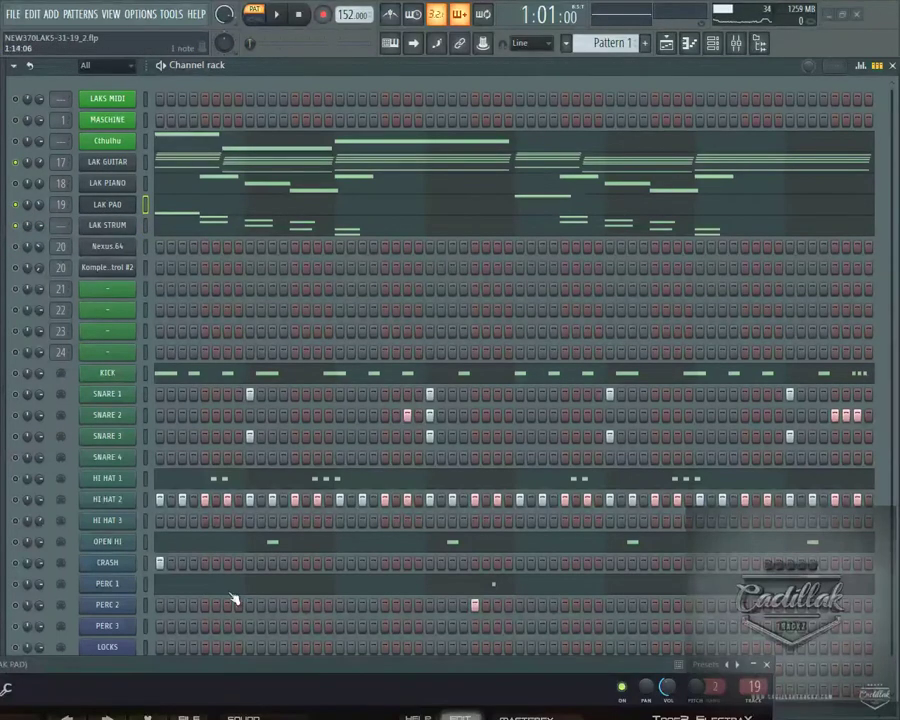
left_click_drag(245, 672, 282, 672)
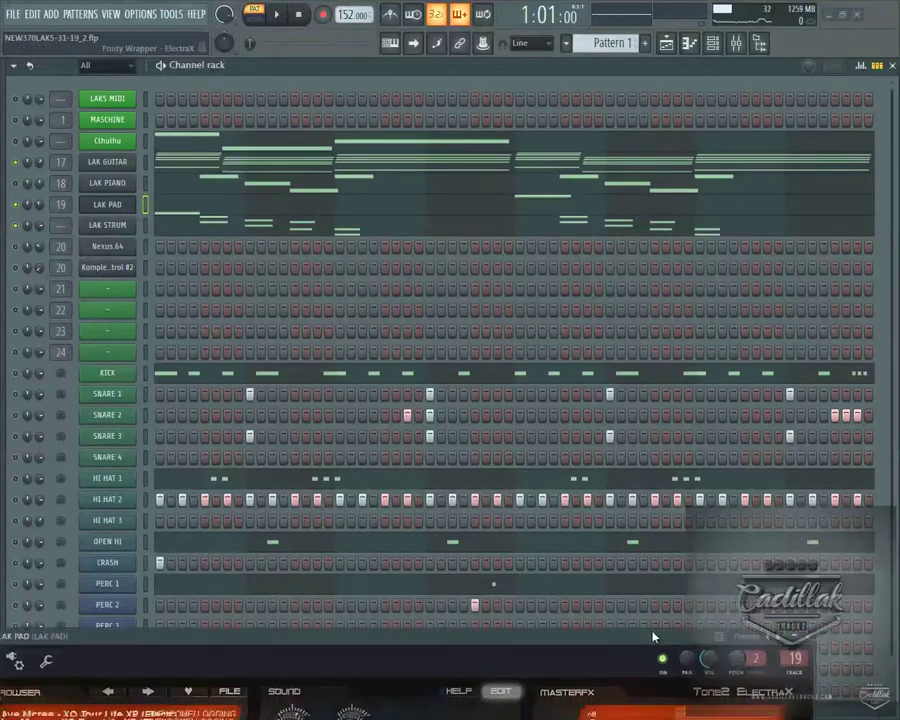
left_click_drag(648, 656, 676, 224)
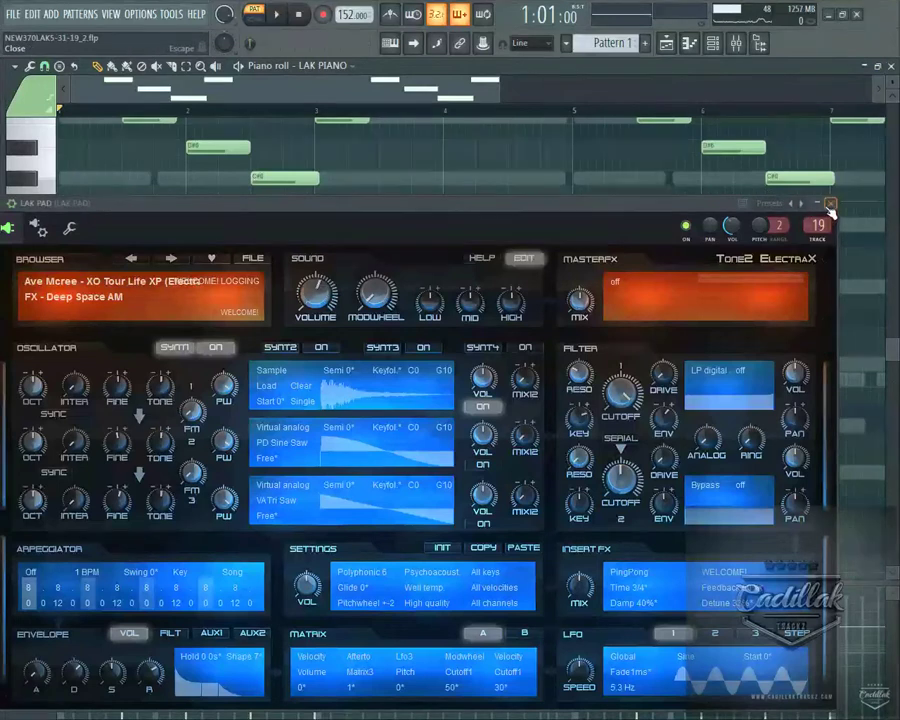
left_click(830, 201)
key("F6")
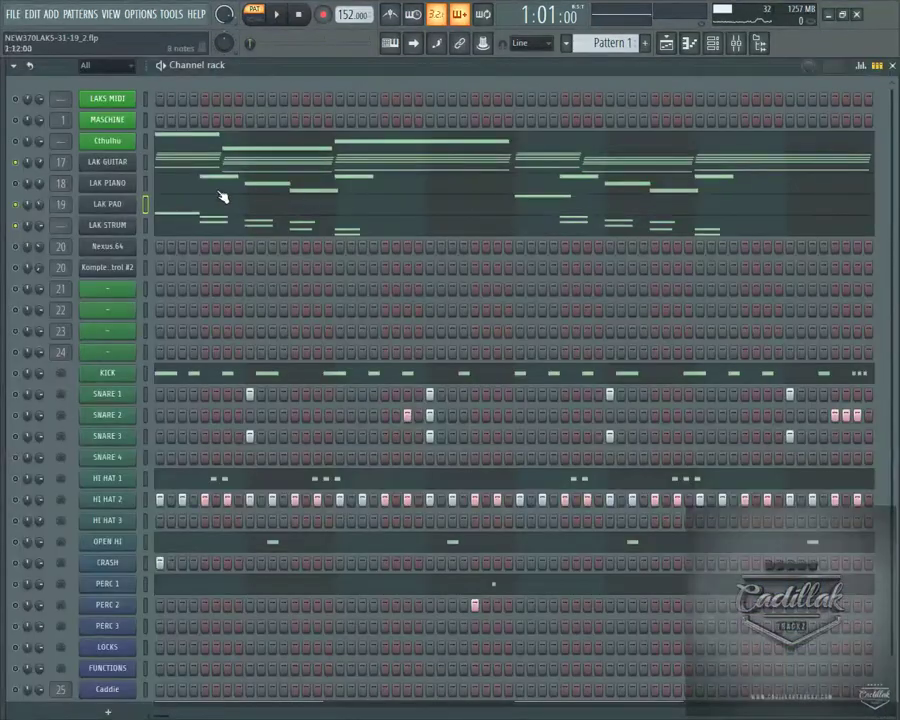
- Examine LAK PAD's notes in its piano roll and audition the C#5 and G#5 keys
right_click(122, 204)
left_click(154, 203)
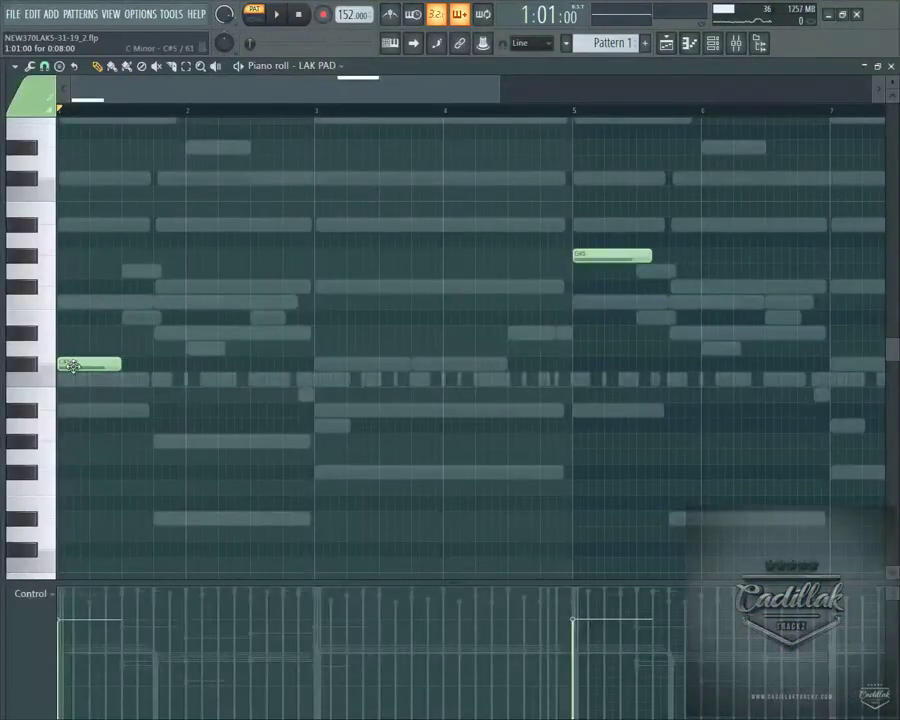
scroll(290, 530, "up", 3)
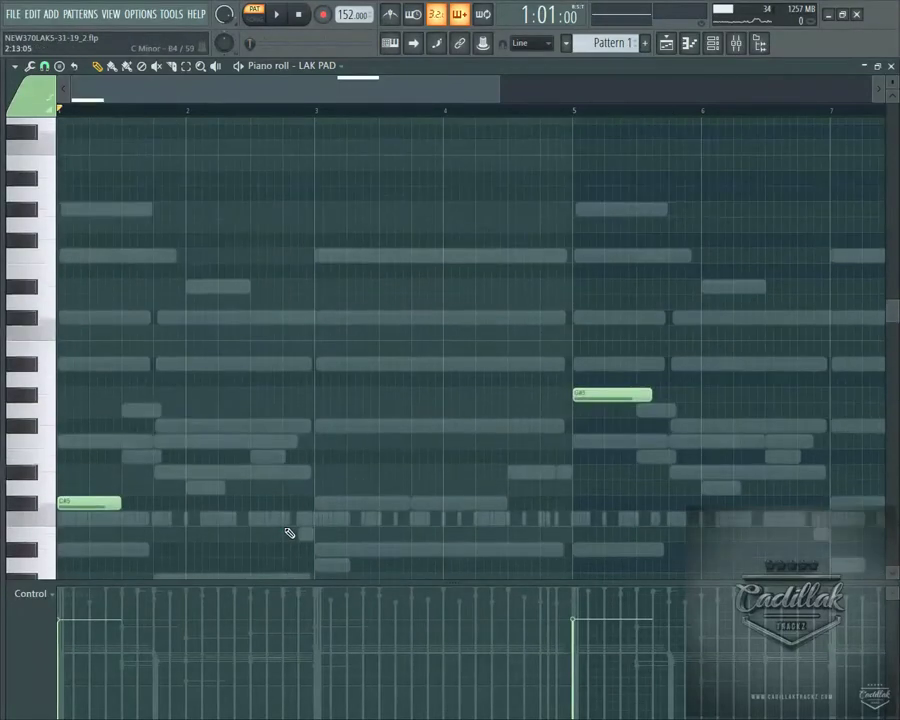
scroll(114, 458, "down", 2)
left_click(28, 418)
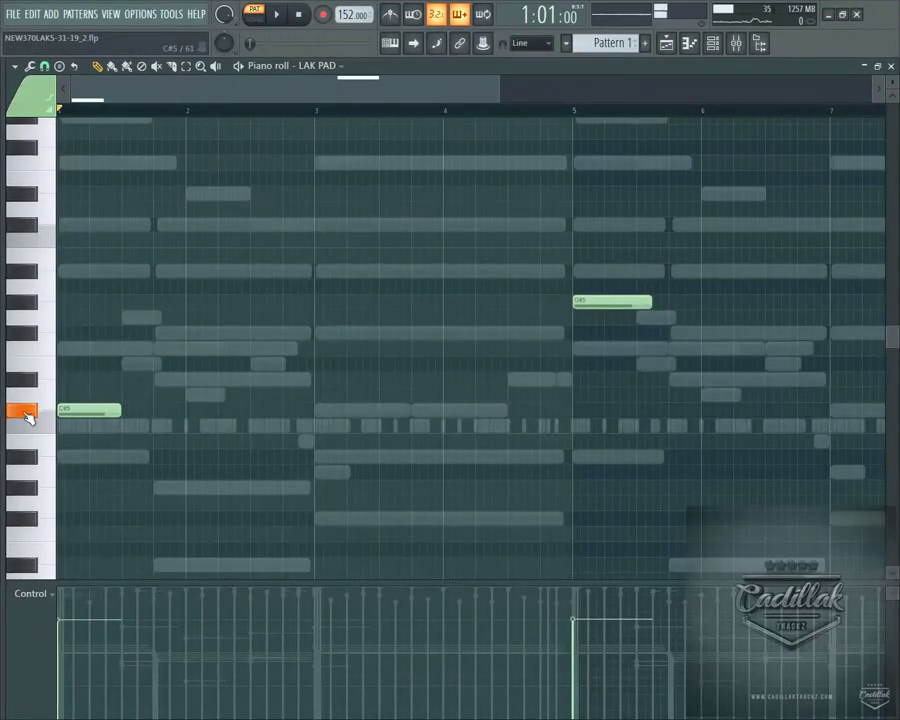
left_click(30, 303)
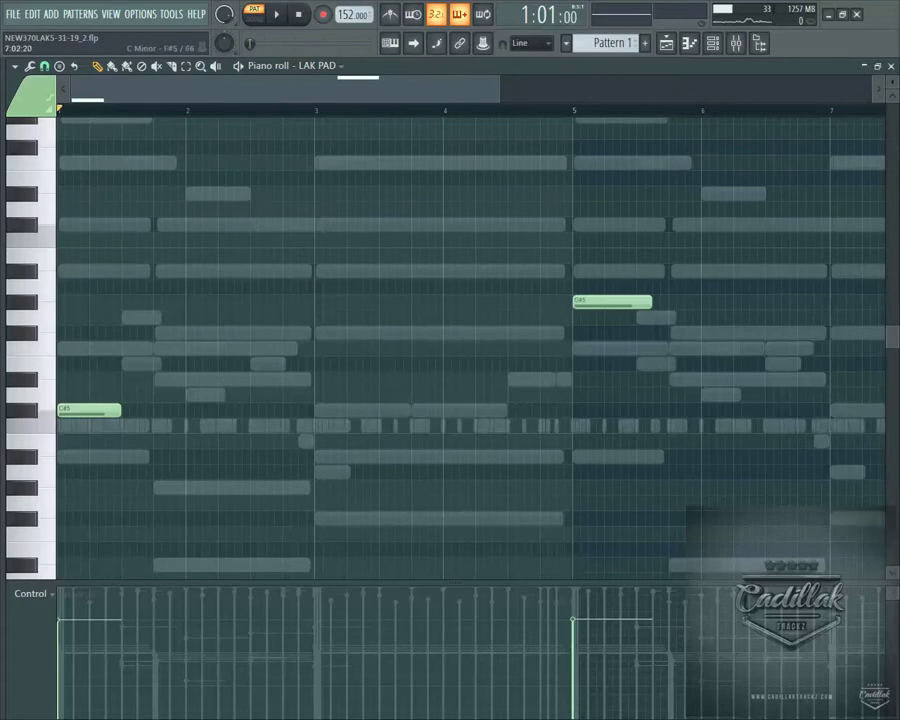
- Return to the channel rack, play the pattern with the guitar, pad and strum enabled, and stop playback
key("F6")
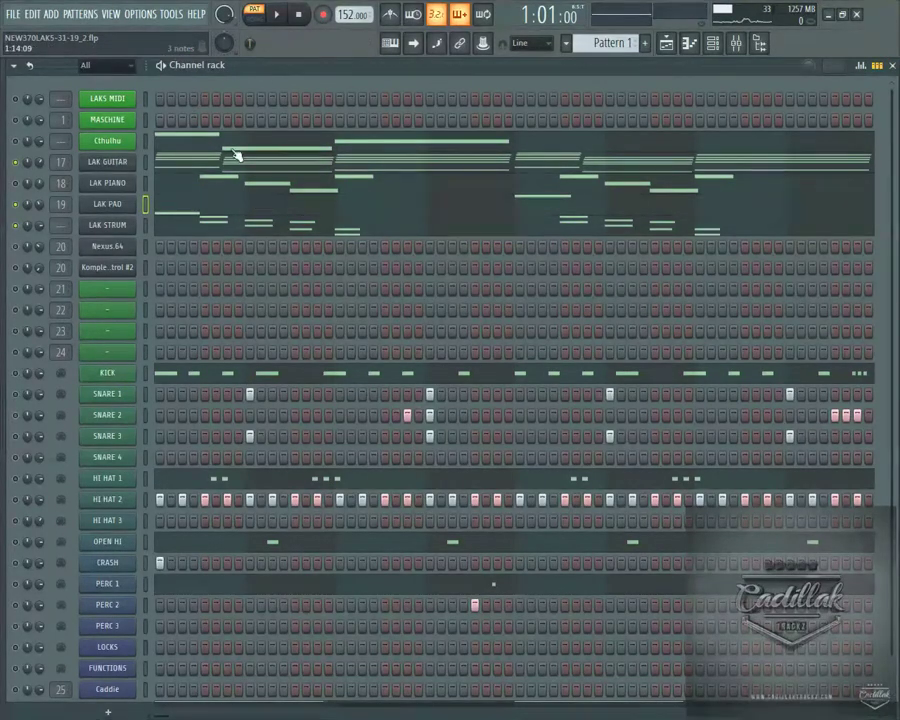
left_click(278, 22)
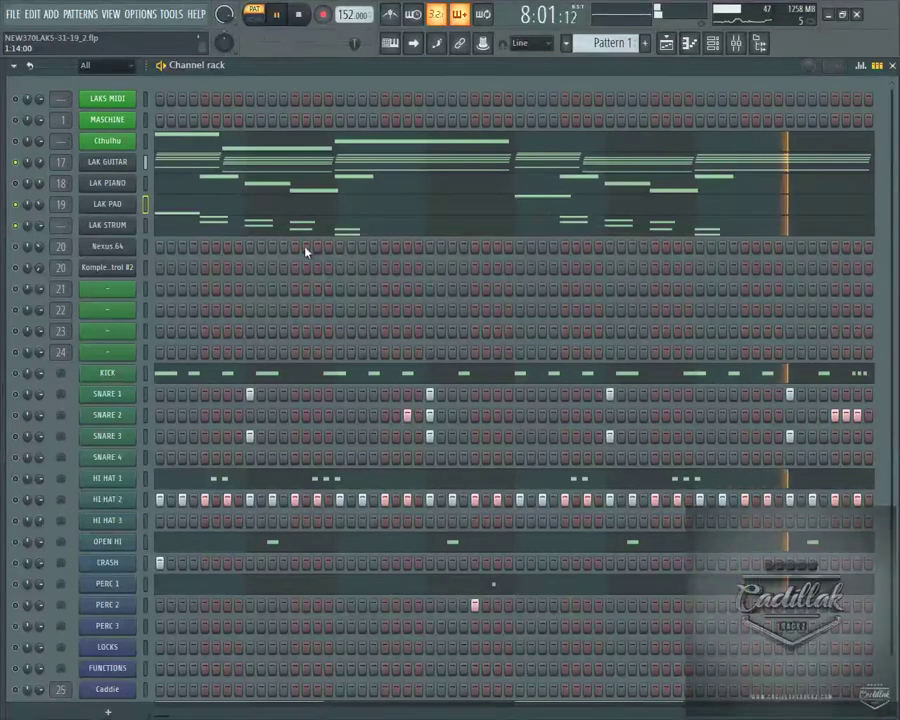
left_click(298, 15)
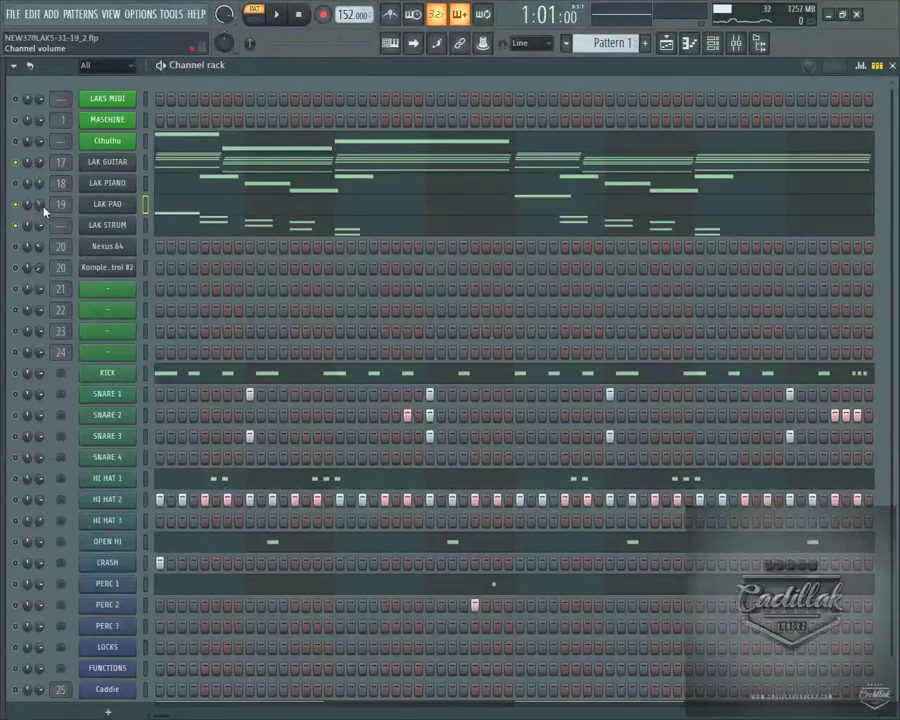
- View LAK PIANO's plugin settings, and audition its melody keys in the piano roll before closing it
left_click(107, 183)
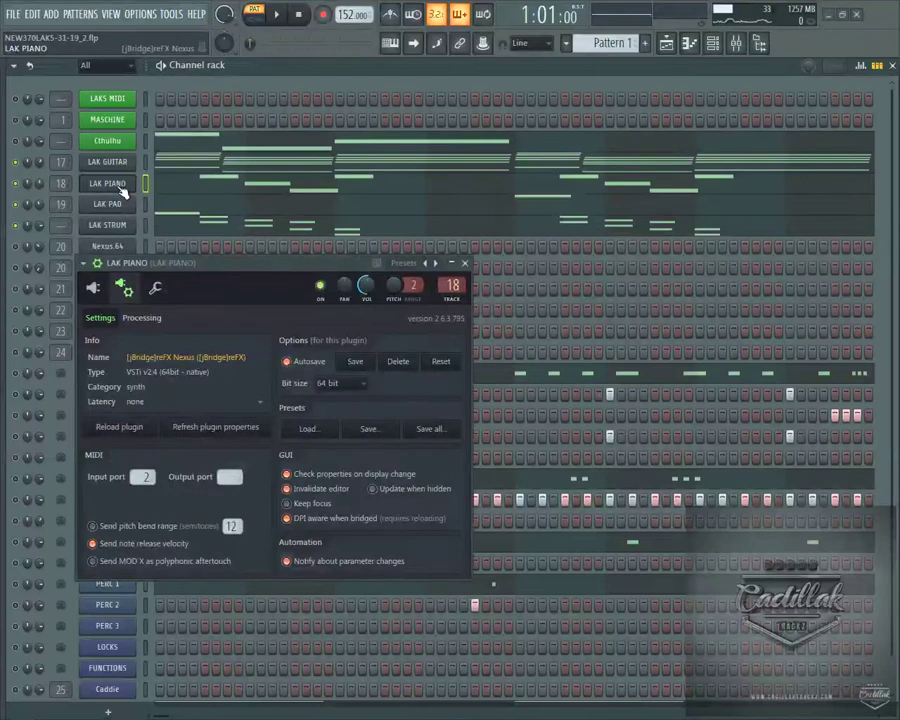
left_click(465, 263)
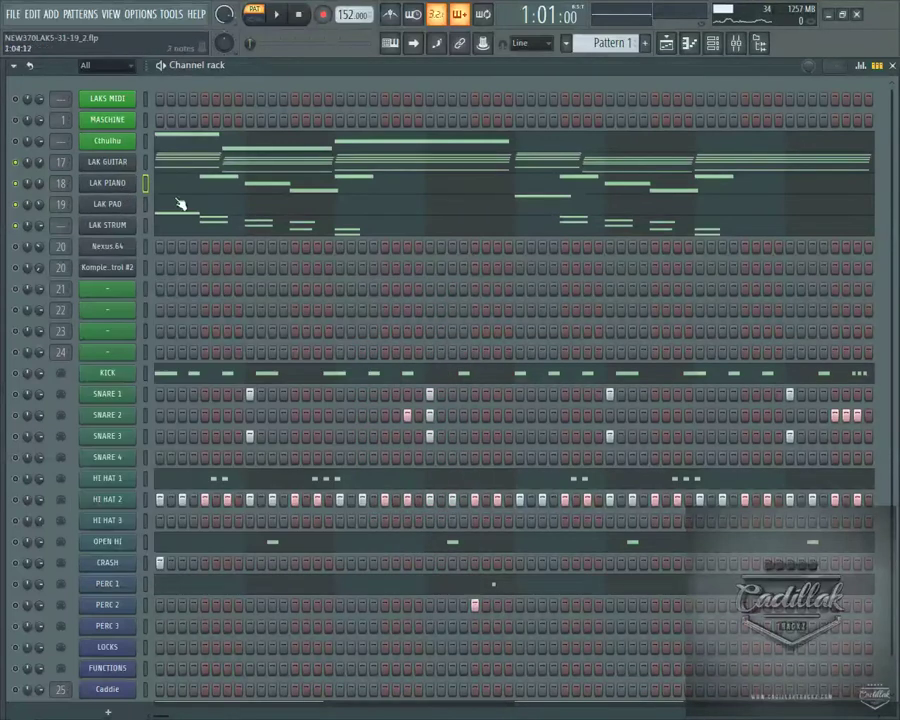
right_click(118, 193)
left_click(110, 183)
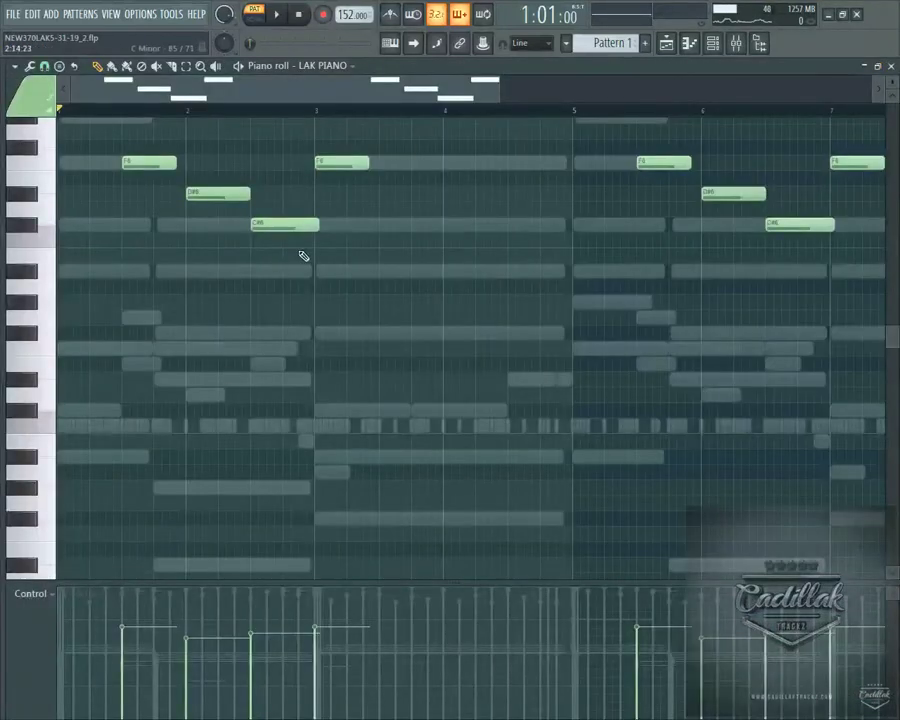
scroll(303, 256, "up", 3)
left_click(38, 299)
left_click(36, 324)
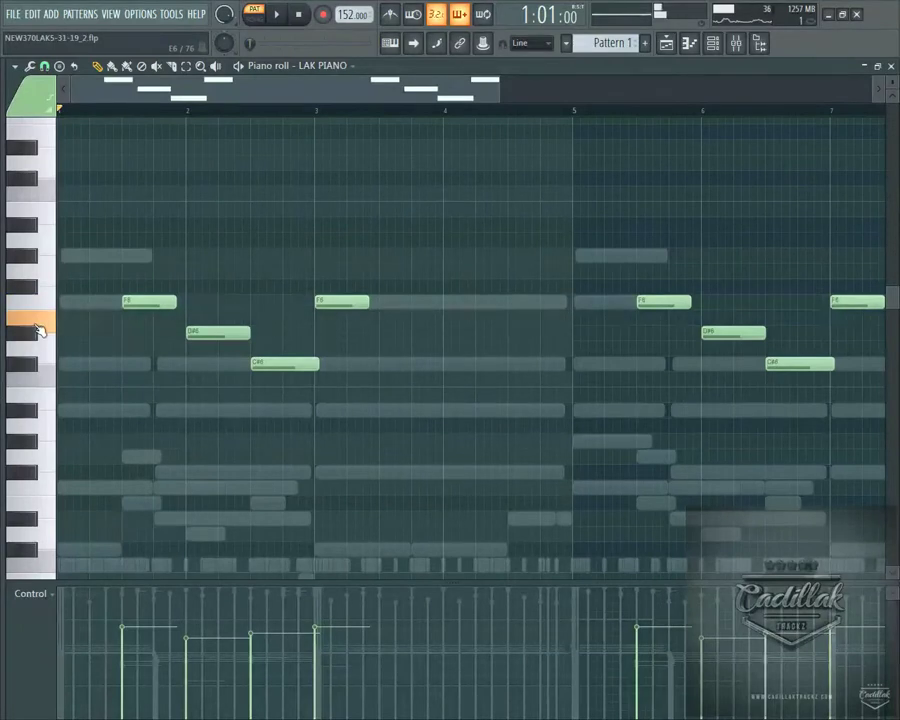
left_click(36, 376)
left_click(29, 305)
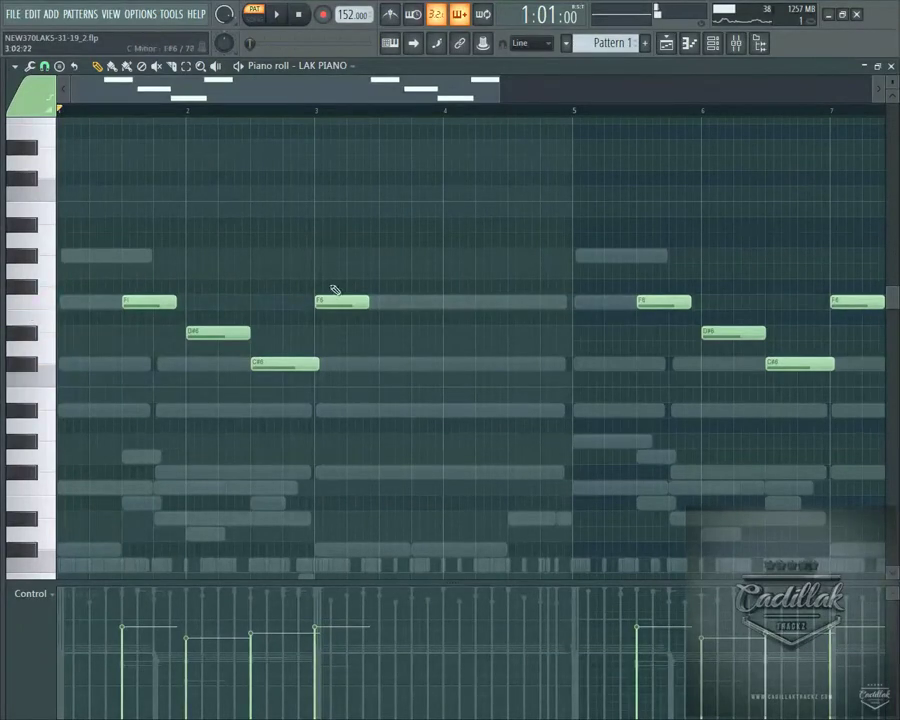
left_click(893, 66)
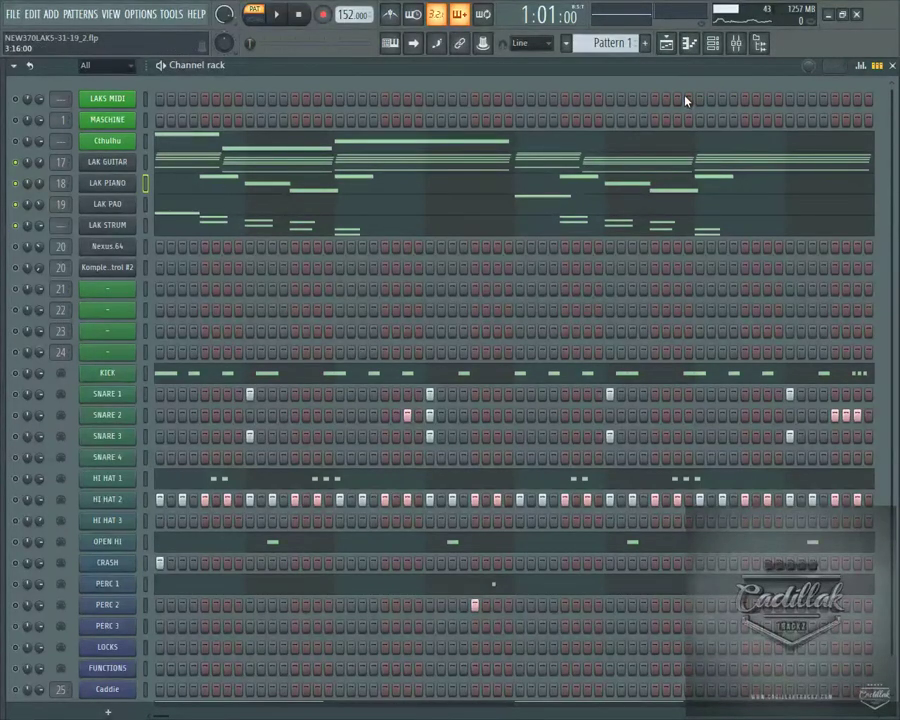
- Review the LAK STRUM chords in the piano roll once more and return to the channel rack
right_click(145, 225)
left_click(200, 224)
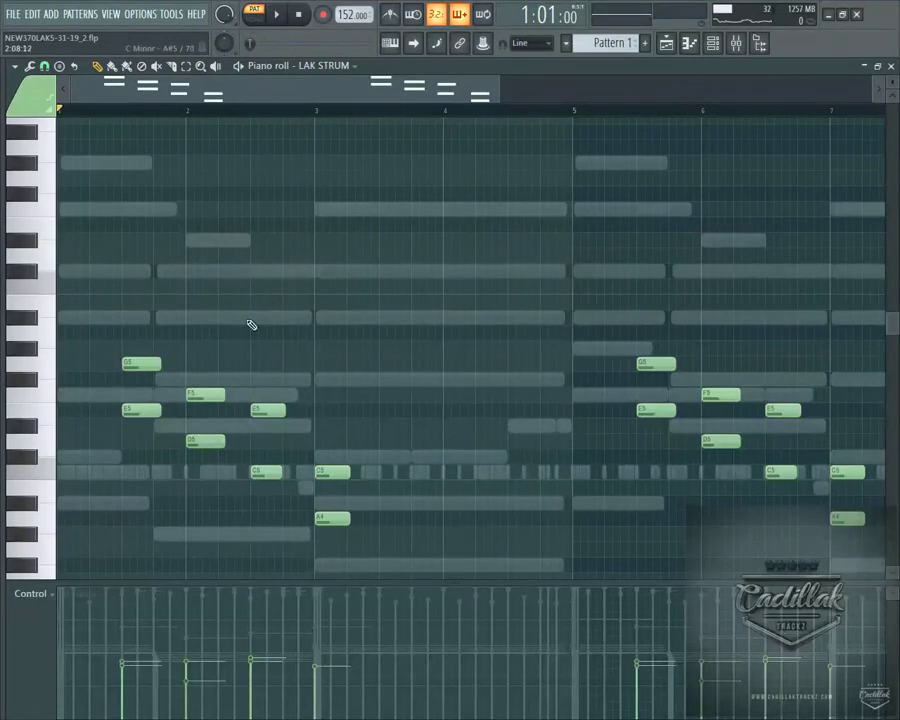
left_click(891, 66)
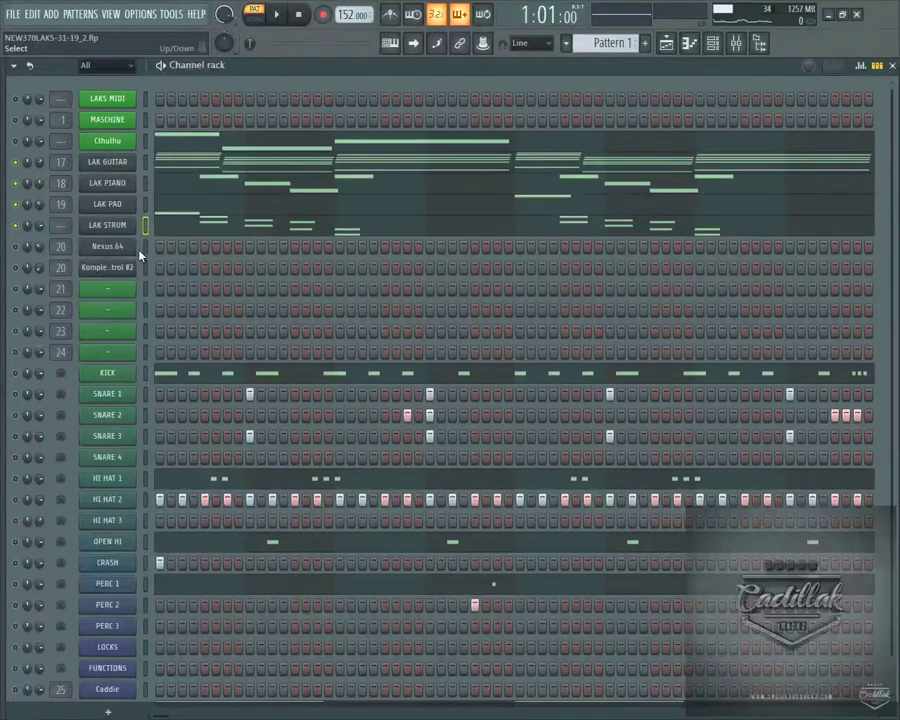
- Play the pattern with guitar, piano, pad and strum together, adjust the instrument channel levels, and stop playback
left_click(280, 15)
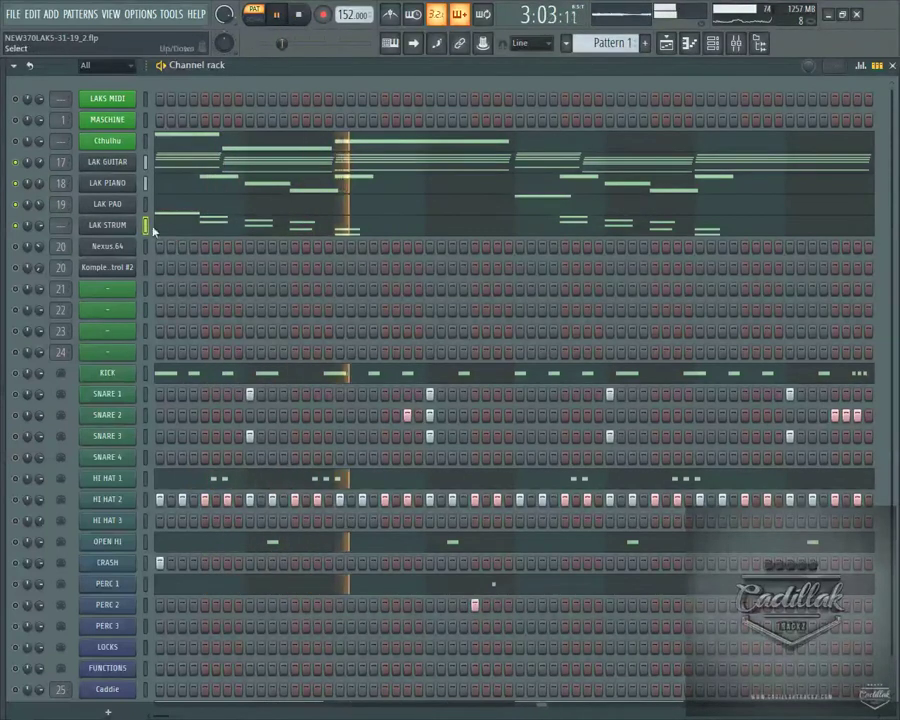
left_click_drag(28, 140, 28, 150)
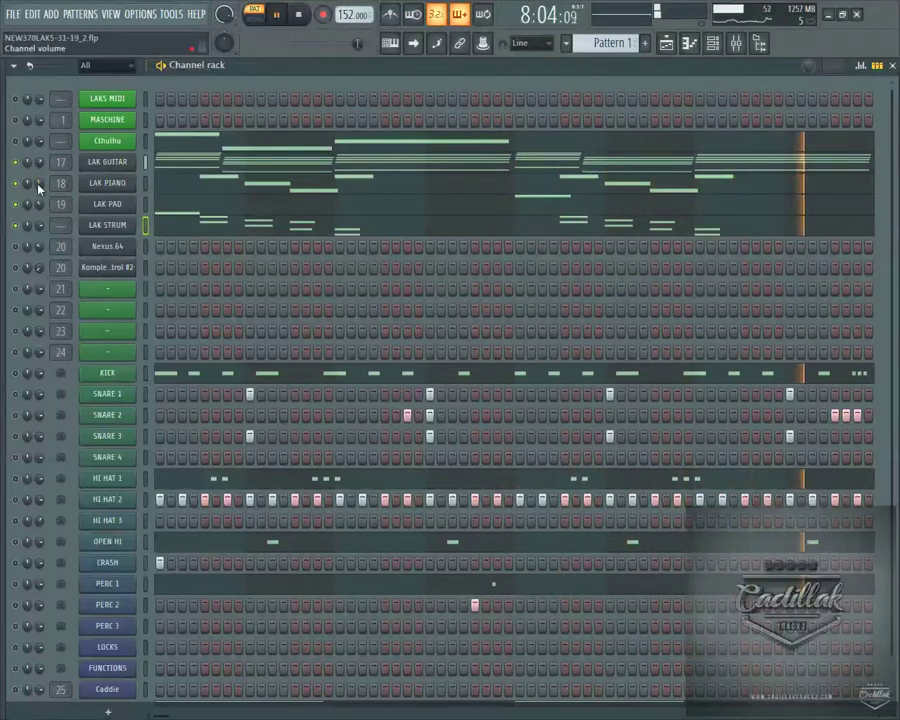
key("space")
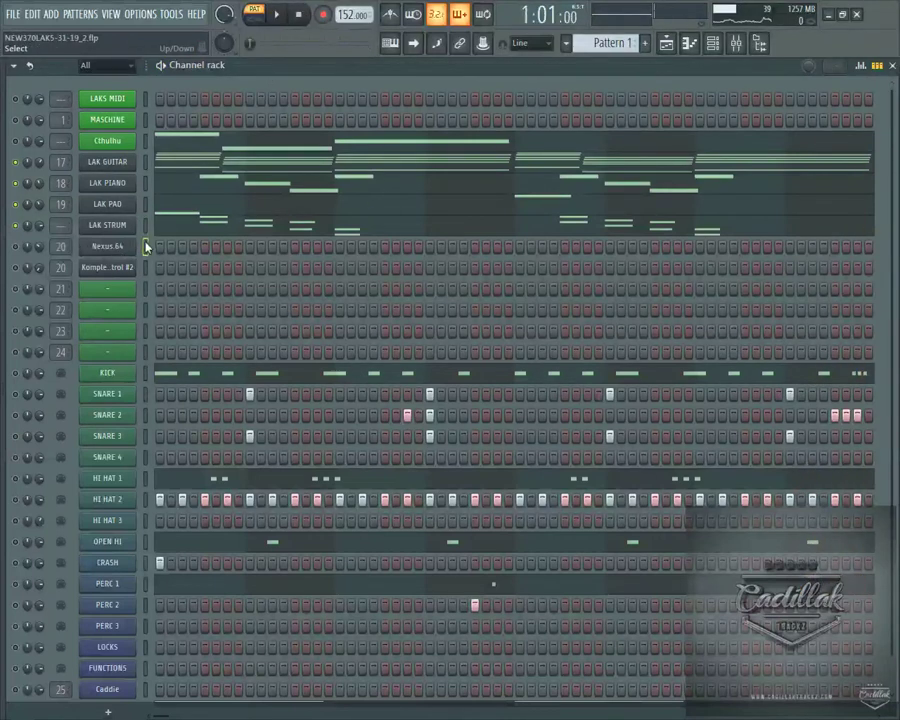
- View the Nexus.64 channel's plugin with its UnderRated Trap Choir preset and close the window
left_click(107, 246)
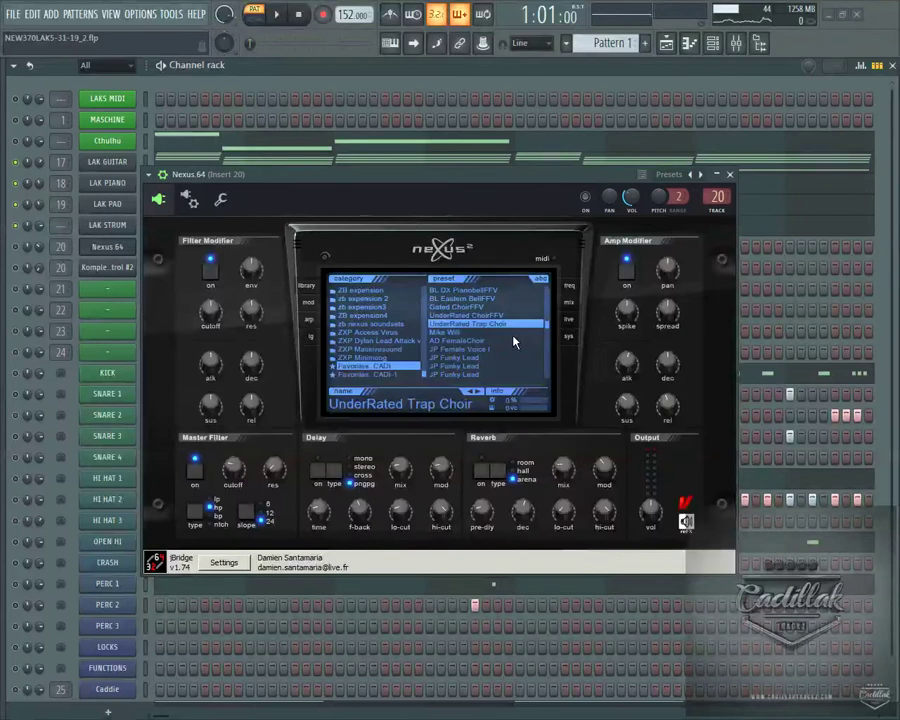
left_click(729, 174)
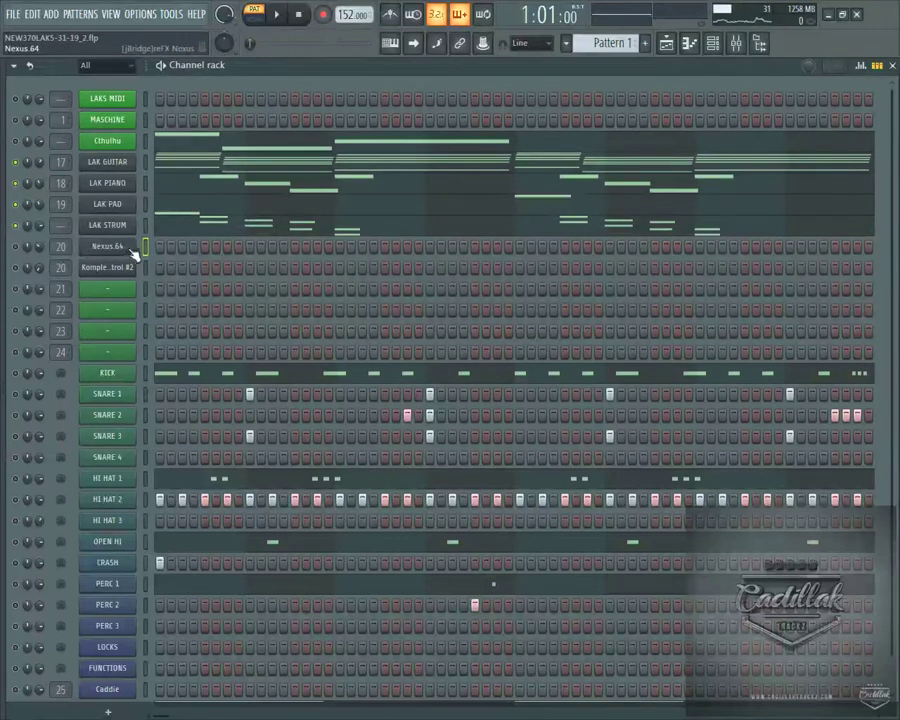
- View the 808 (2) Spinz channel's bass notes in the piano roll, audition the F5 key, and close the piano roll
scroll(177, 253, "down", 1)
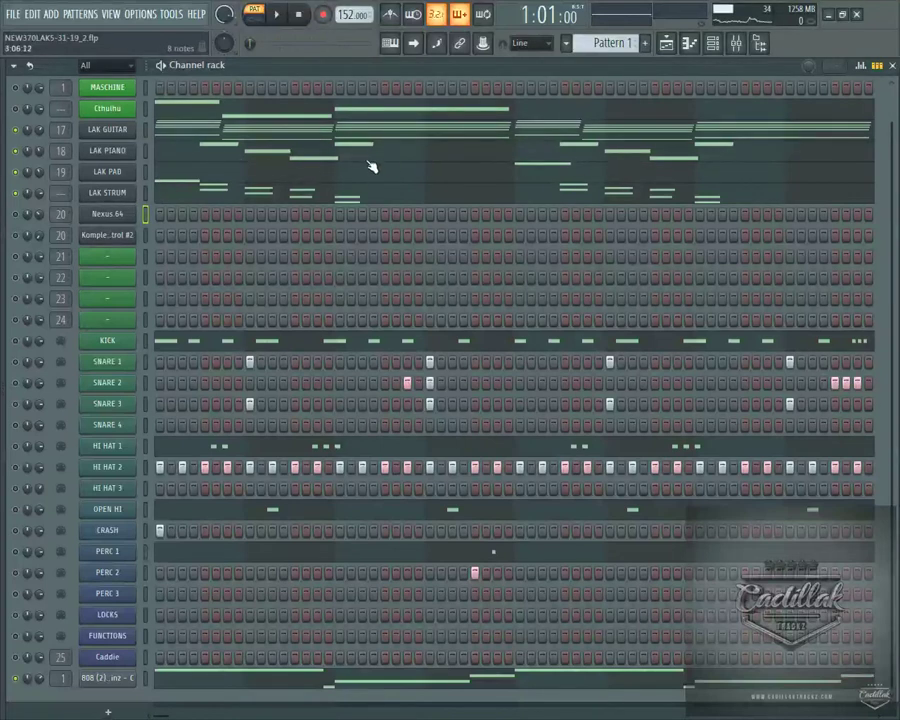
right_click(125, 678)
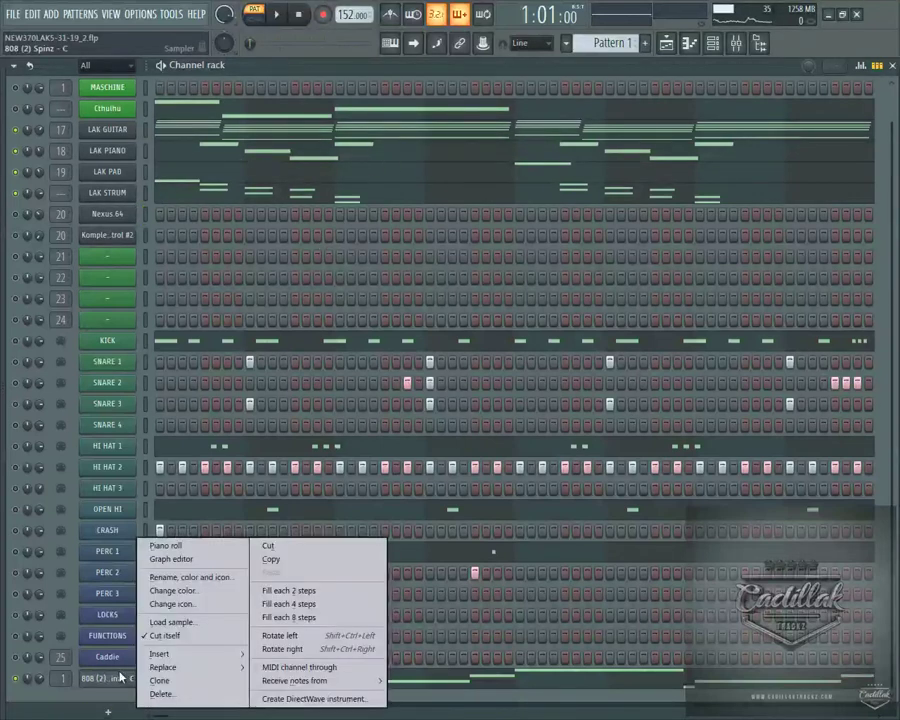
left_click(172, 545)
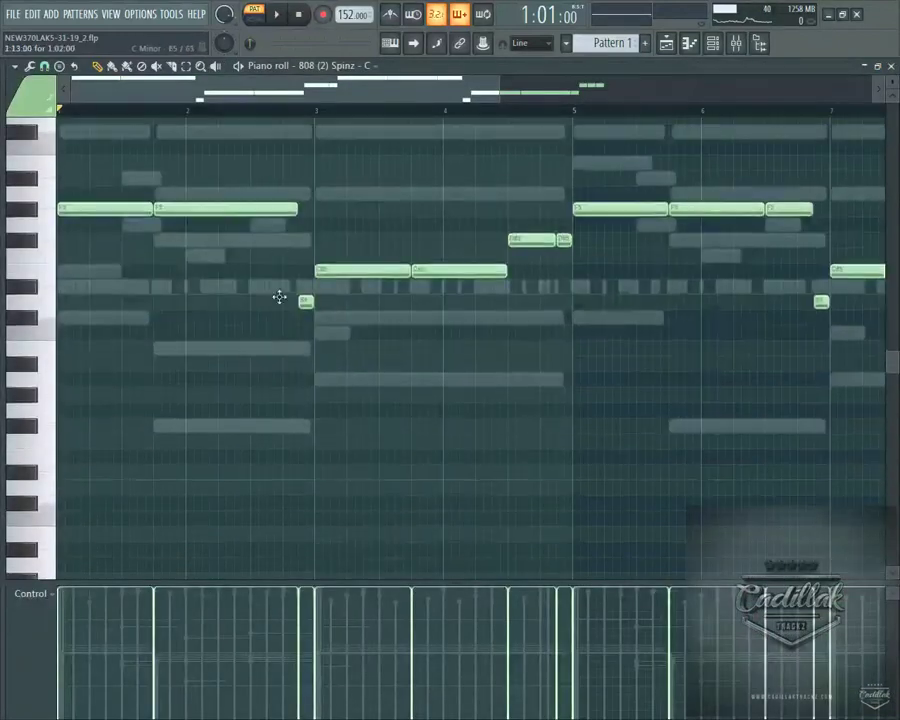
left_click(34, 209)
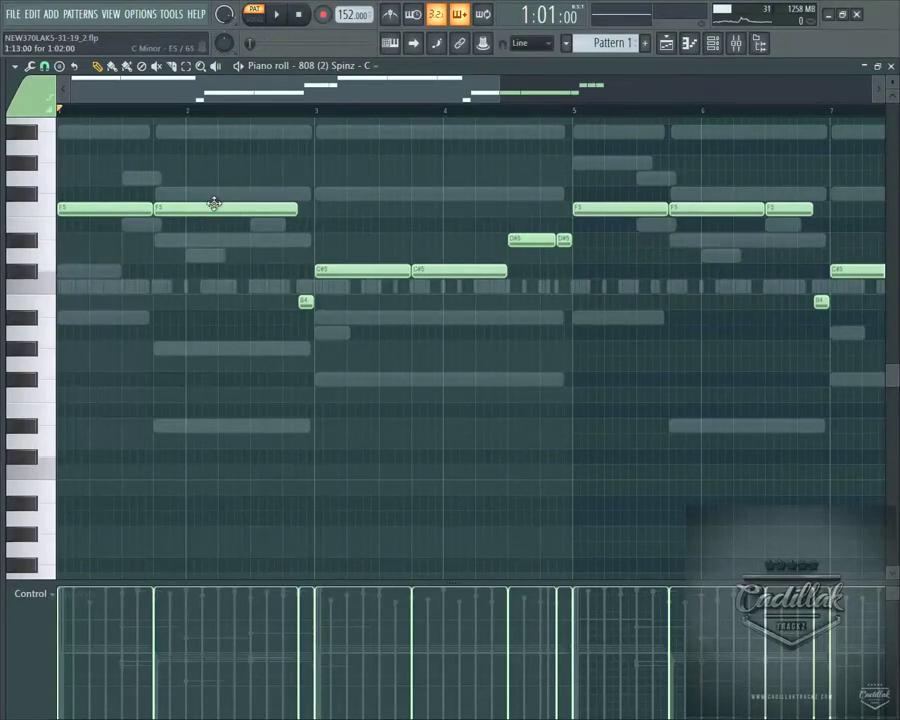
scroll(536, 255, "up", 5)
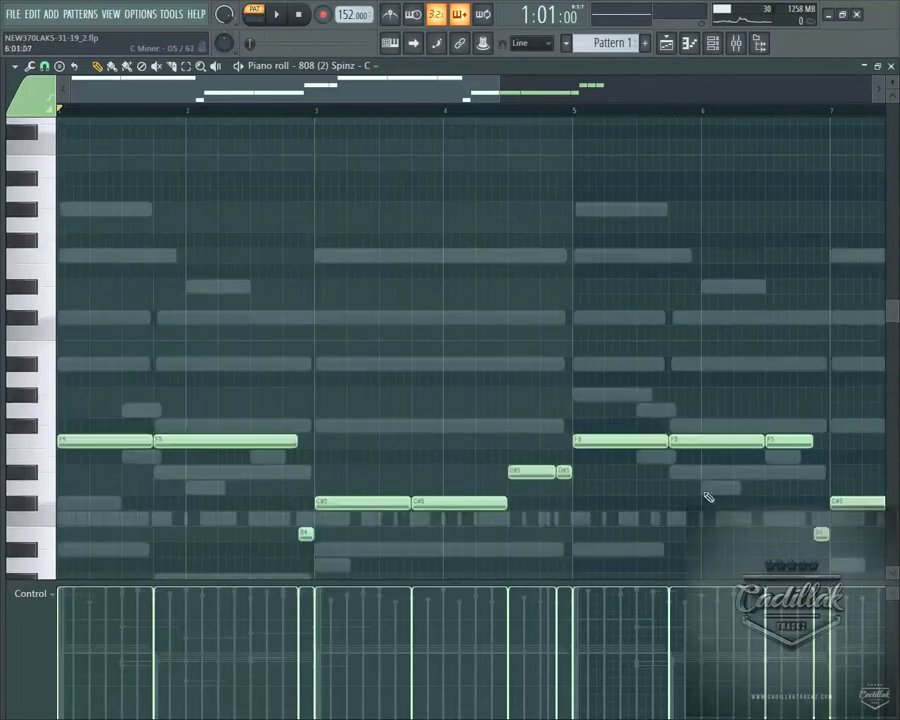
left_click(892, 65)
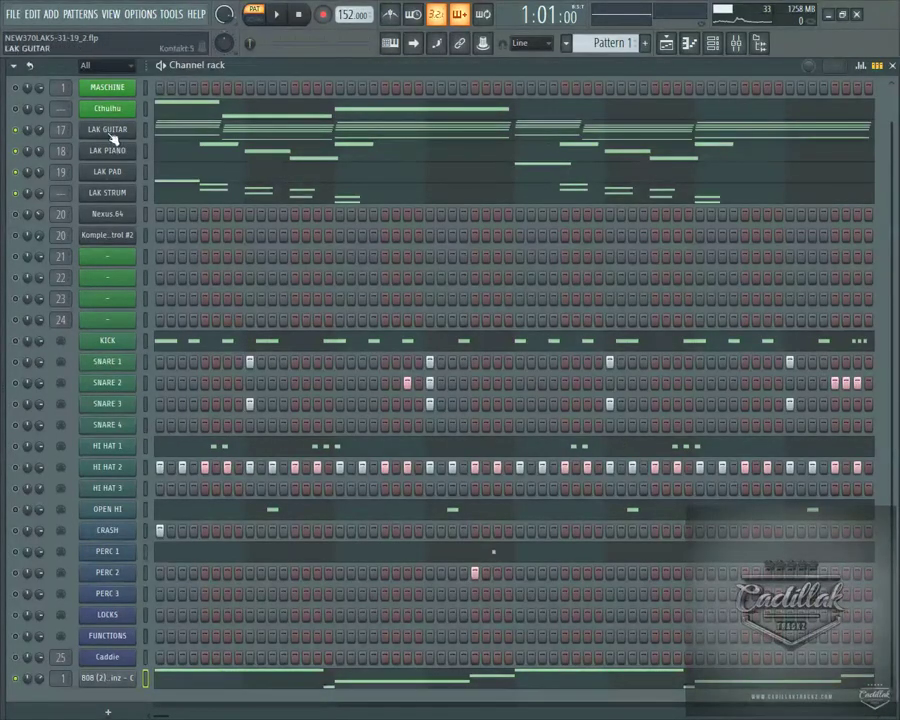
- Open the MASCHINE plugin, switch from its mixer to the arrangement view, and audition sounds in LAK'S KIT #333
left_click(125, 89)
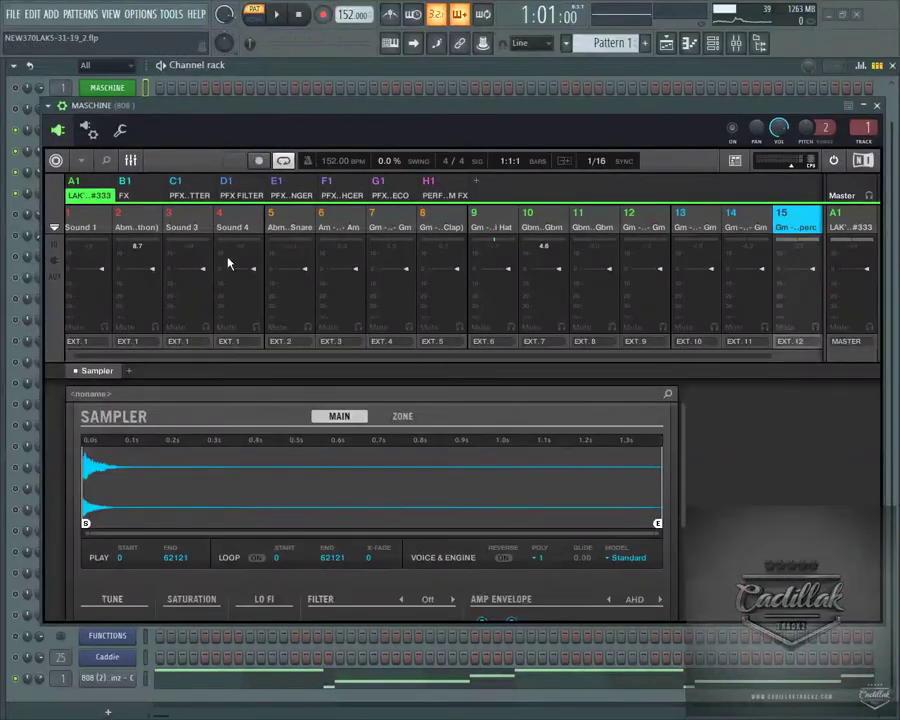
left_click(135, 161)
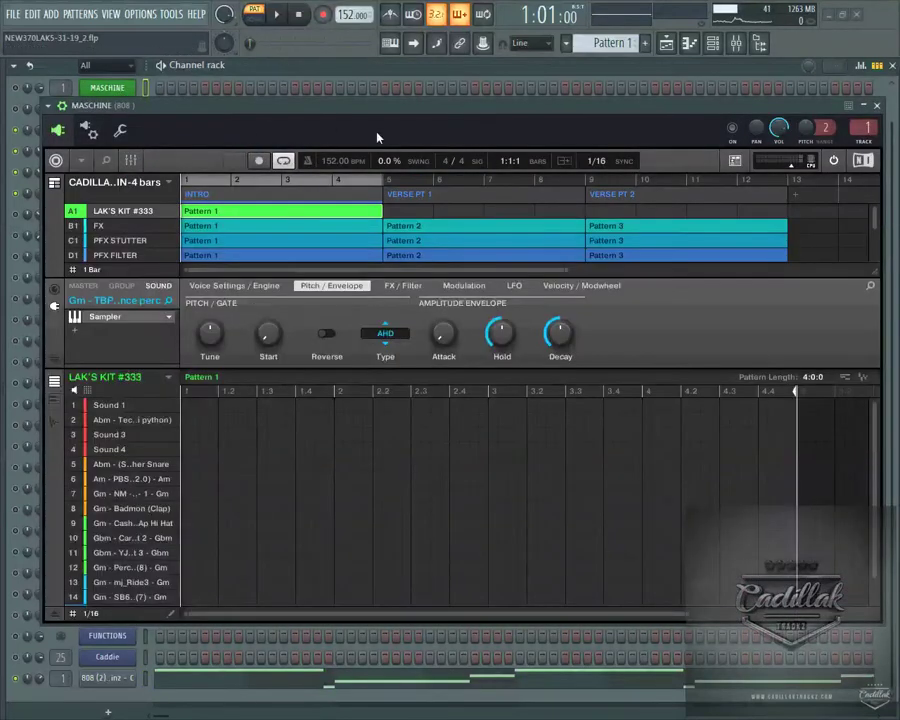
left_click(112, 448)
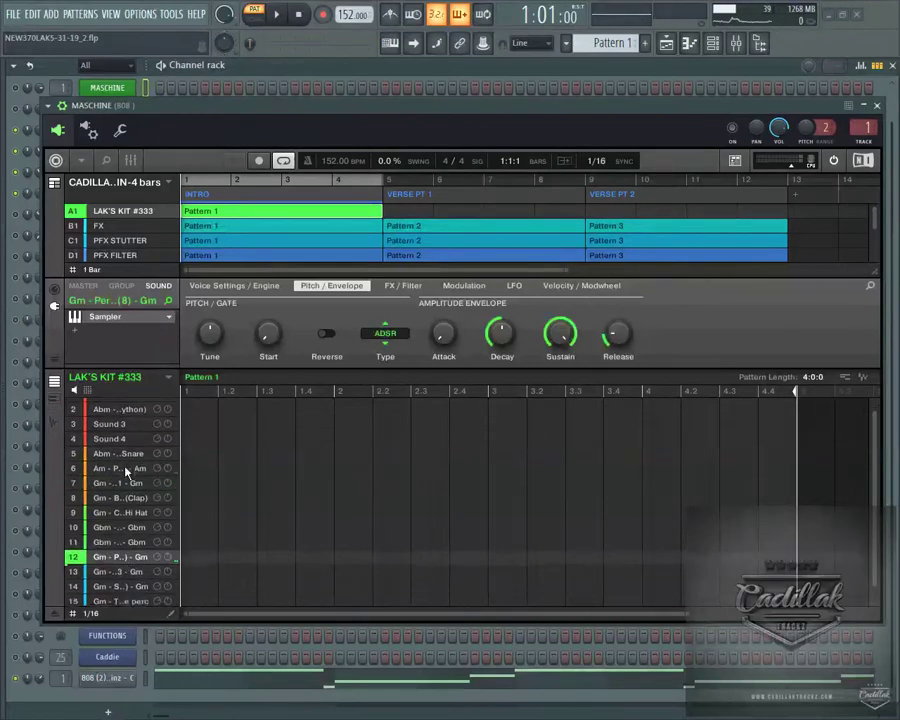
- Show MASCHINE's library browser with the TUNED DRUMS PERC samples and hide it again
key("alt+F8")
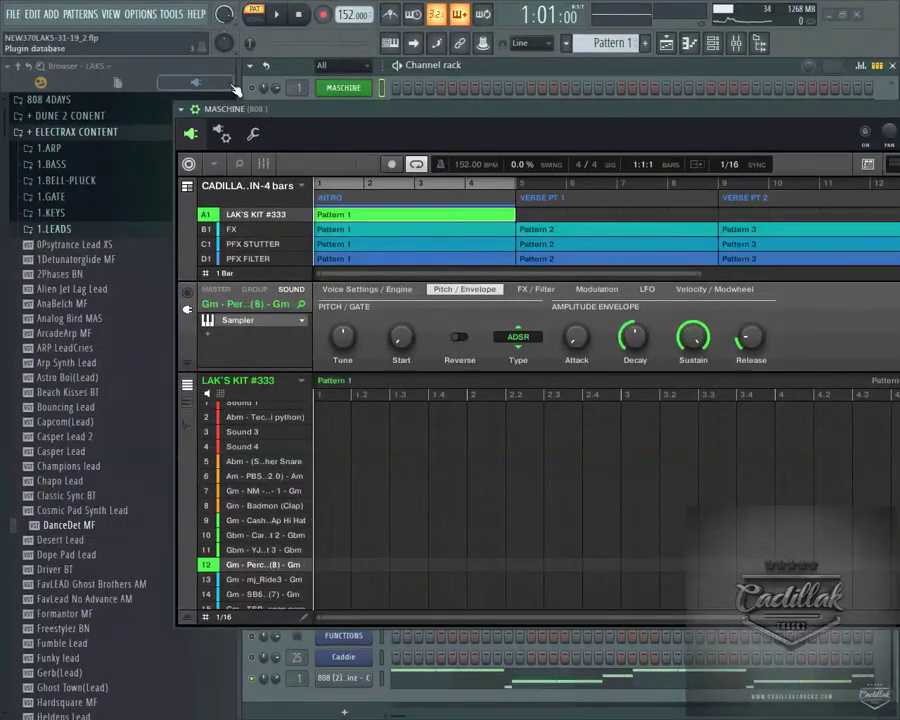
left_click_drag(240, 82, 12, 82)
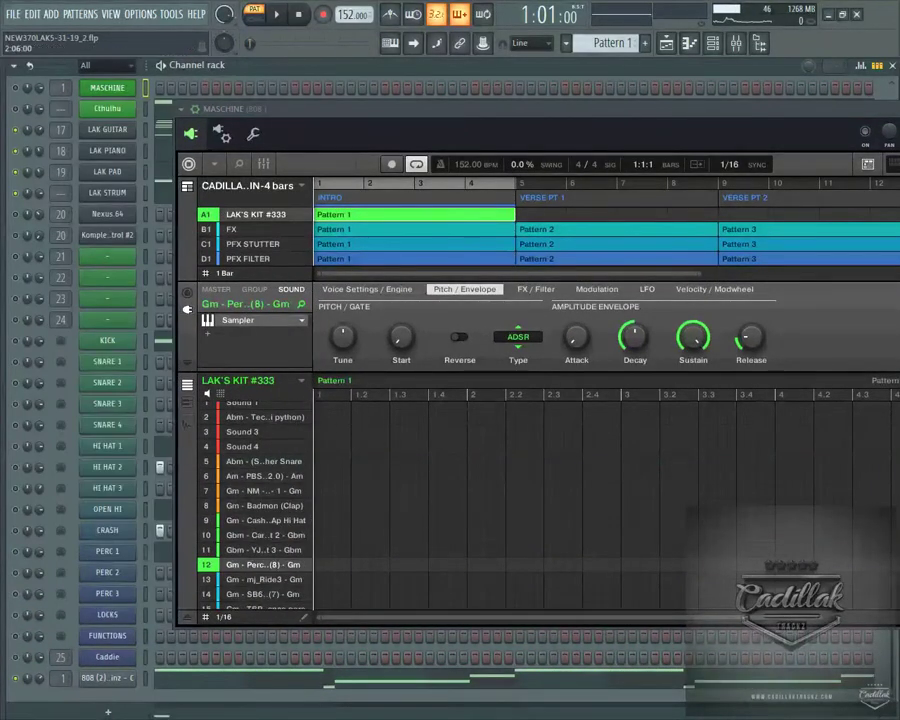
mouse_move(252, 520)
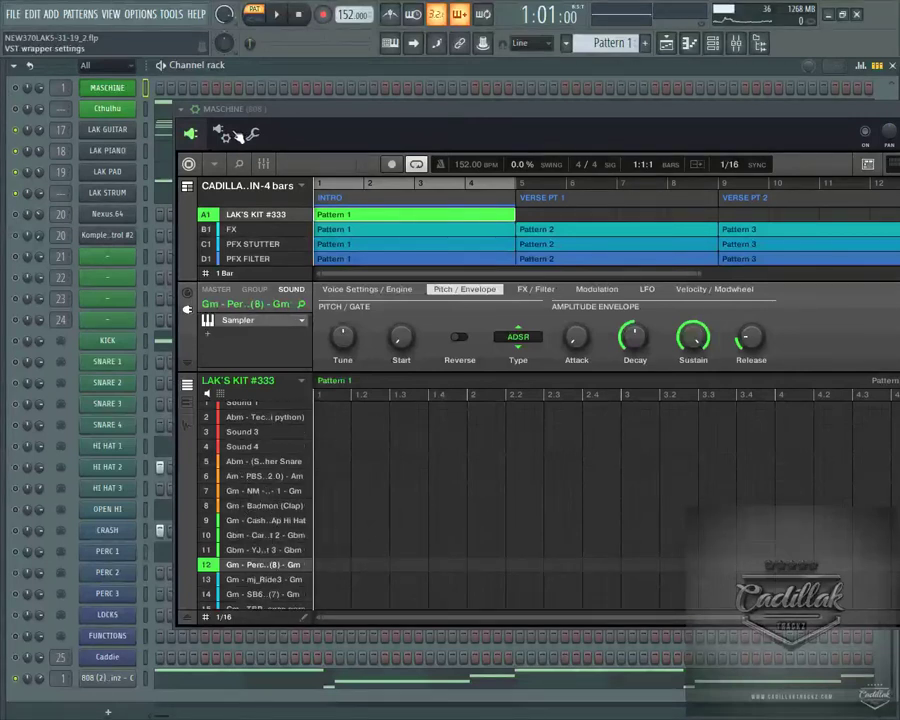
left_click(213, 163)
mouse_move(226, 217)
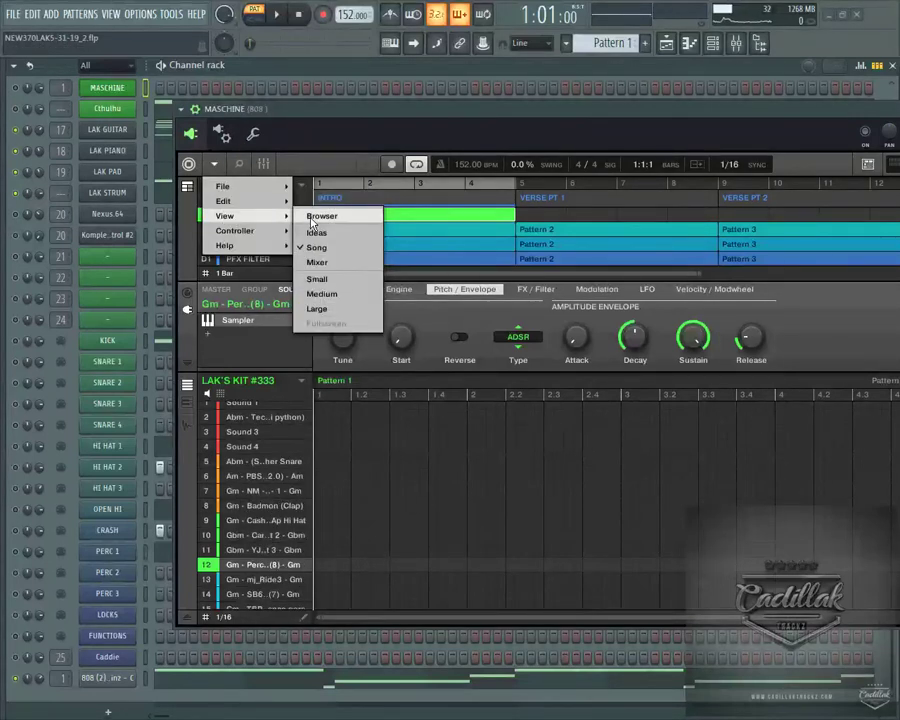
left_click(320, 216)
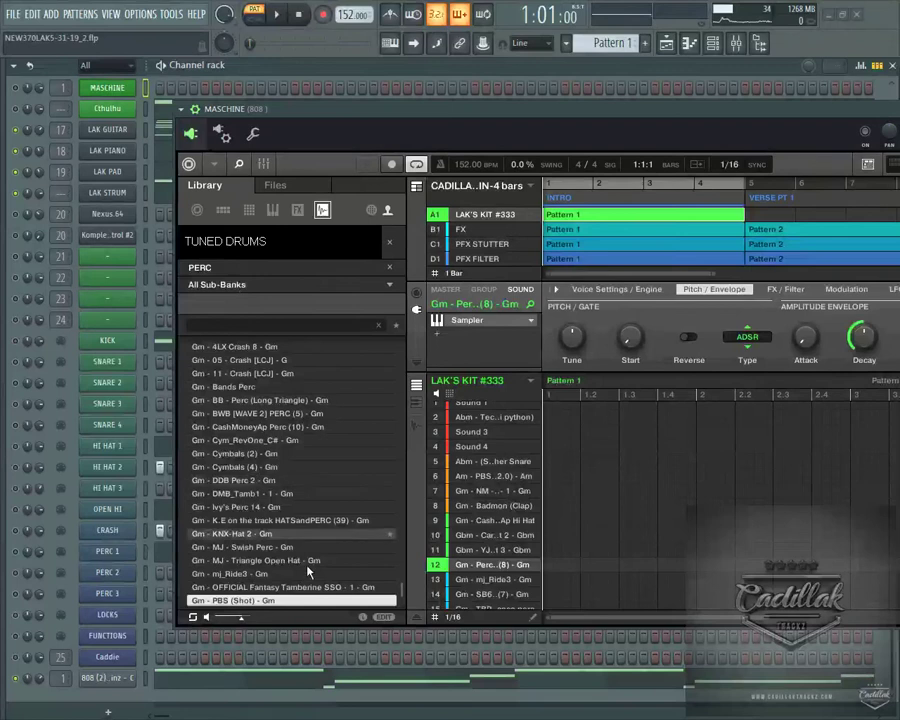
left_click(215, 165)
mouse_move(226, 216)
left_click(320, 209)
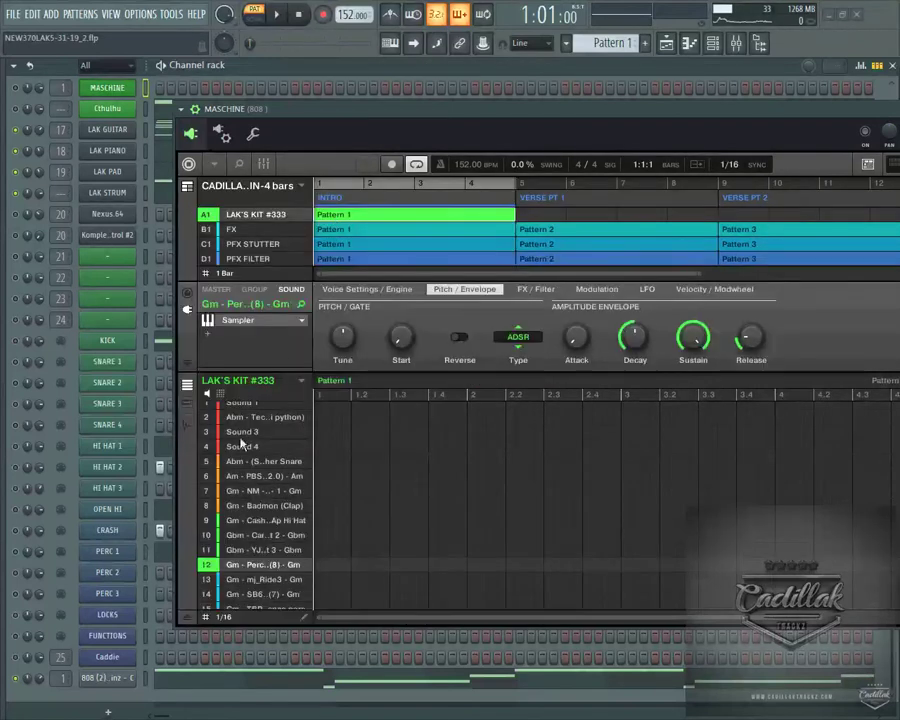
- Audition the kick, snare, clap and hi-hat sounds in LAK'S KIT #333
left_click(245, 417)
left_click(260, 491)
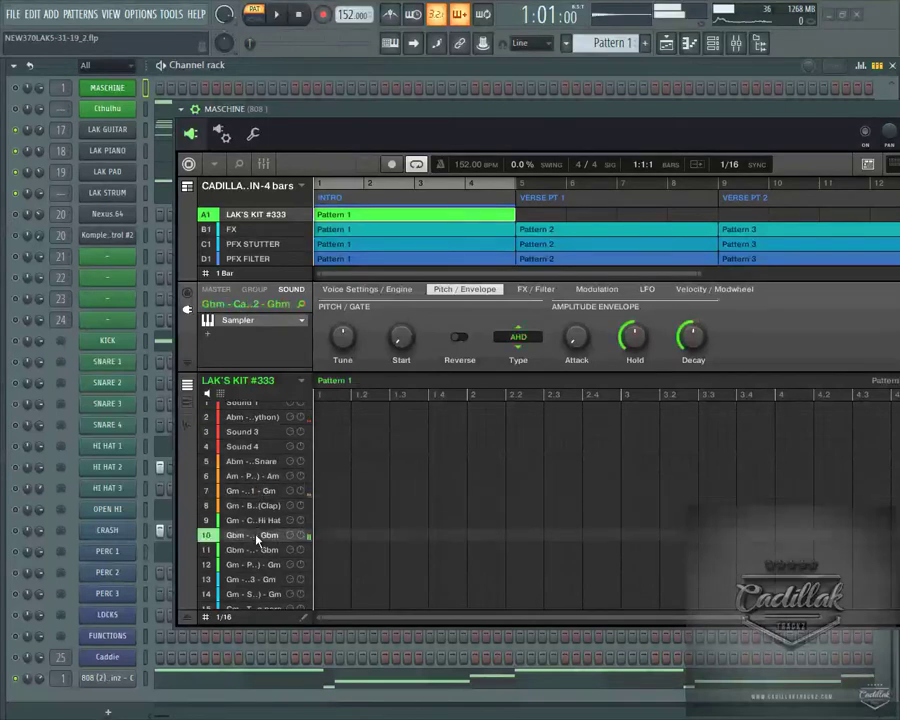
left_click(252, 461)
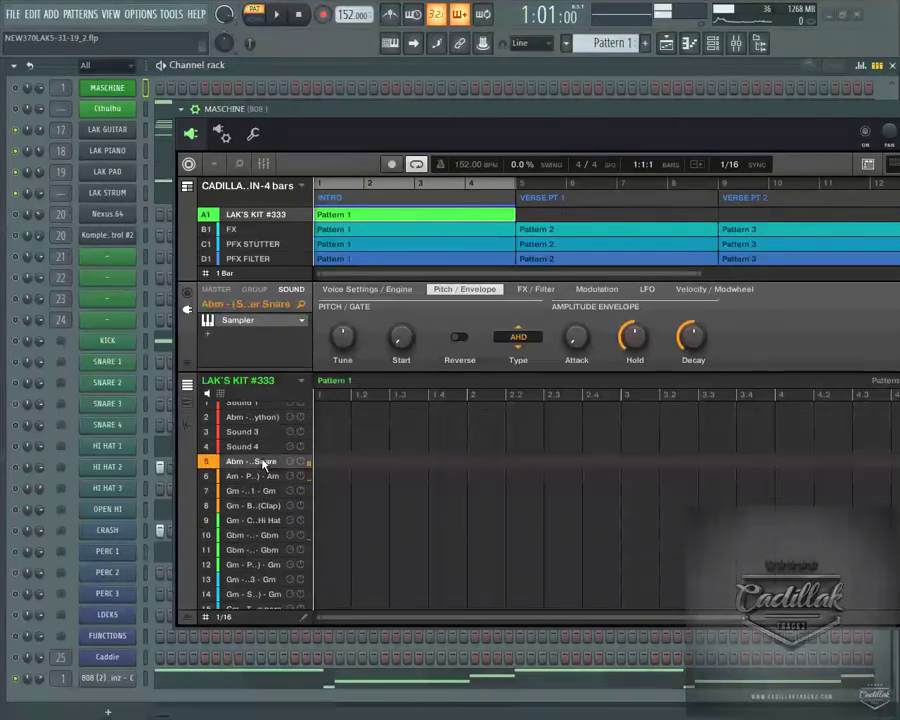
left_click(228, 410)
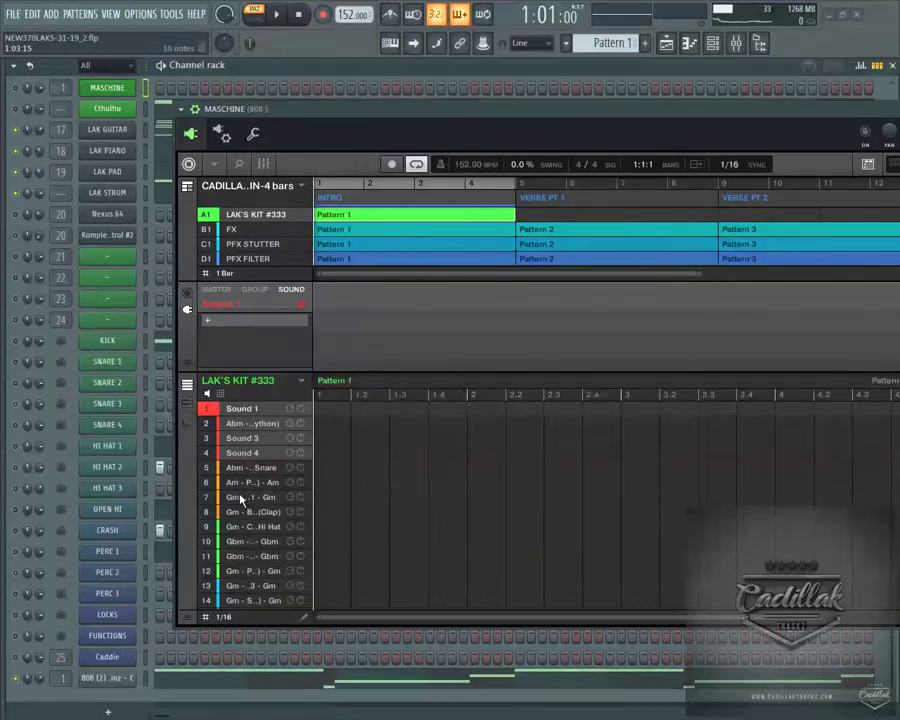
left_click(252, 467)
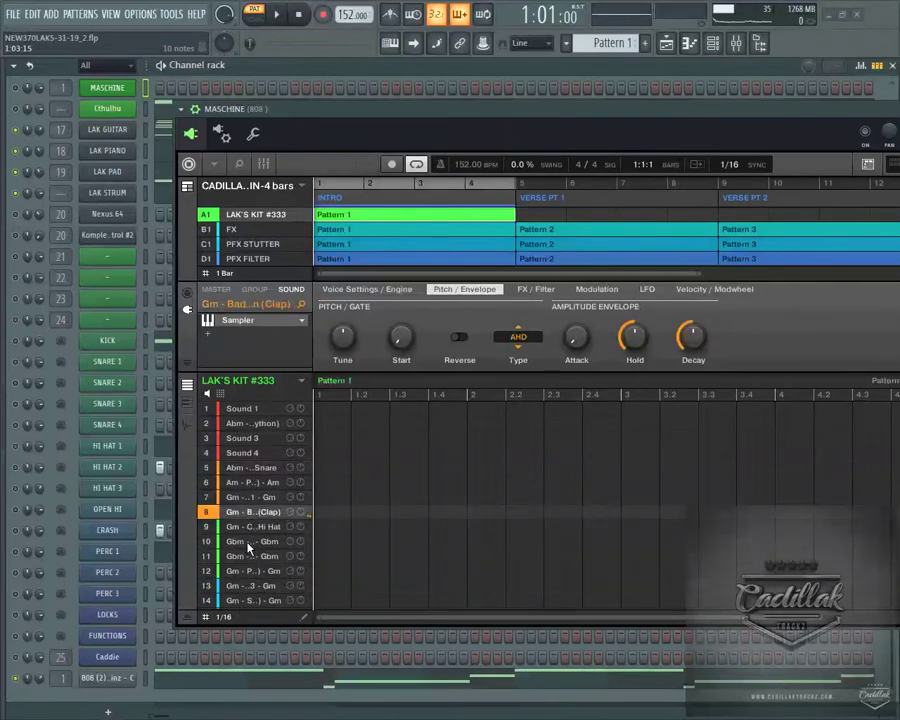
left_click(250, 423)
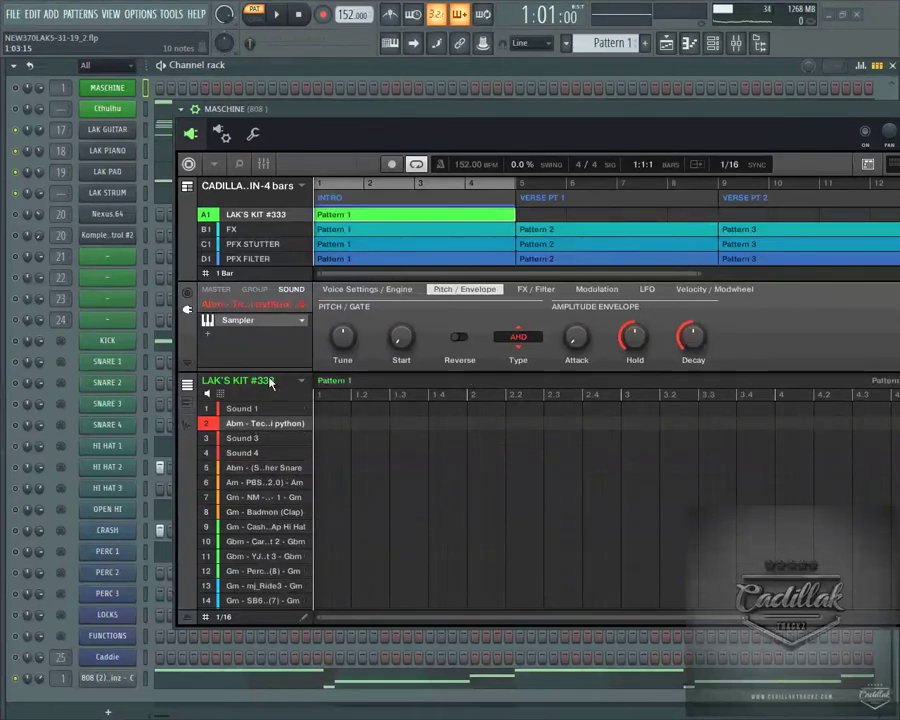
- Inspect the Save Group with Samples destination folder for LAK'S KIT #333, then leave the dialogs without saving
right_click(270, 382)
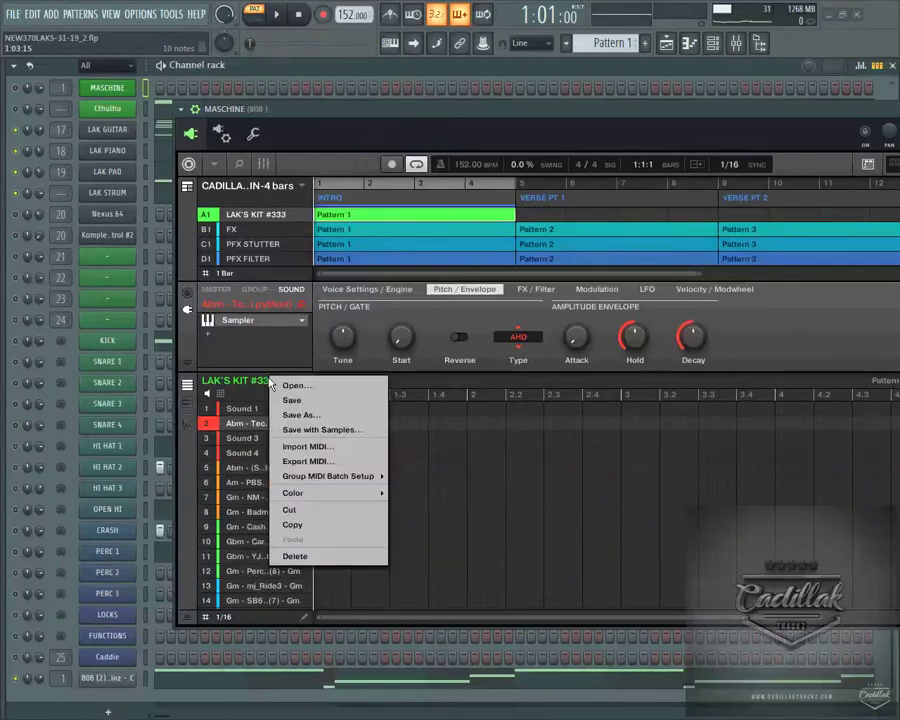
left_click(333, 430)
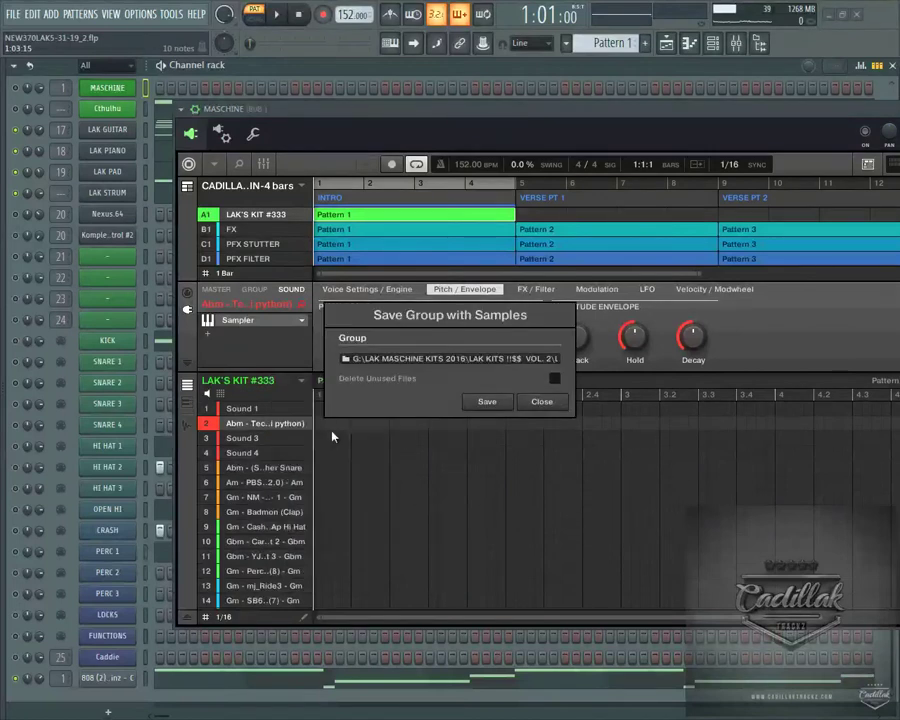
left_click(421, 362)
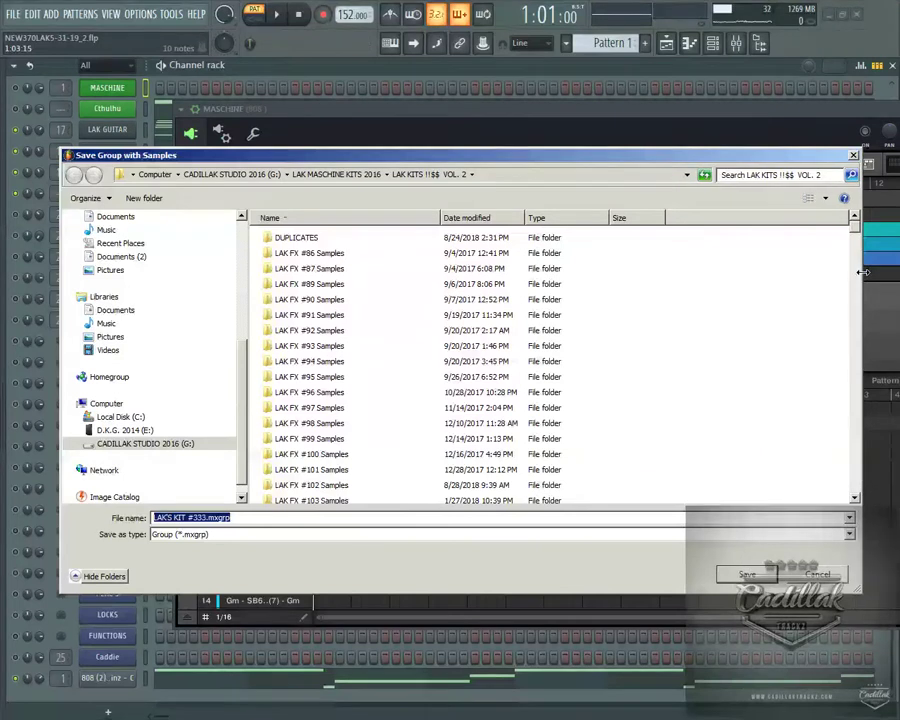
left_click(825, 575)
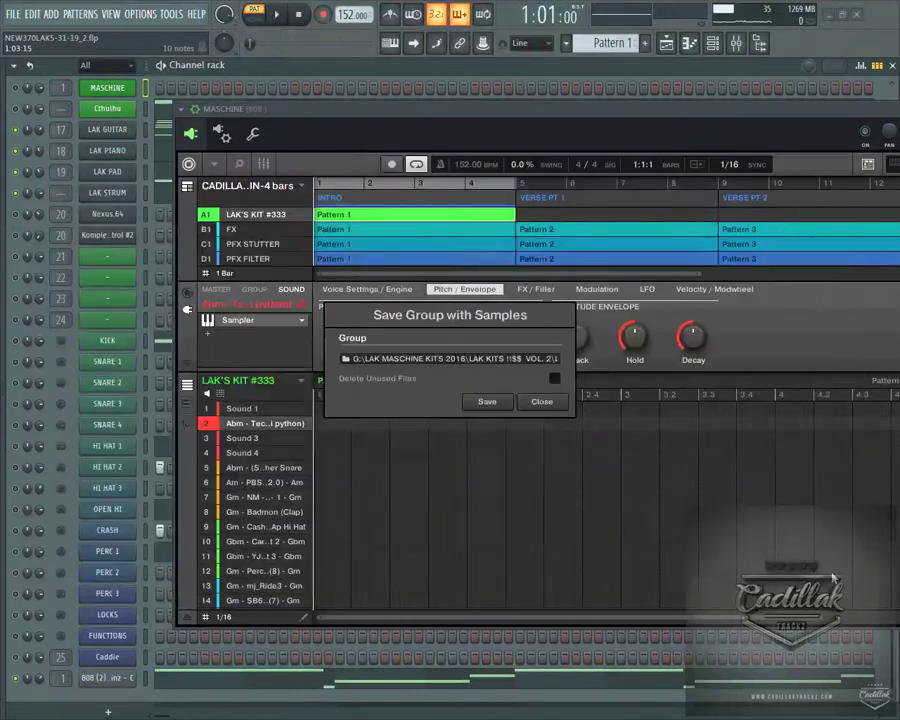
left_click(543, 459)
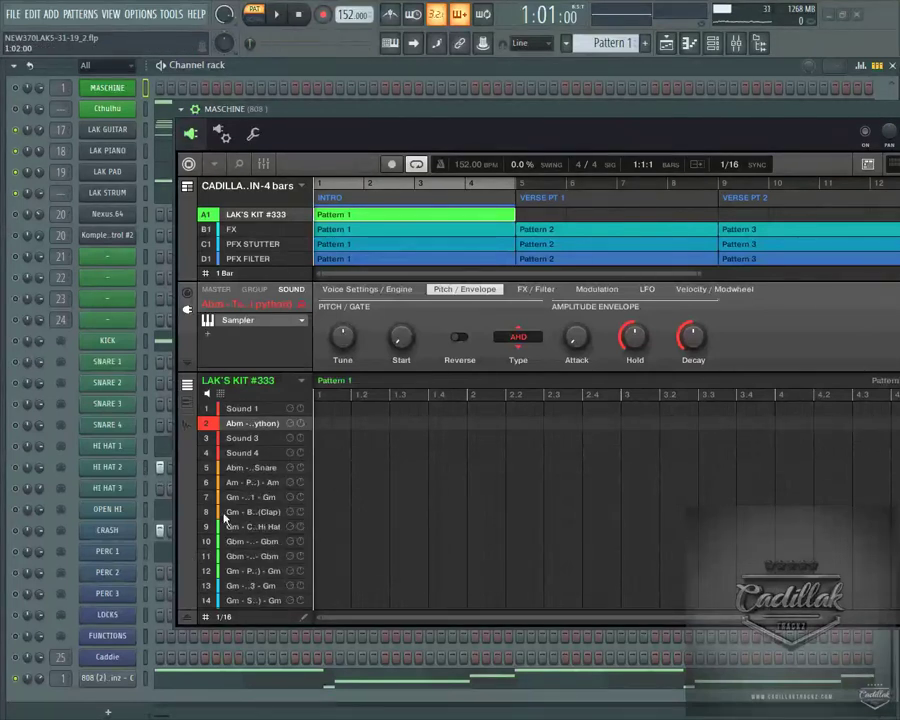
- Select all sounds in the kit and view their Voice Settings / Engine page and the amplitude envelope type options
left_click(245, 409)
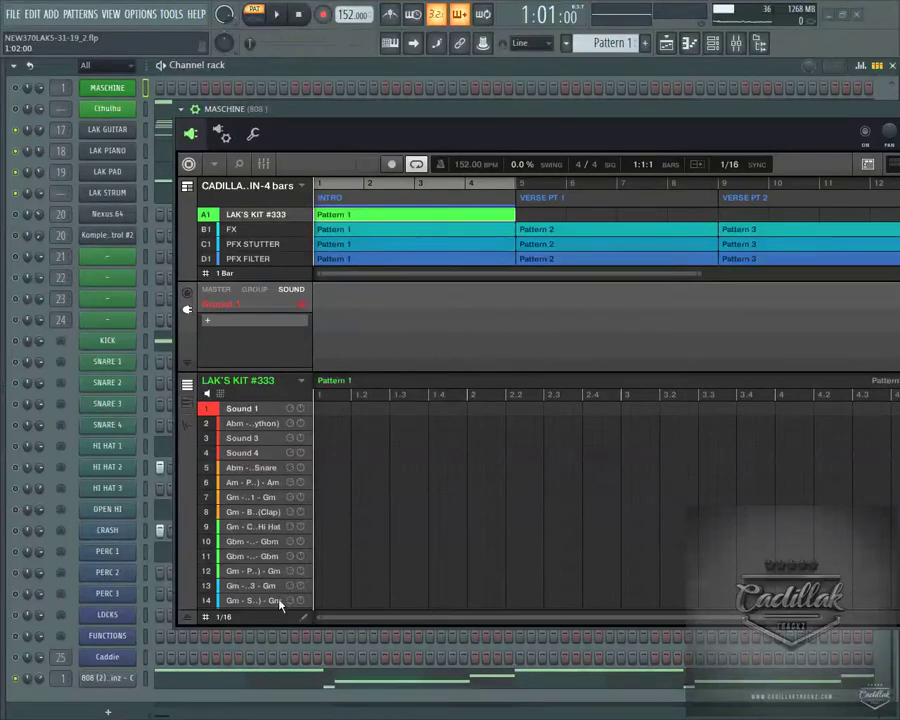
scroll(262, 562, "down", 2)
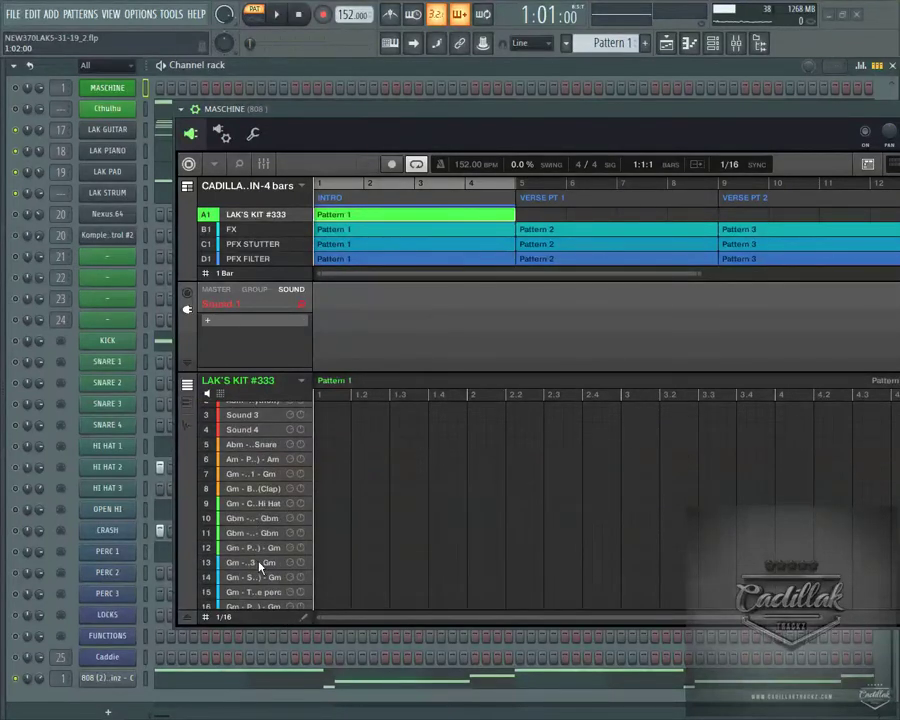
scroll(261, 558, "up", 2)
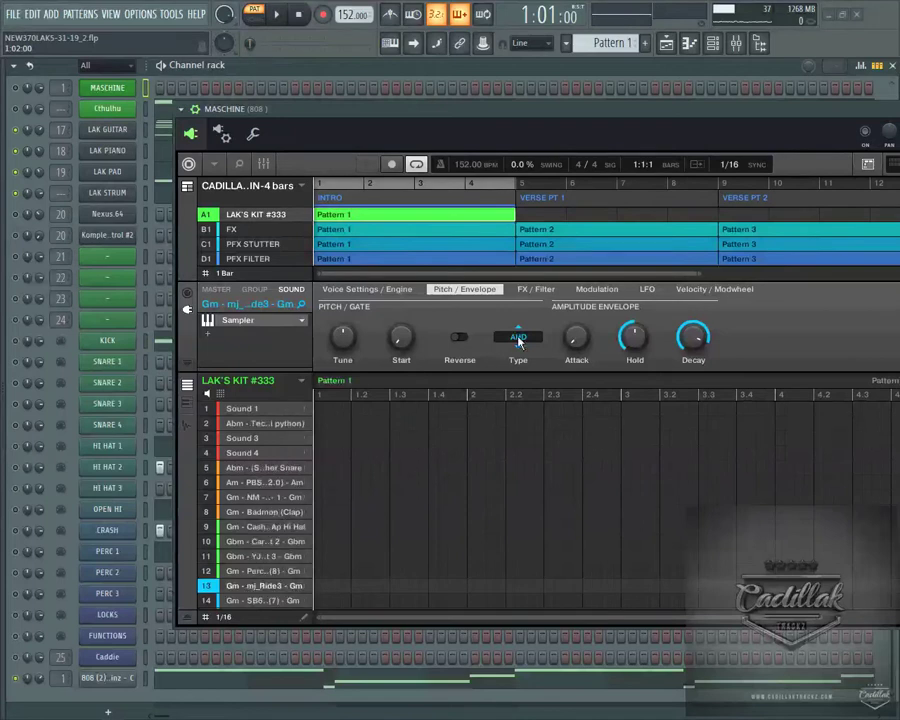
left_click(367, 290)
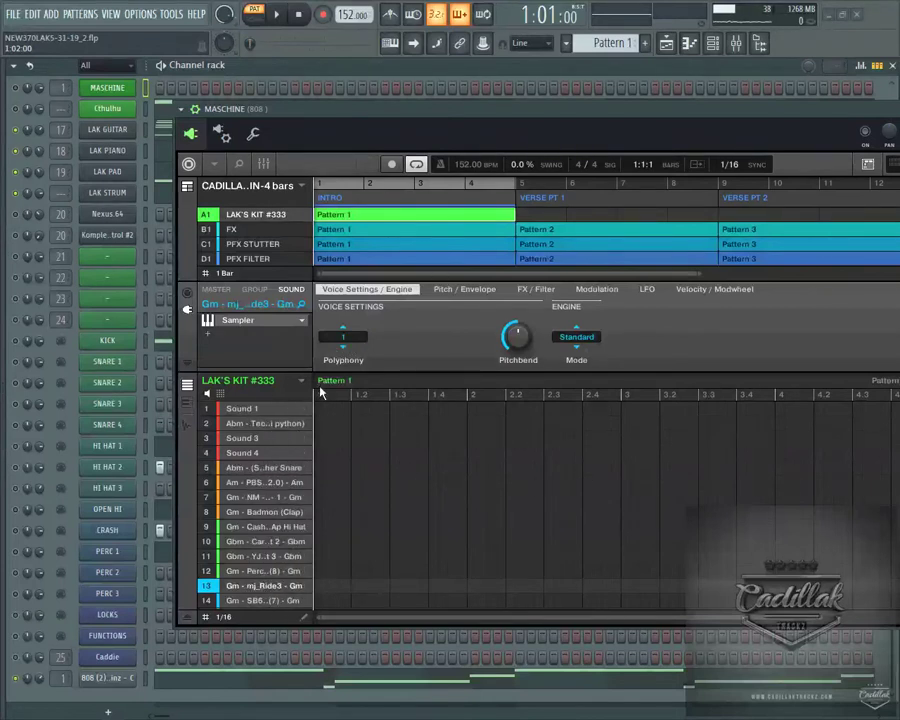
left_click(466, 290)
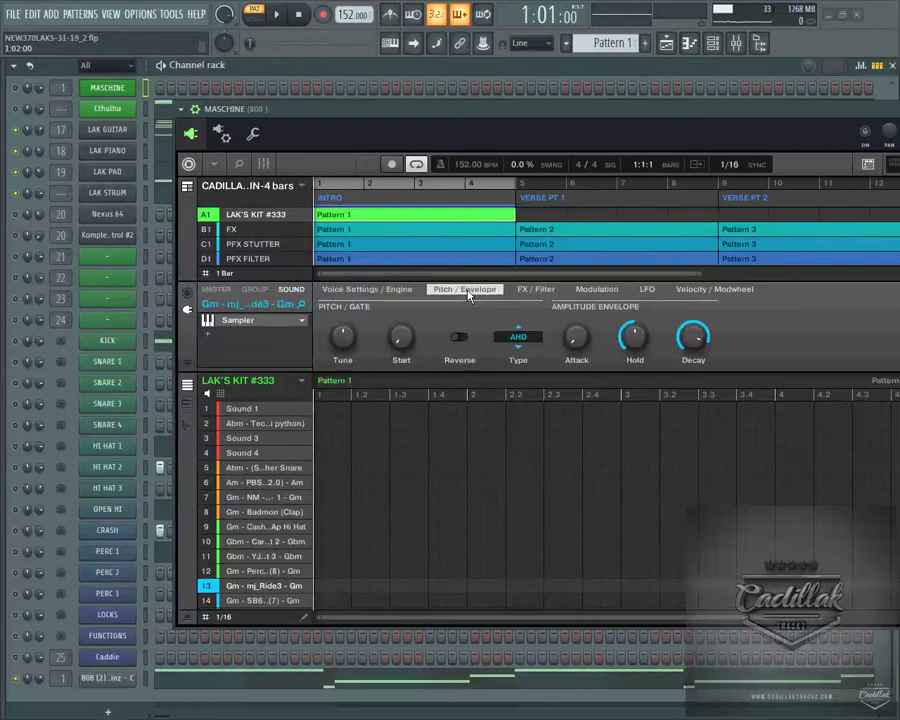
left_click(533, 340)
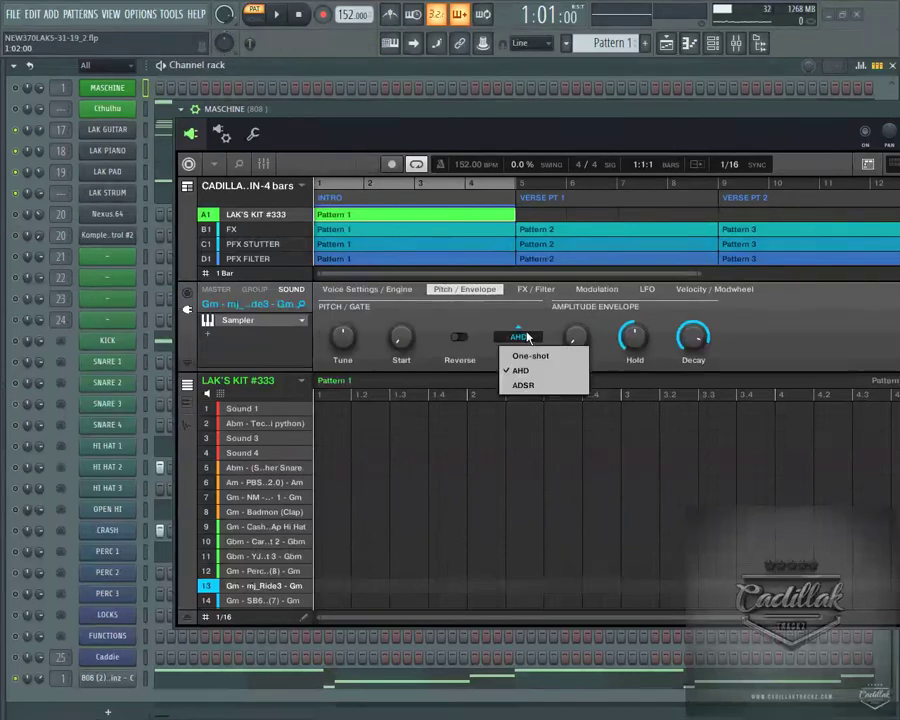
left_click(758, 351)
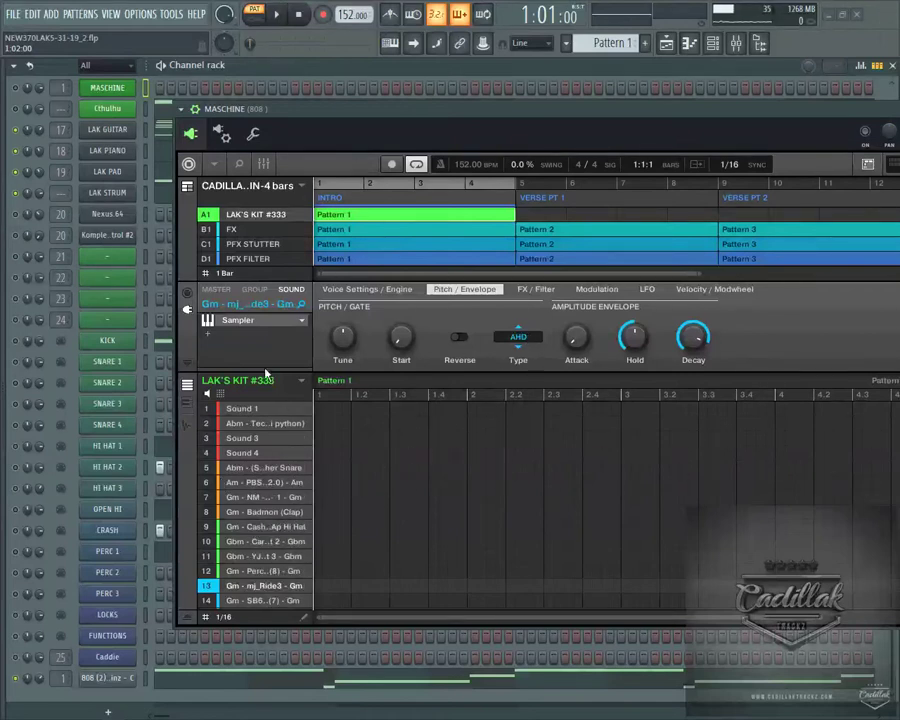
- Select Sound 3 and the Abm kick in the kit, and close the MASCHINE window
left_click(255, 438)
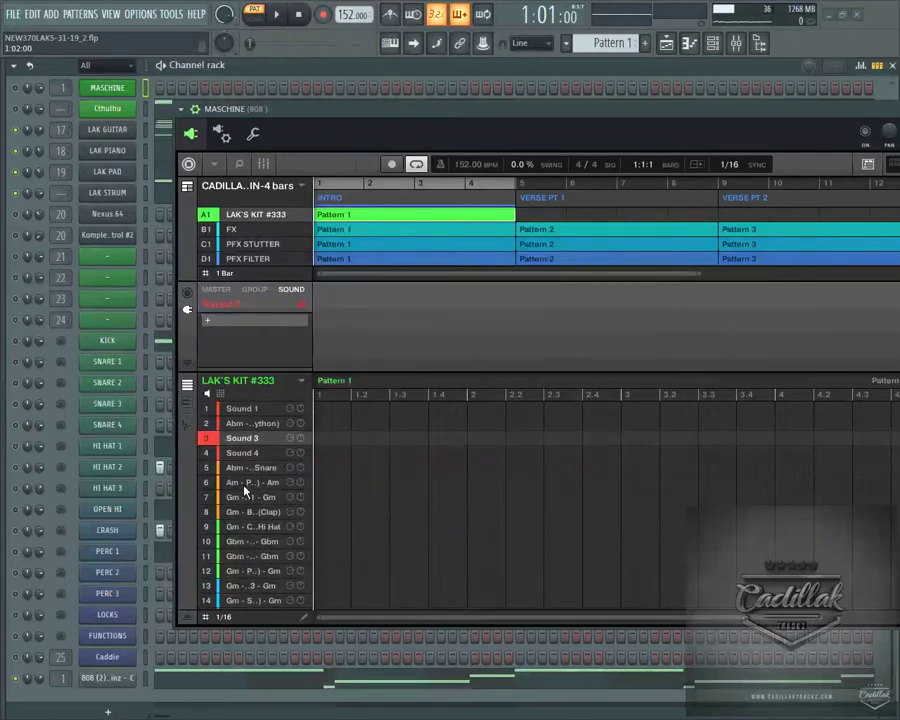
left_click(237, 423)
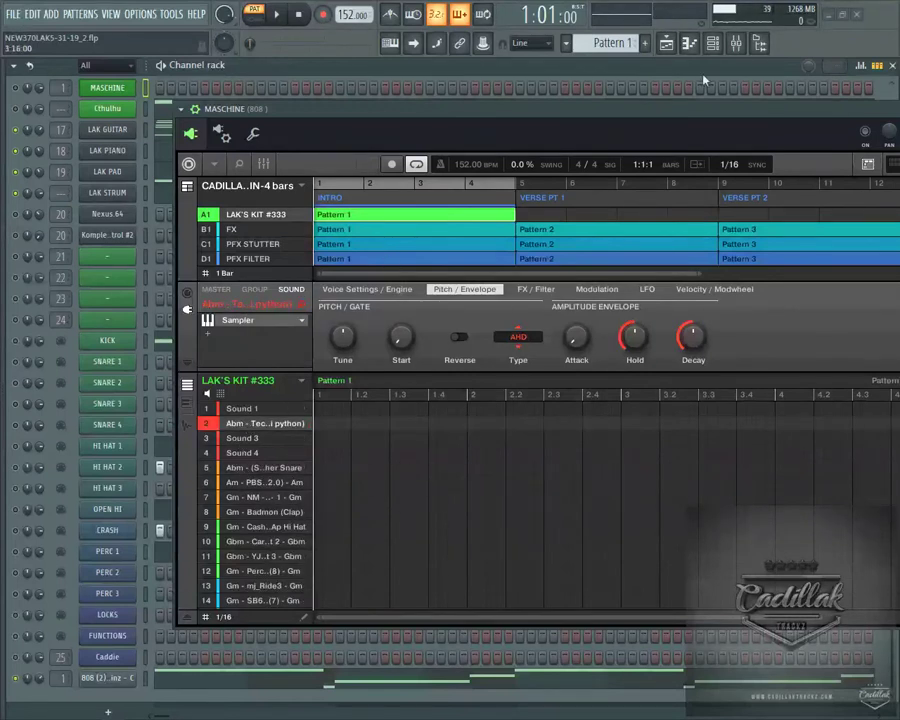
left_click_drag(510, 108, 392, 165)
left_click(877, 166)
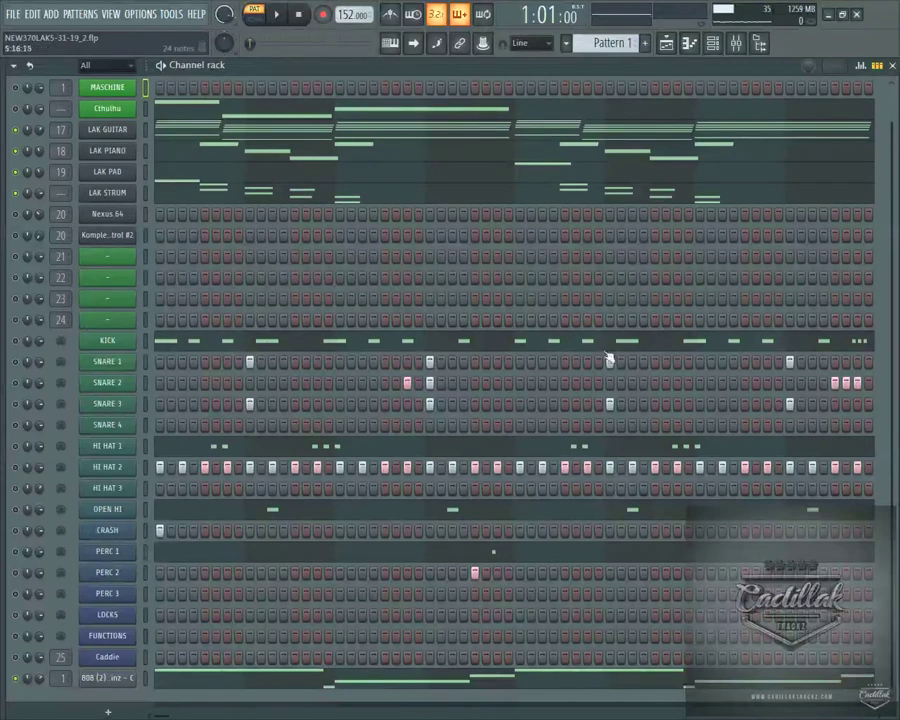
- Unmute all the muted channels in the channel rack except Cthulhu
right_click(17, 347)
right_click(18, 345)
right_click(18, 346)
left_click(27, 349)
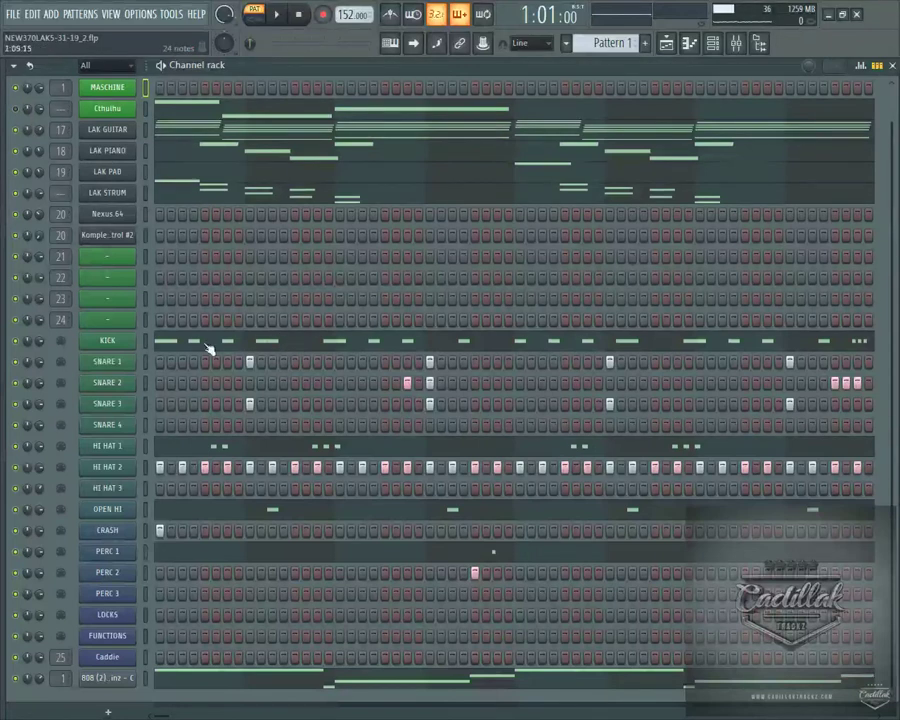
- View the KICK channel's notes in the piano roll, then return to the channel rack
right_click(105, 342)
left_click(152, 341)
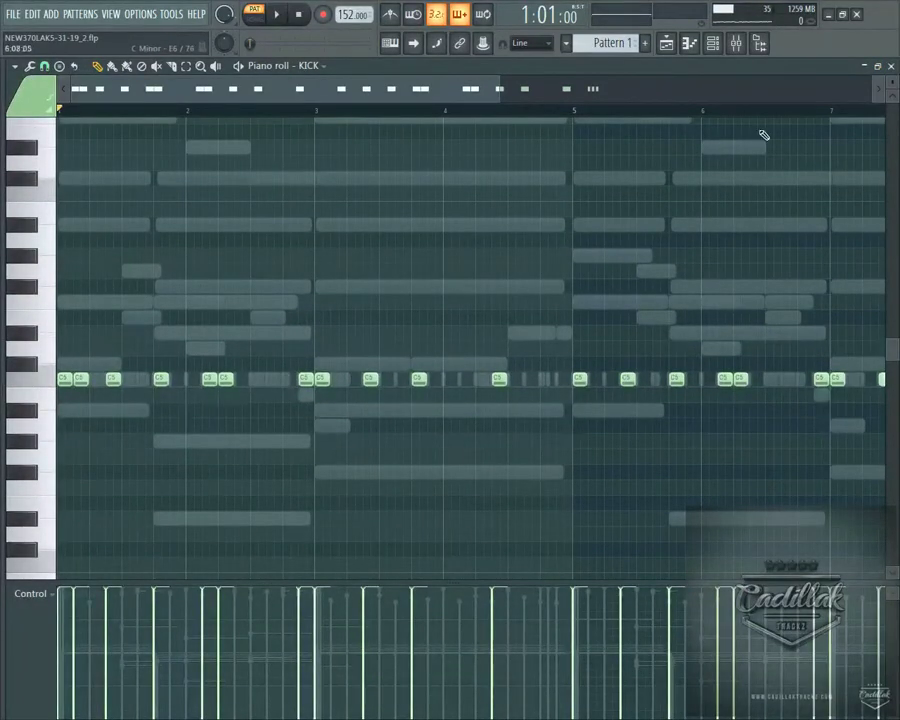
left_click(891, 65)
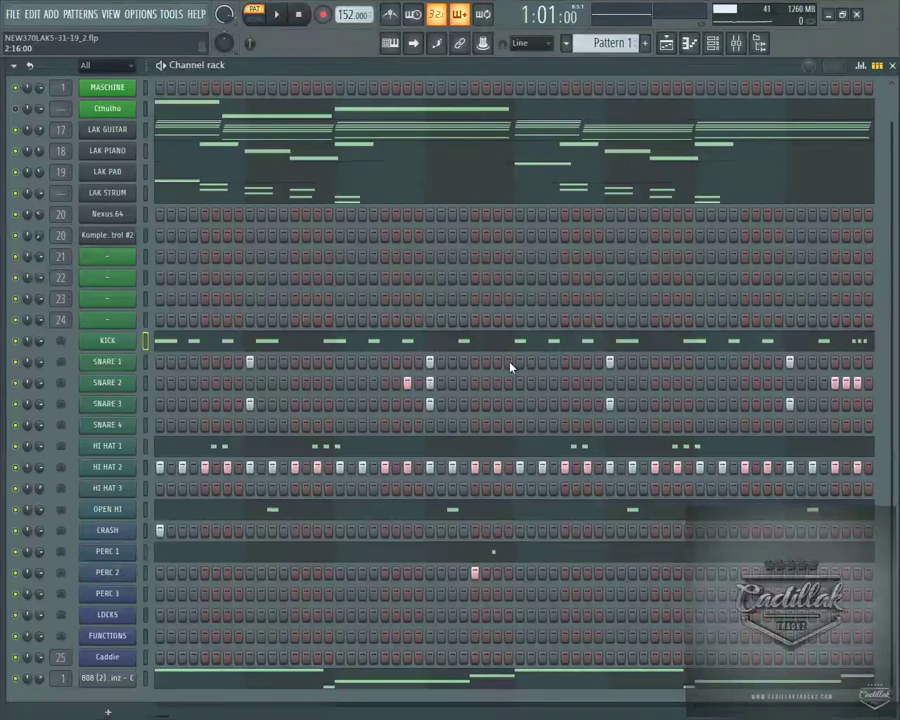
- Select every note in the KICK piano roll and try lowering their velocities, then bring them back up
right_click(132, 342)
left_click(148, 342)
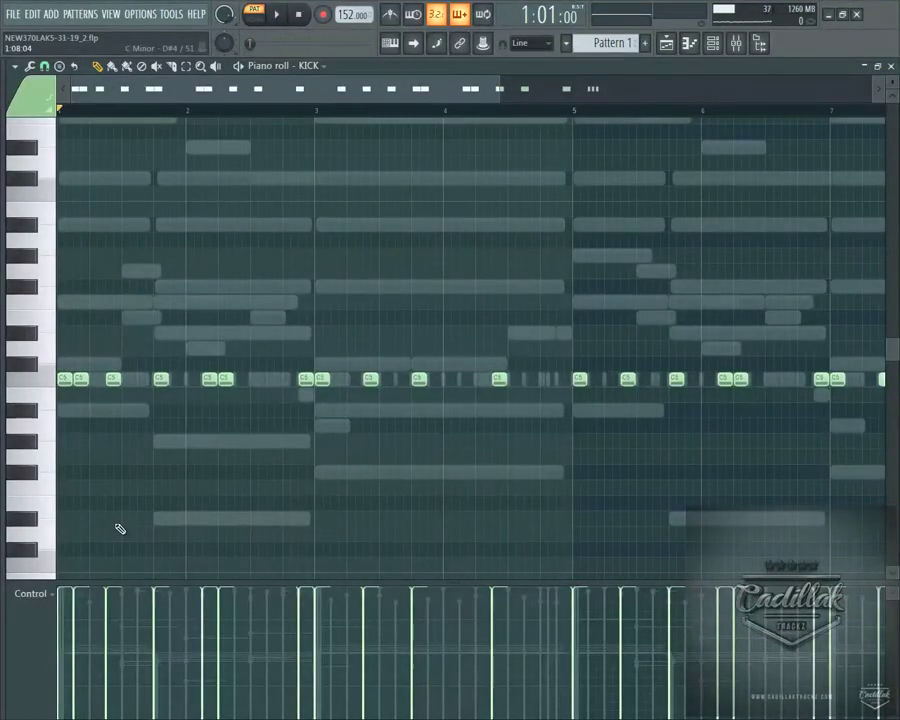
key("ctrl+a")
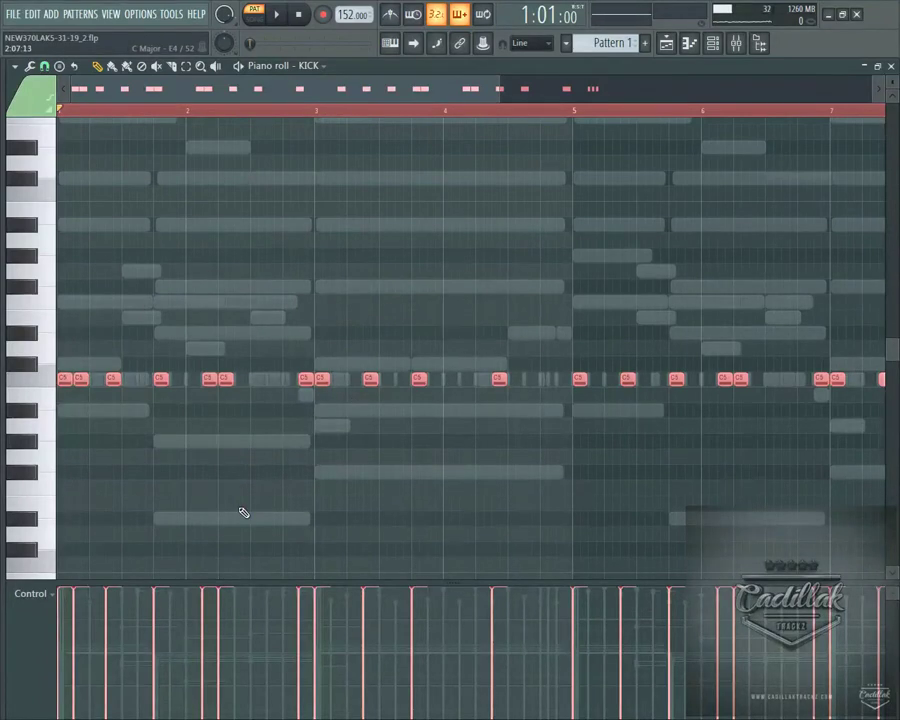
scroll(241, 472, "up", 6)
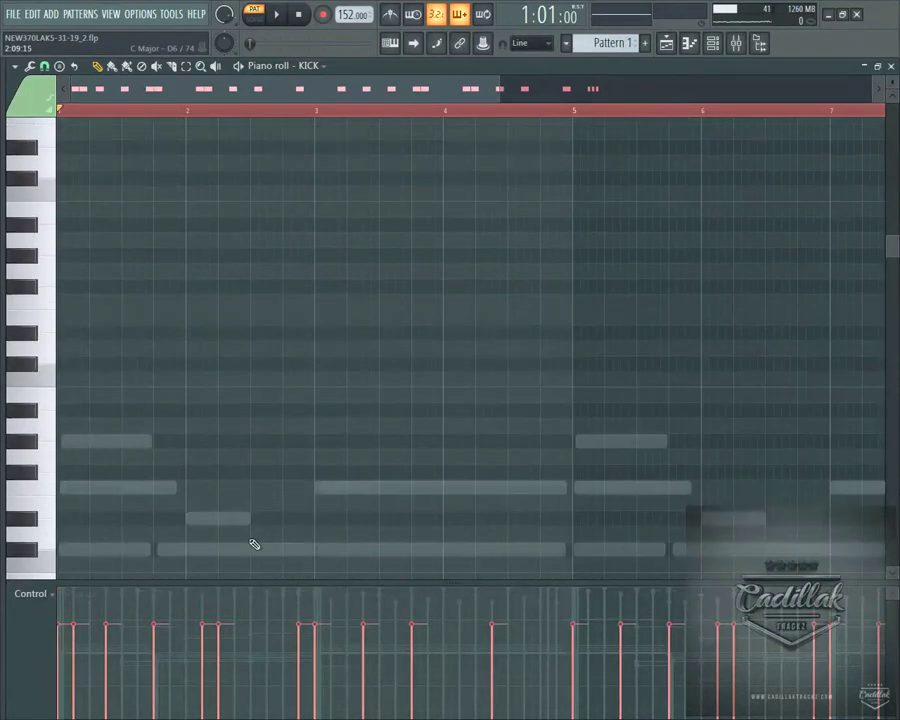
scroll(259, 566, "up", 3)
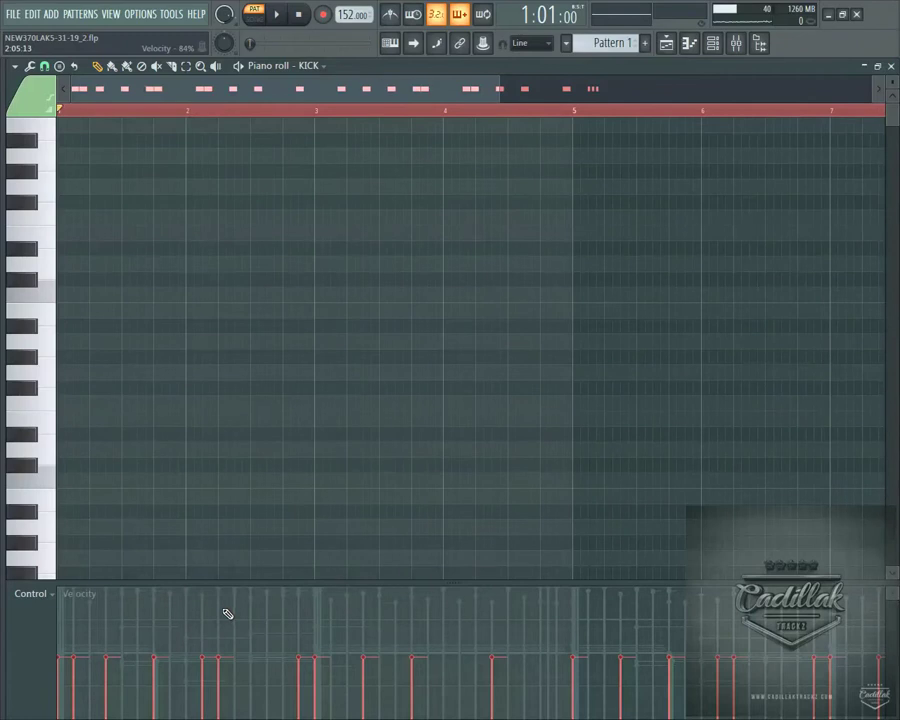
scroll(249, 541, "down", 3)
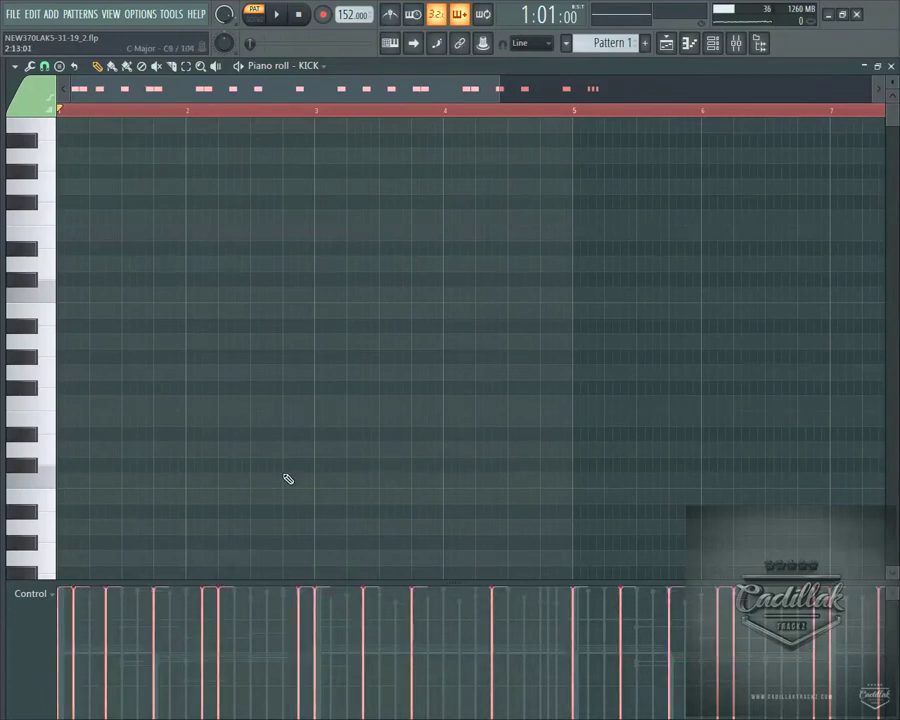
scroll(318, 449, "down", 6)
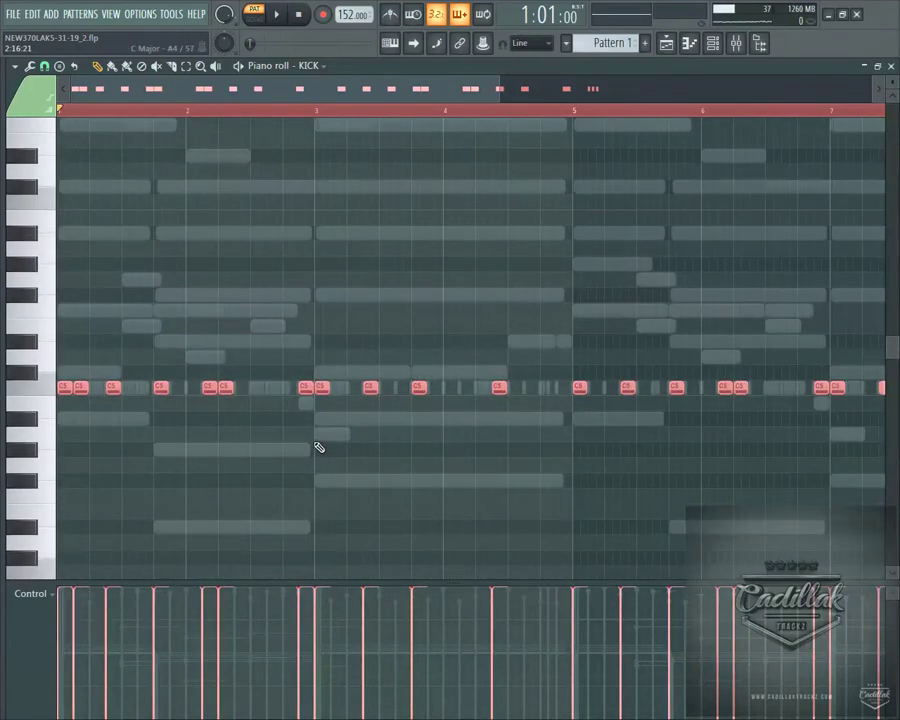
- Select the kick notes in bars 1 to 4, examine the whole eight-bar pattern, and close the piano roll
left_click(578, 111)
left_click_drag(578, 112, 55, 123)
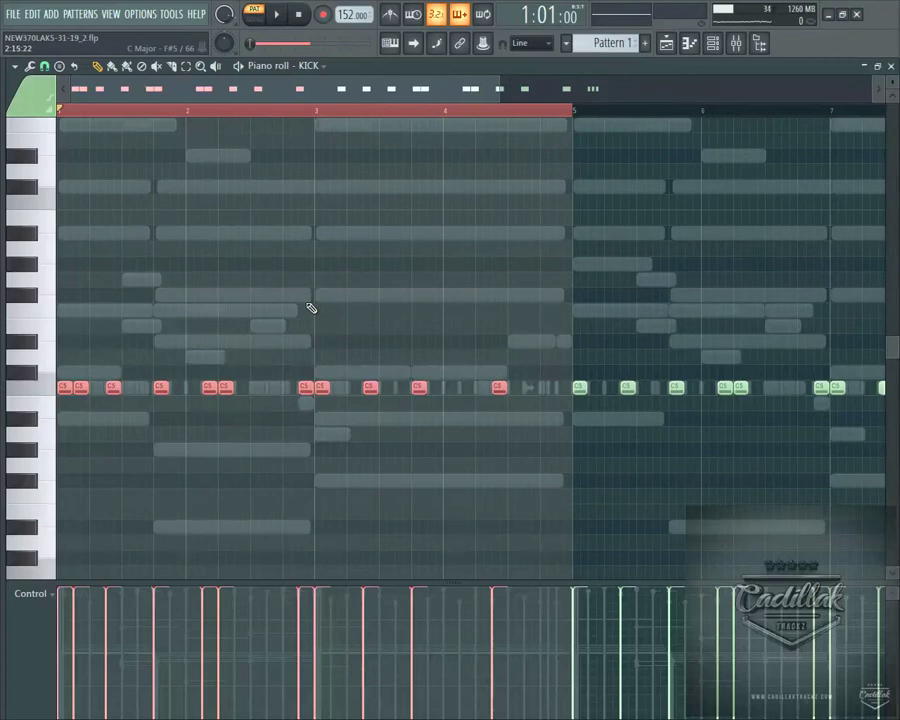
scroll(577, 112, "down", 4)
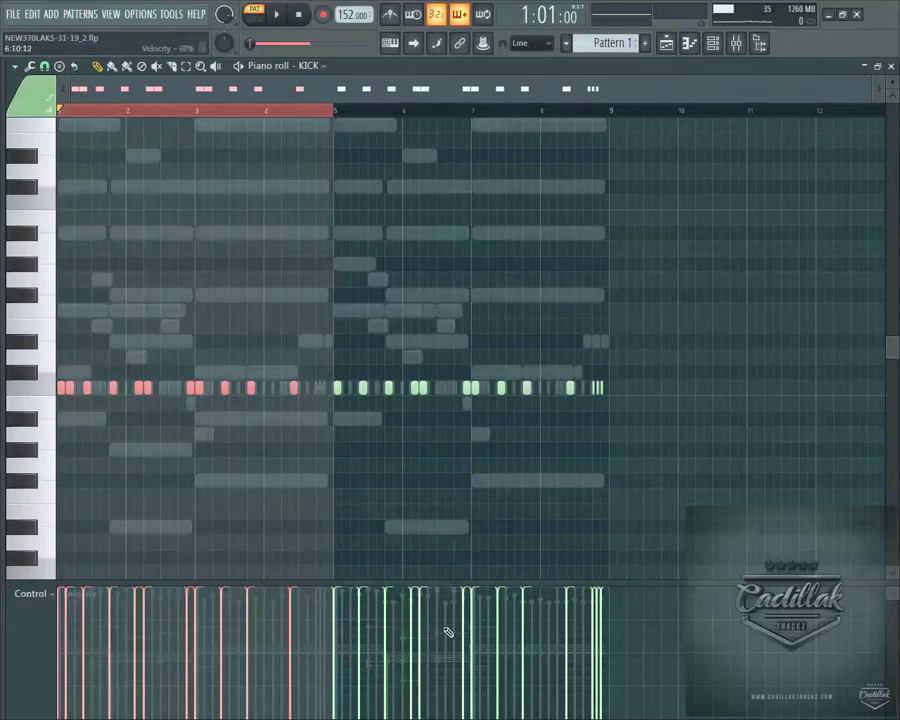
left_click(892, 65)
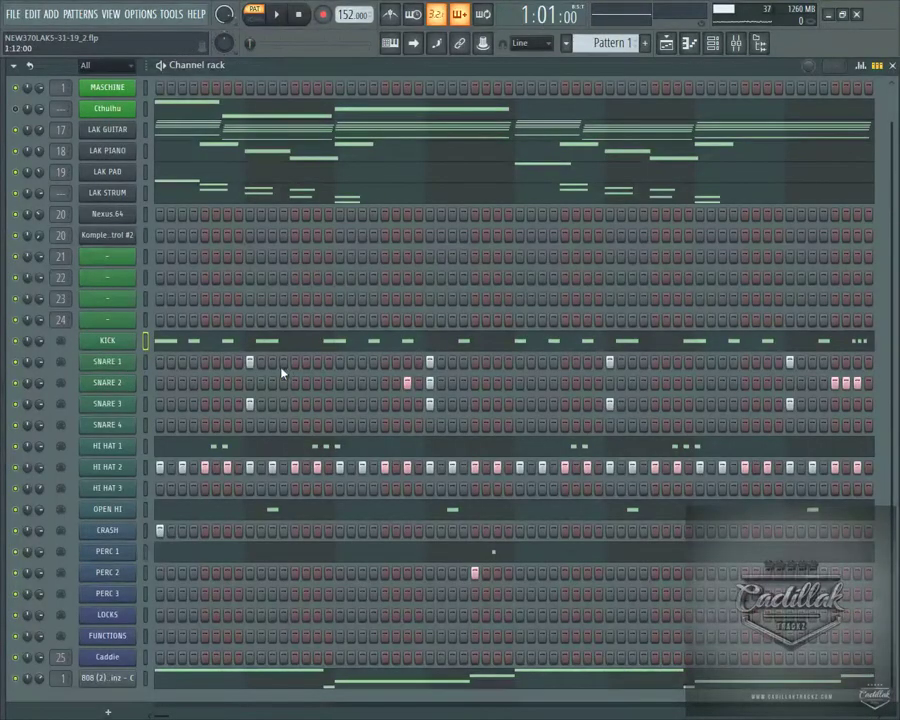
- View the SNARE 1 channel's notes in the piano roll, then return to the channel rack
left_click(610, 403)
left_click(790, 403)
right_click(107, 361)
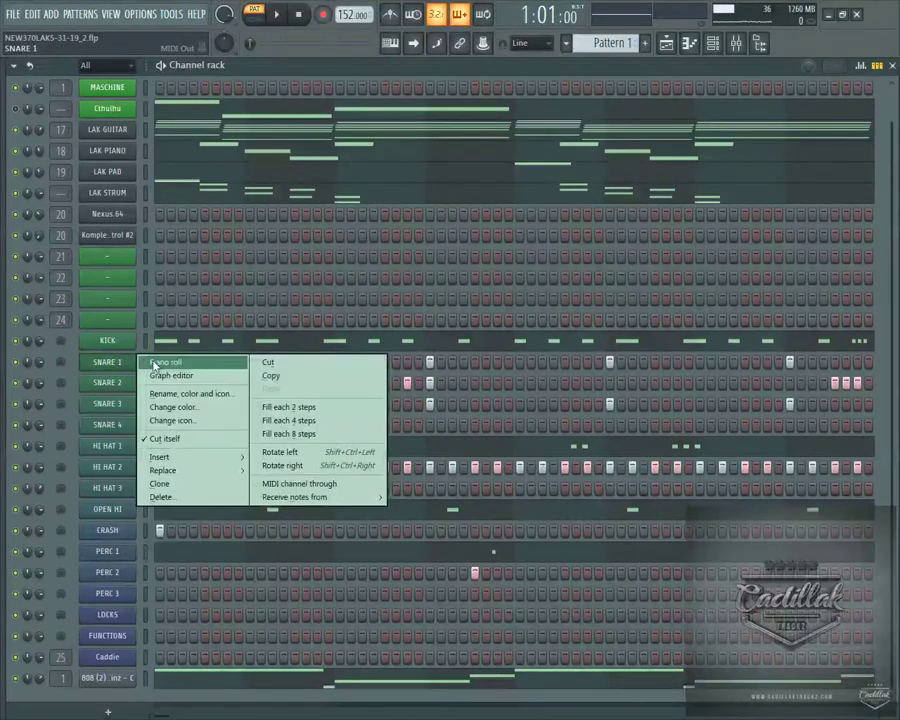
left_click(200, 362)
left_click(200, 436)
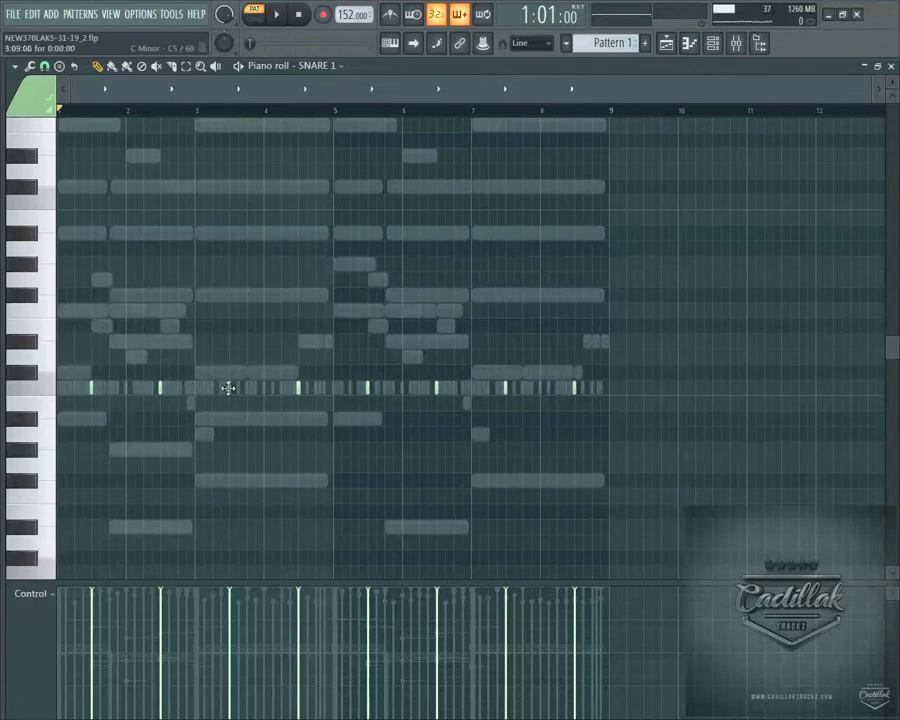
left_click(890, 66)
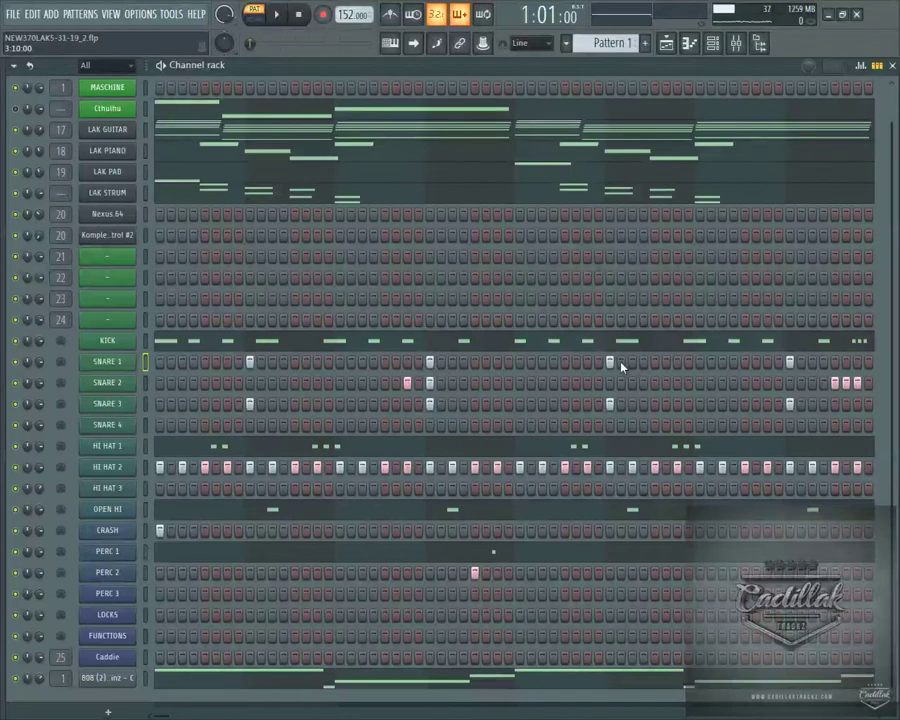
- Select all SNARE 1 notes in the piano roll, examine the length of a single note up close, and close it
right_click(120, 361)
left_click(158, 364)
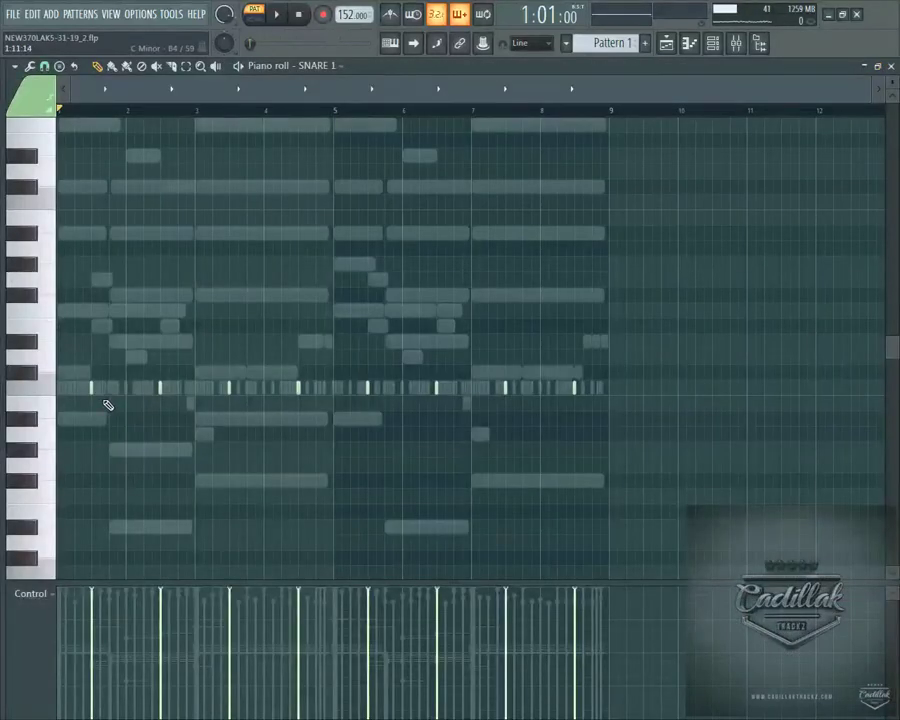
key("ctrl+a")
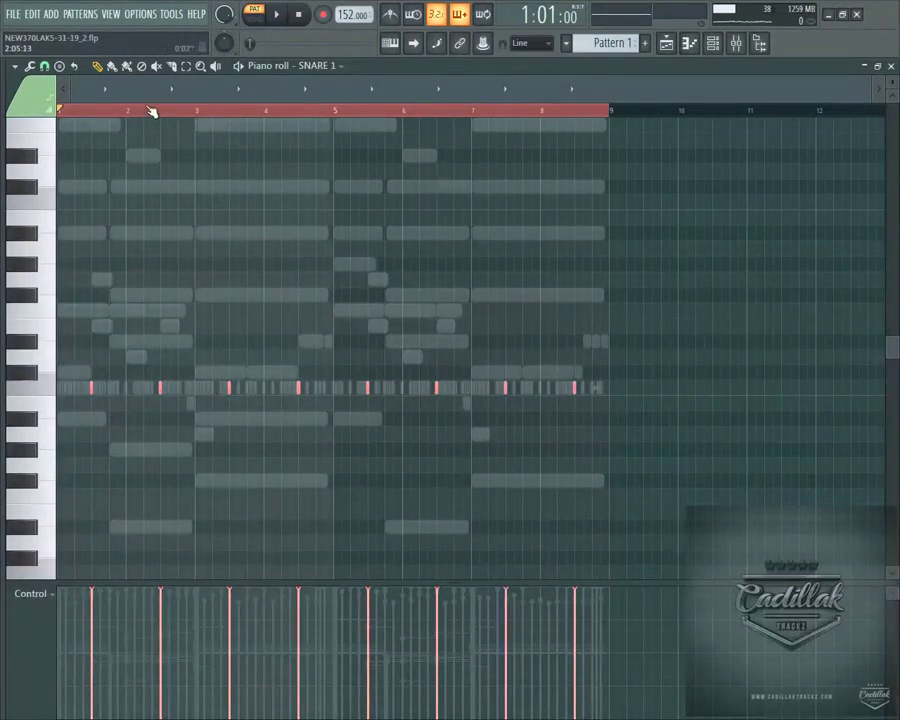
scroll(151, 112, "up", 2)
scroll(151, 115, "up", 3)
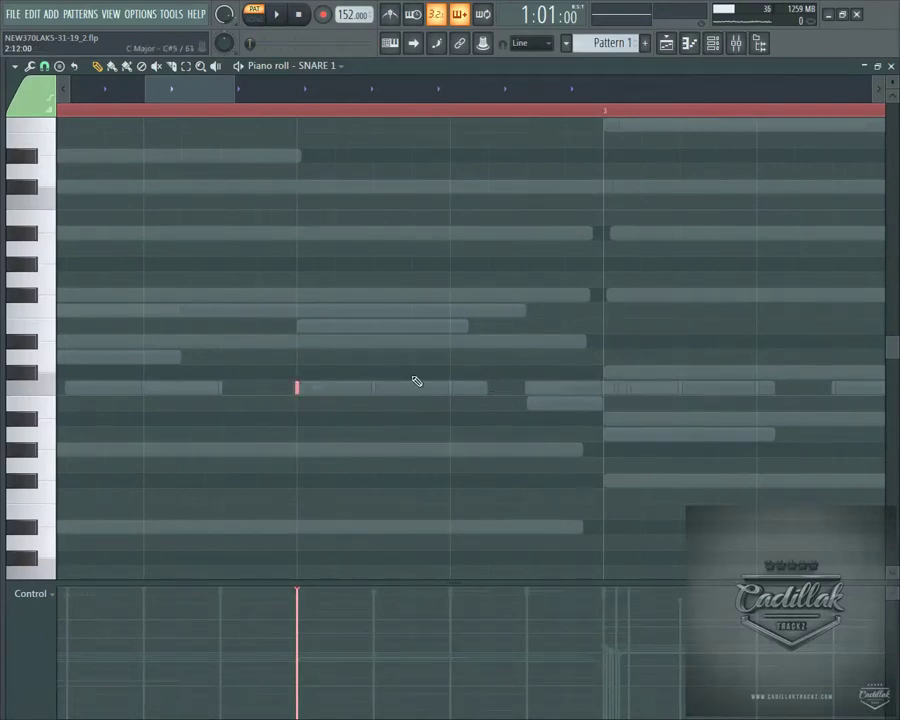
left_click(891, 66)
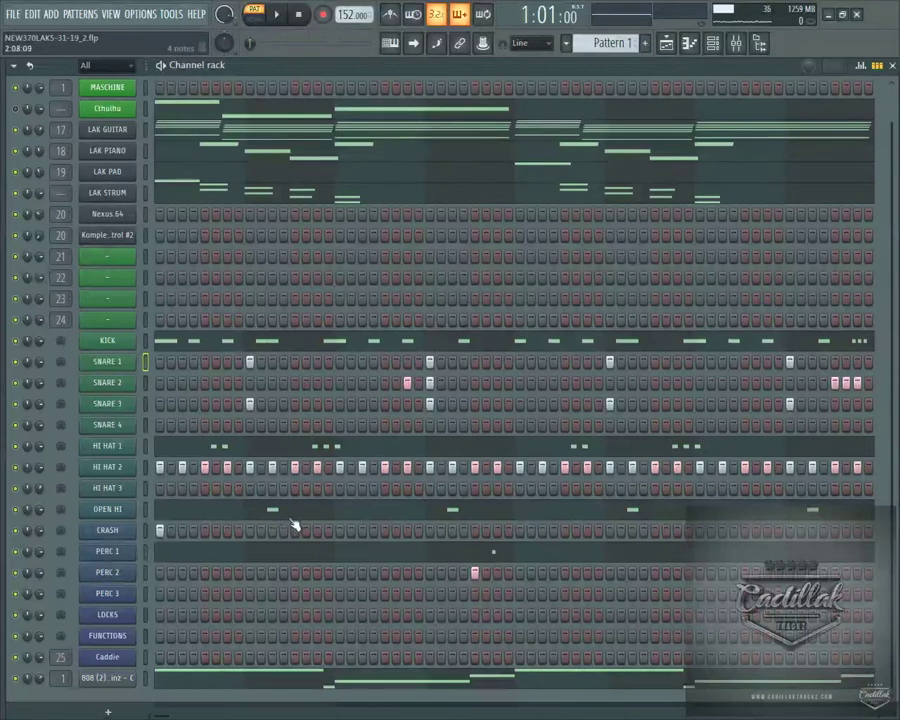
- Examine the length of the first OPEN HI note in the piano roll, then return to the channel rack
right_click(128, 509)
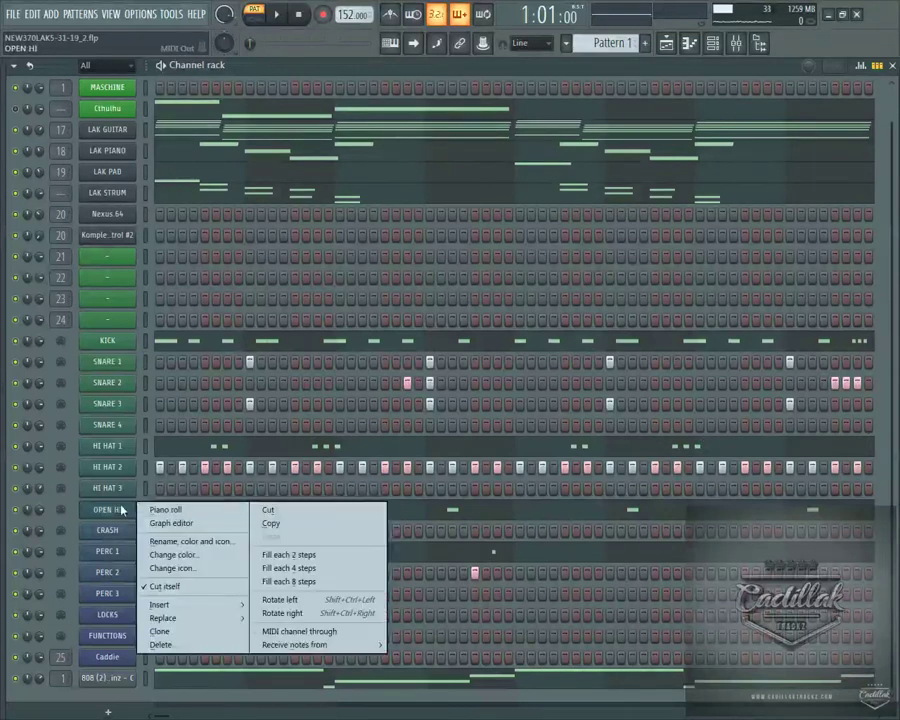
left_click(165, 511)
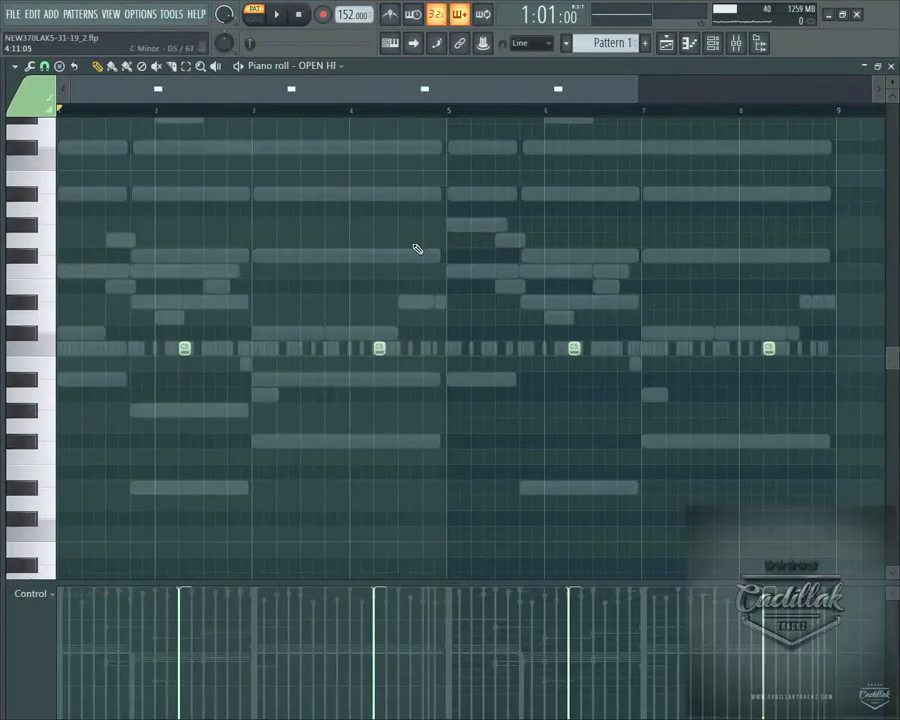
scroll(367, 189, "up", 5)
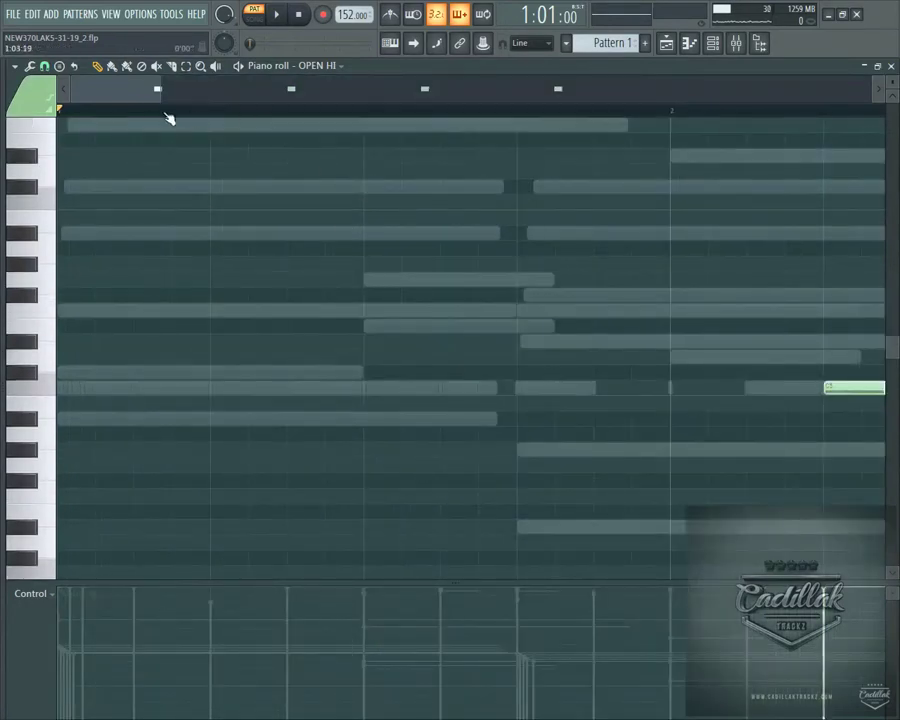
left_click_drag(138, 97, 226, 94)
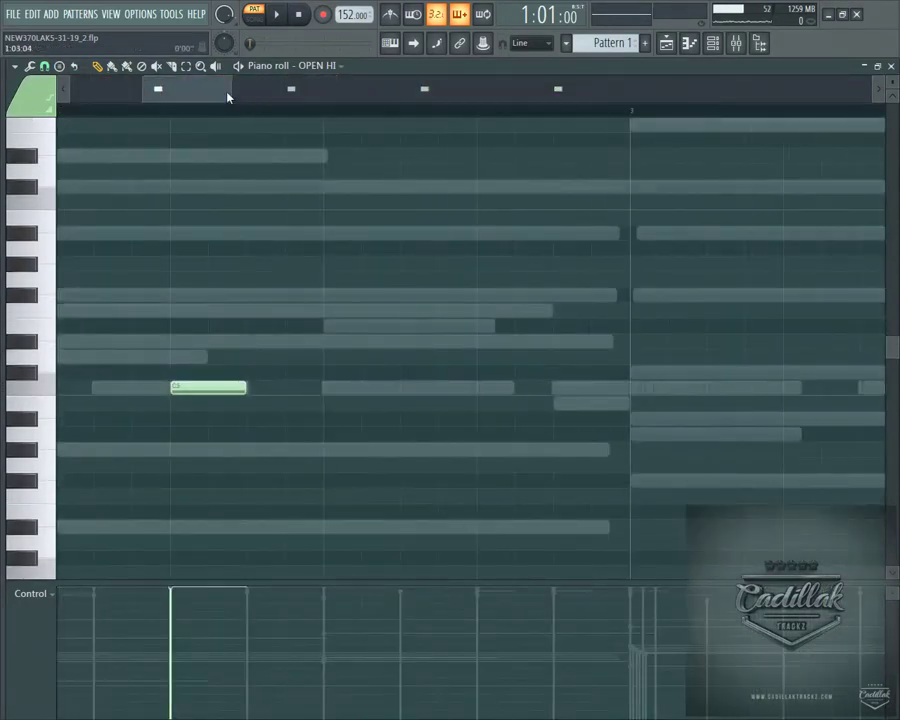
scroll(326, 236, "down", 4)
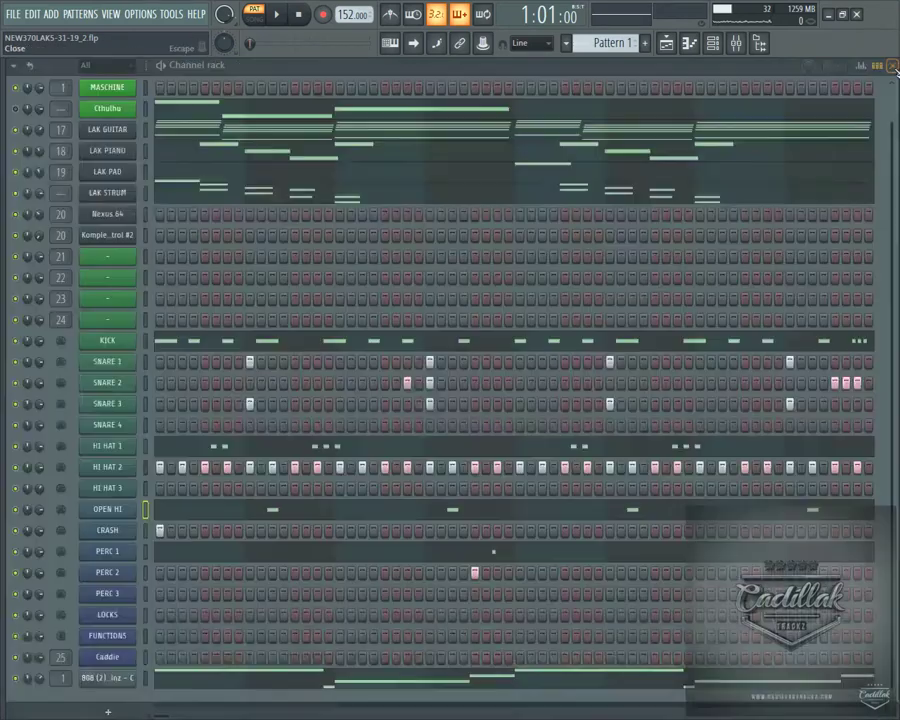
left_click(891, 65)
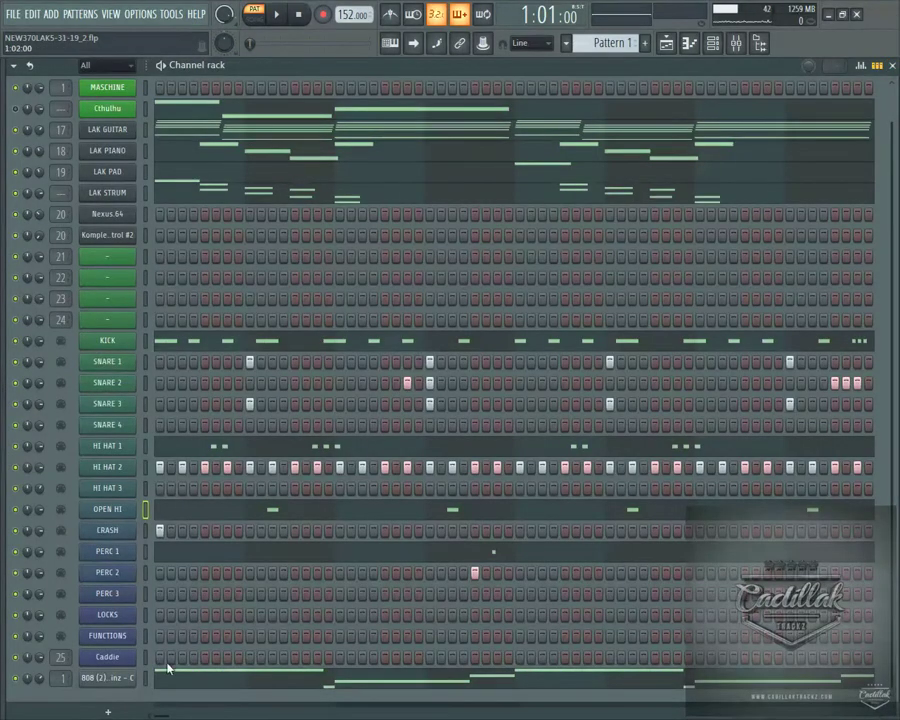
- Inspect the pattern commands available for Pattern 1
scroll(245, 548, "up", 1)
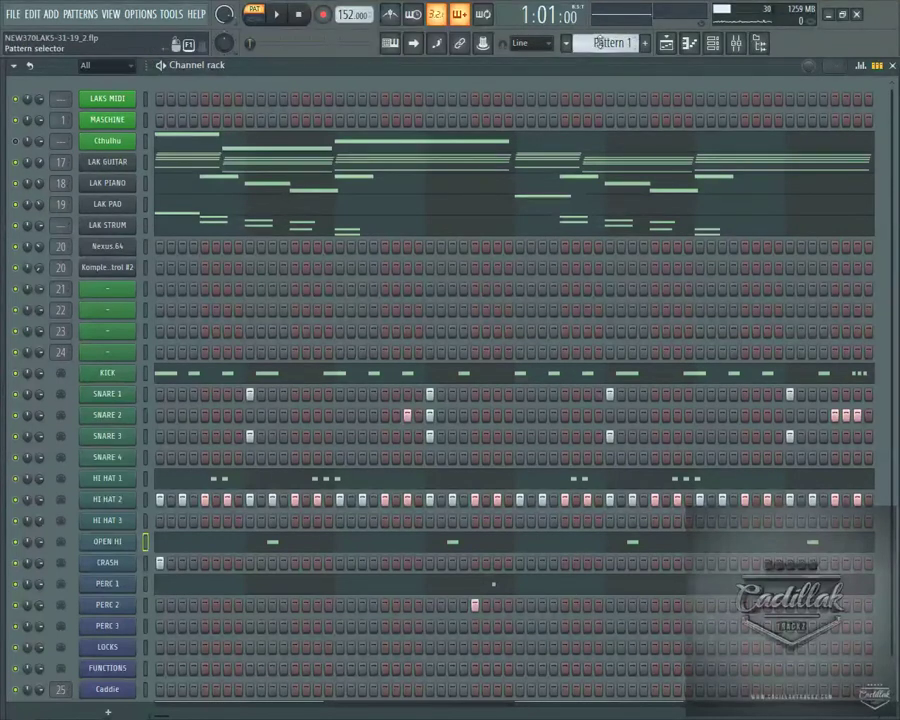
left_click(617, 43)
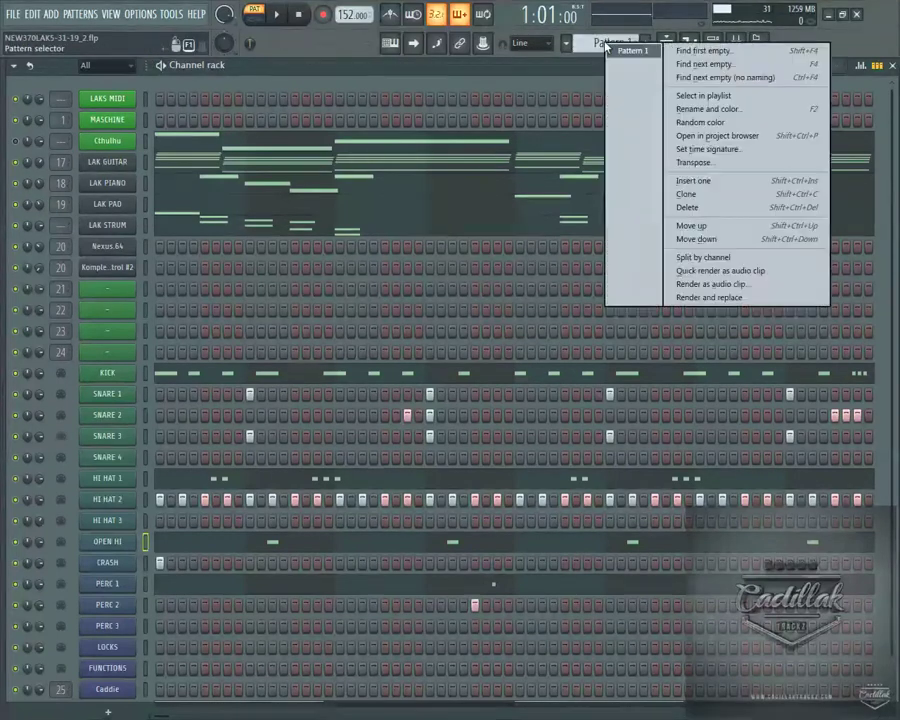
left_click(690, 239)
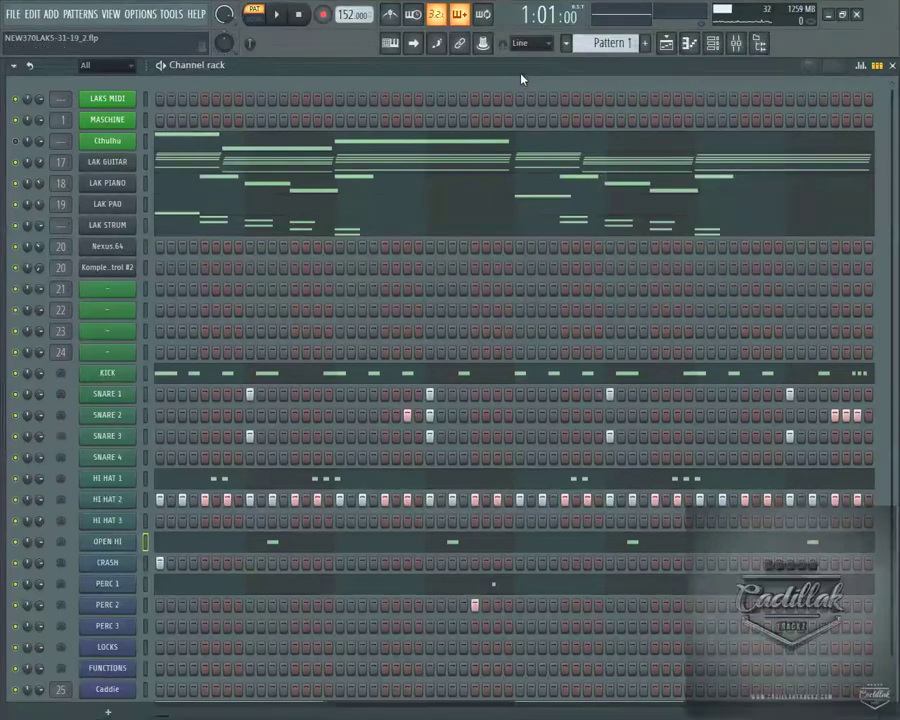
- Open the playlist and place Pattern 1 clips on Tracks 3, 4, 6, 9, 11 and 14
left_click(668, 45)
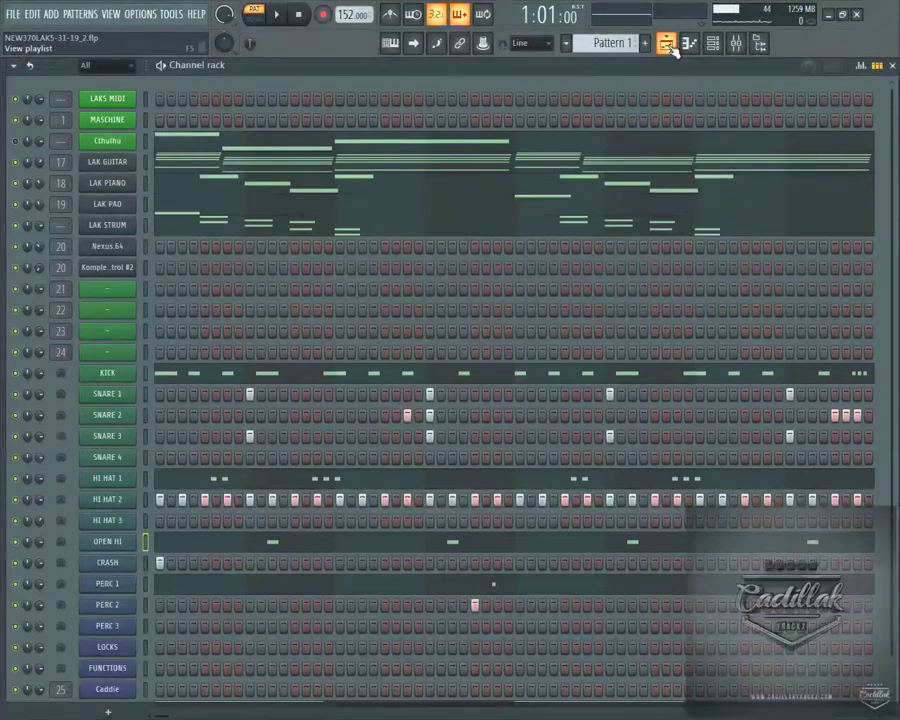
left_click(675, 50)
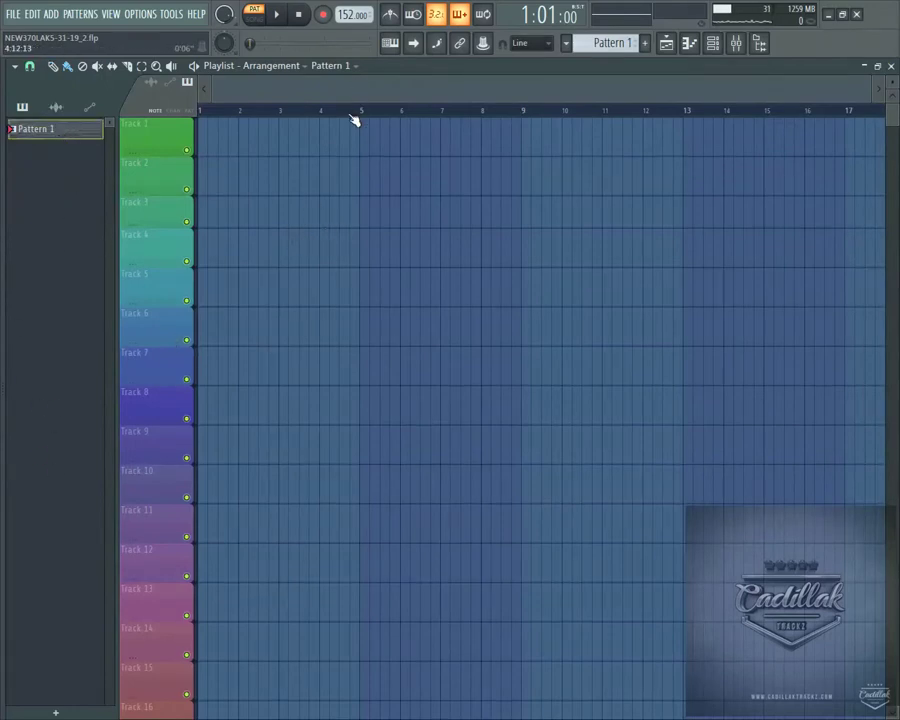
left_click(293, 208)
left_click(300, 320)
left_click(425, 440)
left_click(446, 248)
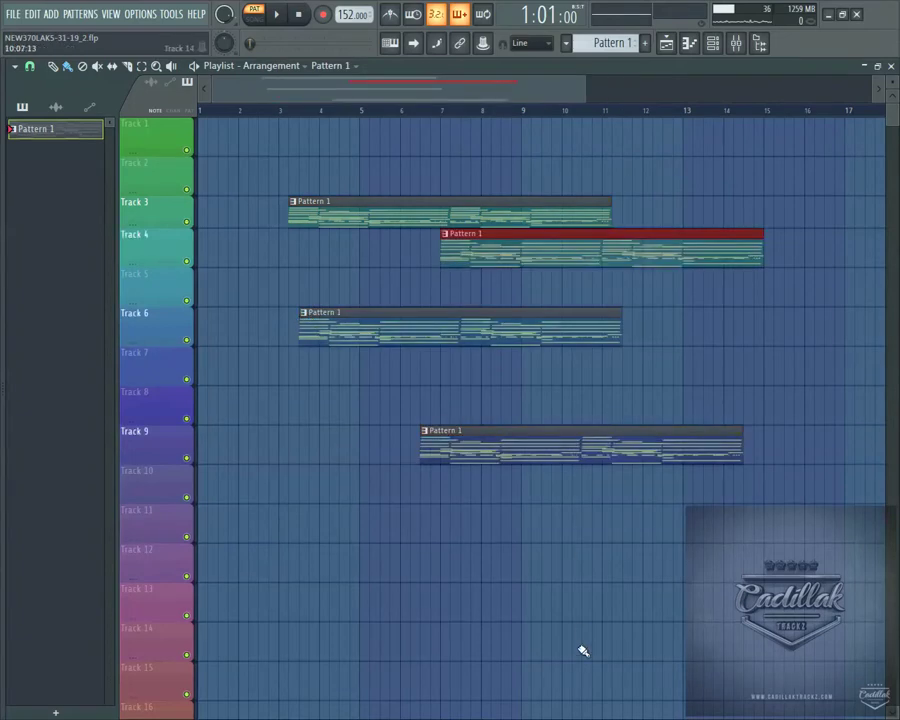
left_click(585, 634)
left_click(355, 518)
- Delete all the Pattern 1 clips from the playlist
right_click(500, 215)
right_click(500, 250)
right_click(520, 328)
right_click(560, 445)
right_click(600, 520)
right_click(630, 640)
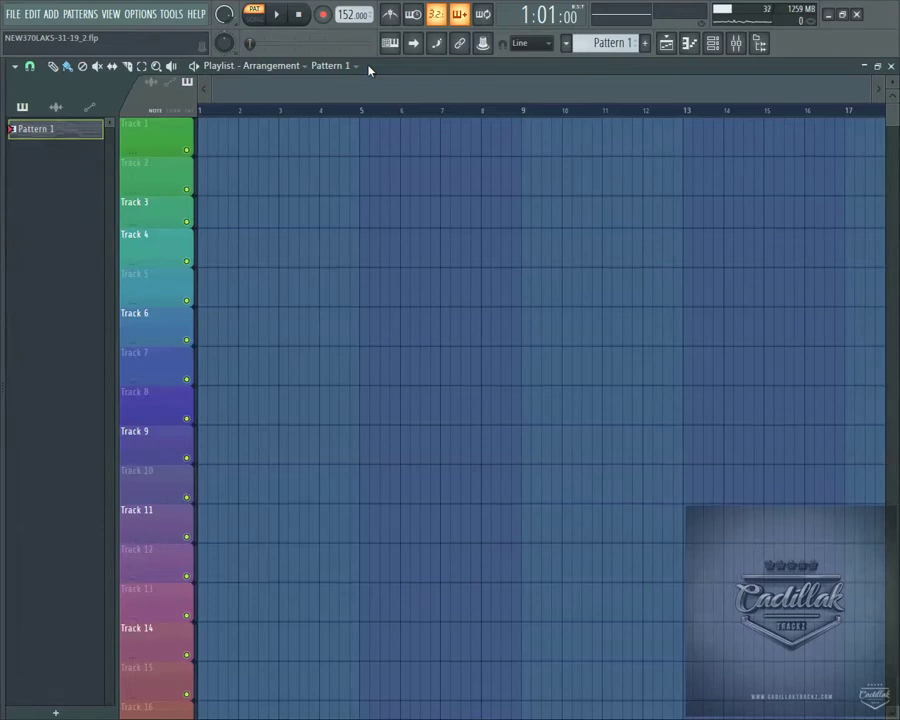
- Try placing a Pattern 1 clip on Track 8, undo it, and close the playlist
left_click(290, 405)
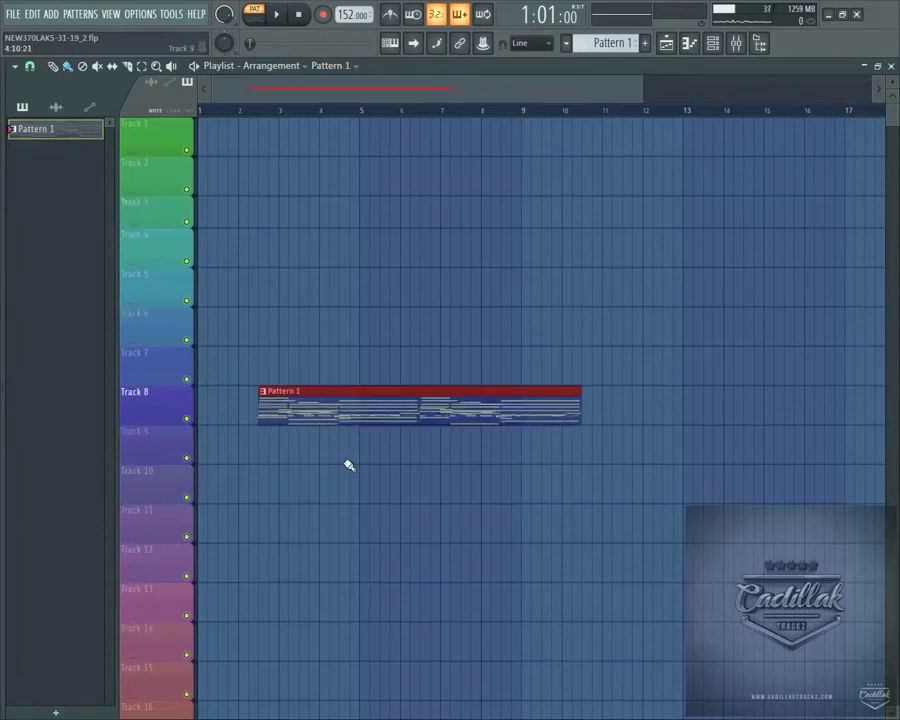
key("ctrl+alt+z")
key("ctrl+alt+z")
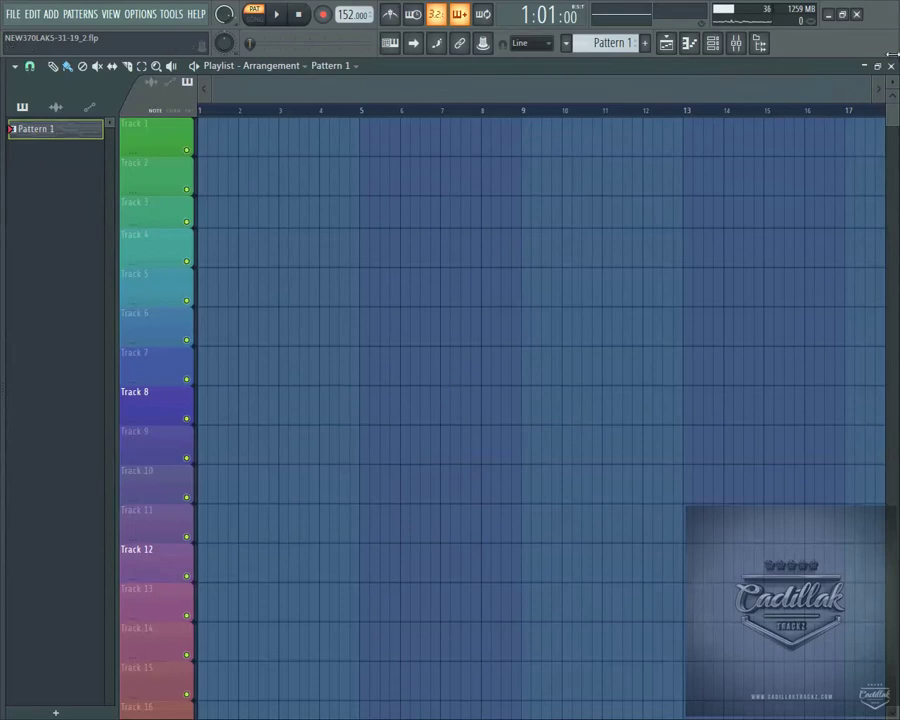
left_click(891, 67)
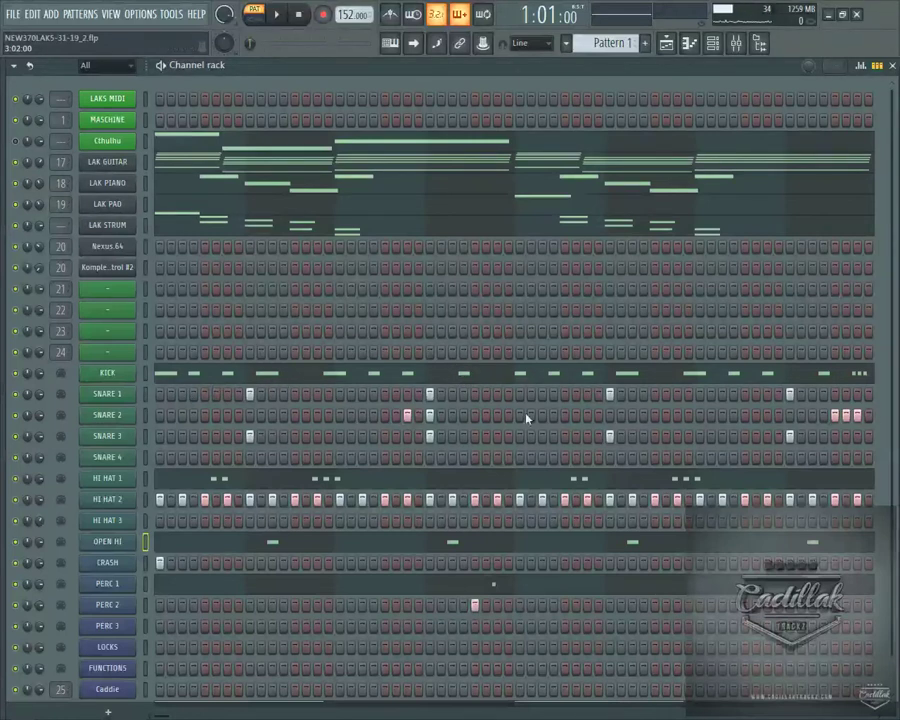
scroll(513, 417, "down", 1)
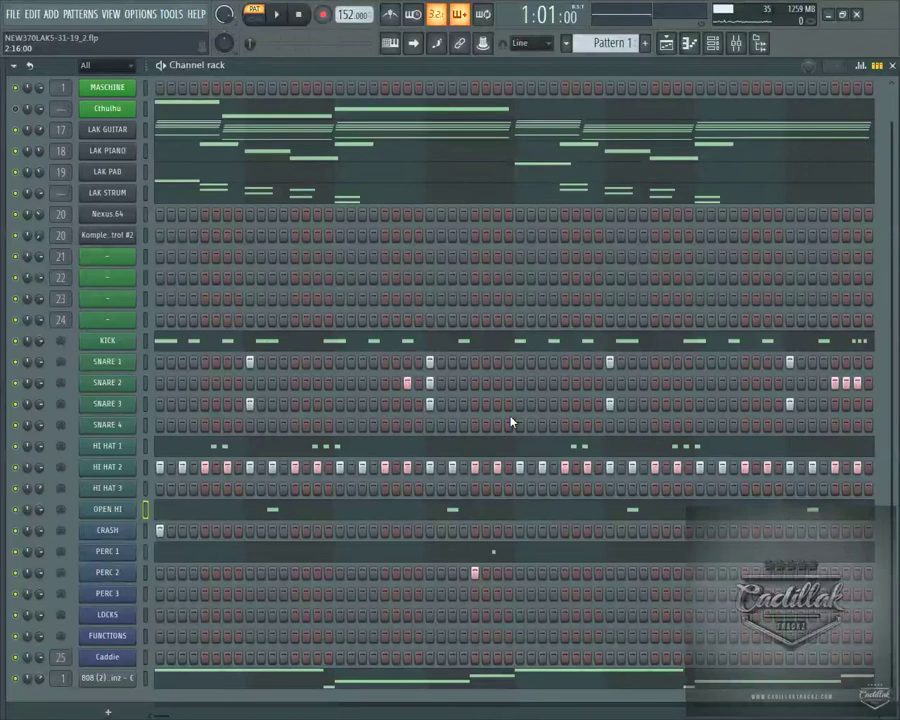
left_click(655, 468)
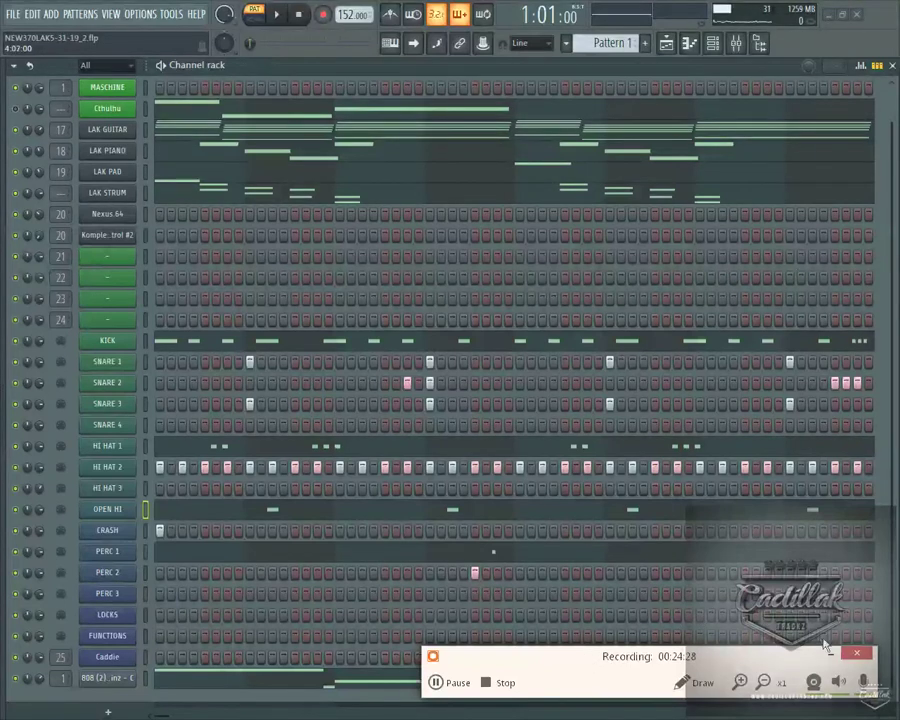
left_click(857, 653)
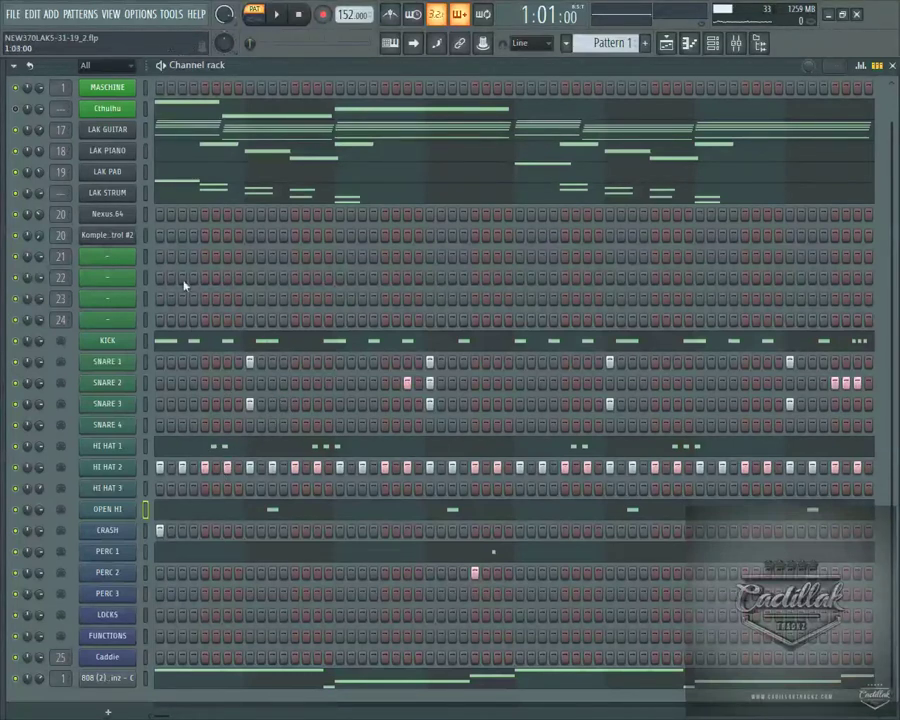
- Open the MASCHINE channel's plugin, reposition its window to view the kit and pattern area, and close it
left_click(125, 87)
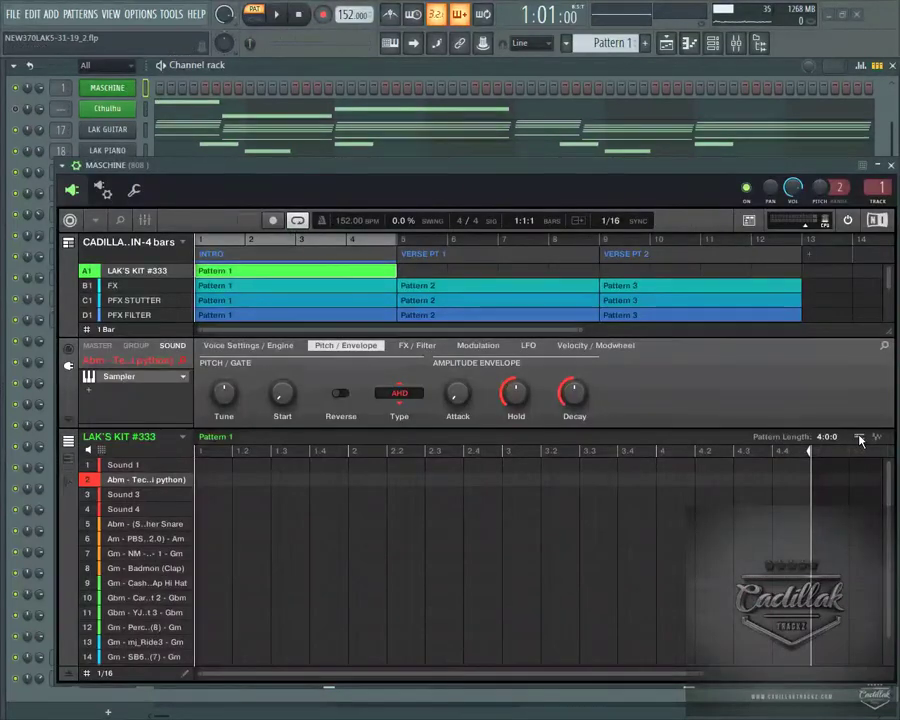
left_click_drag(262, 163, 468, 197)
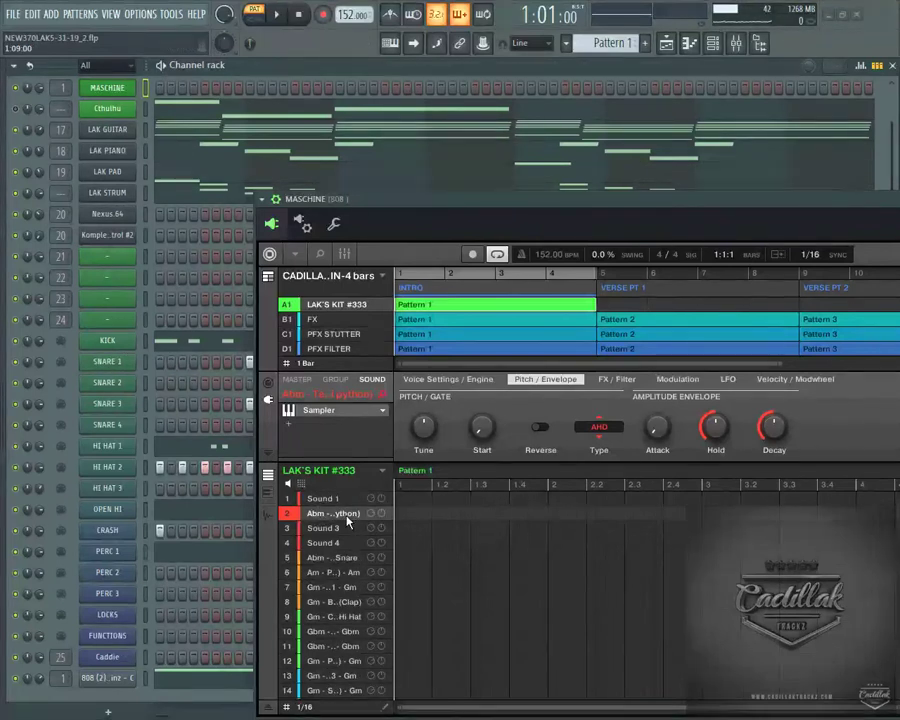
left_click_drag(755, 207, 474, 216)
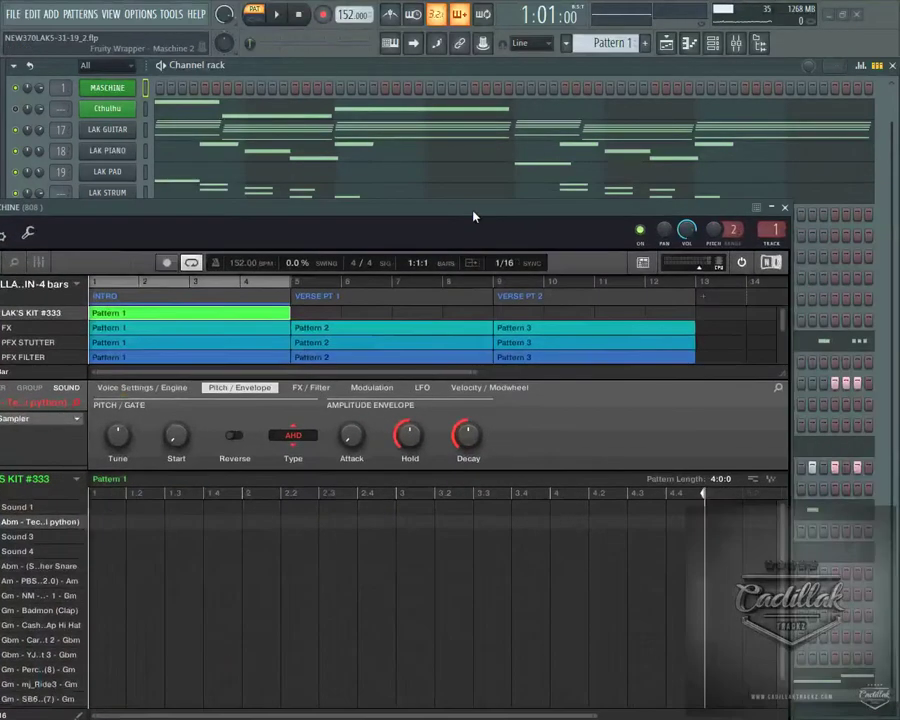
left_click(786, 208)
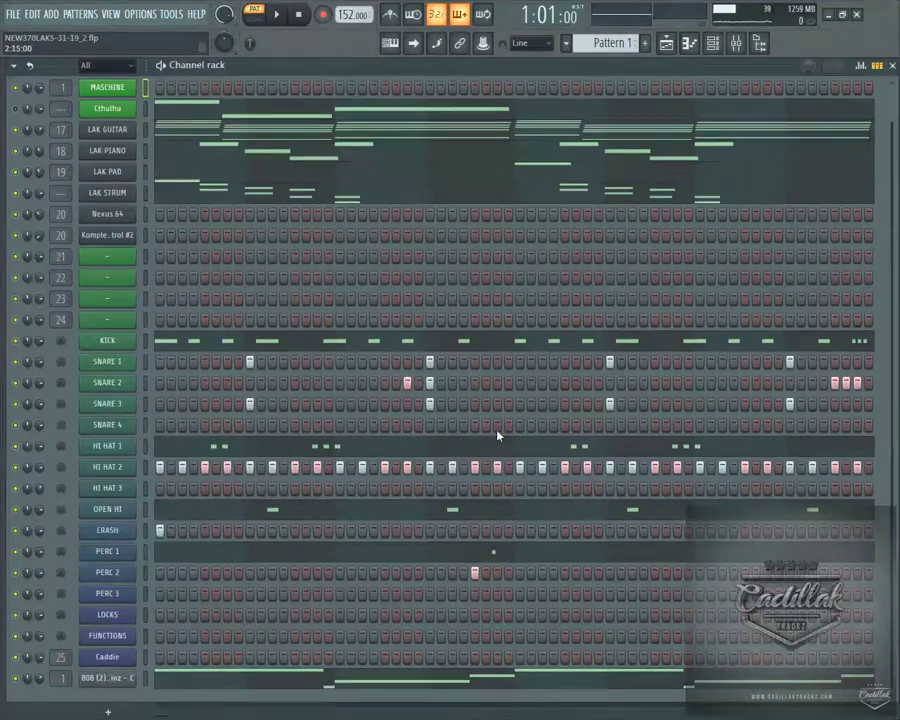
scroll(330, 480, "up", 1)
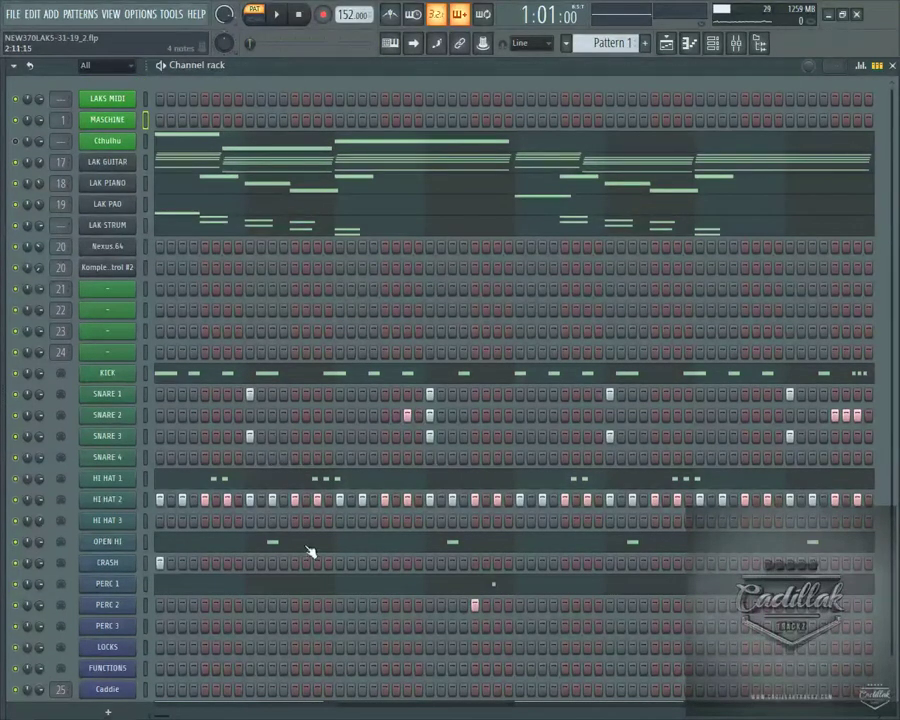
scroll(300, 537, "down", 1)
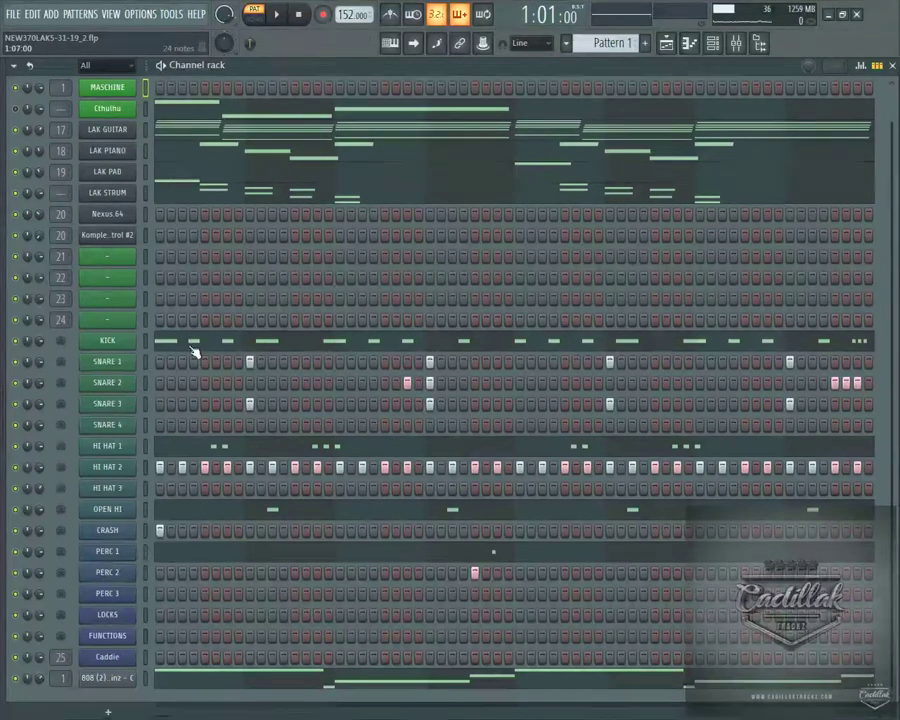
scroll(210, 345, "up", 1)
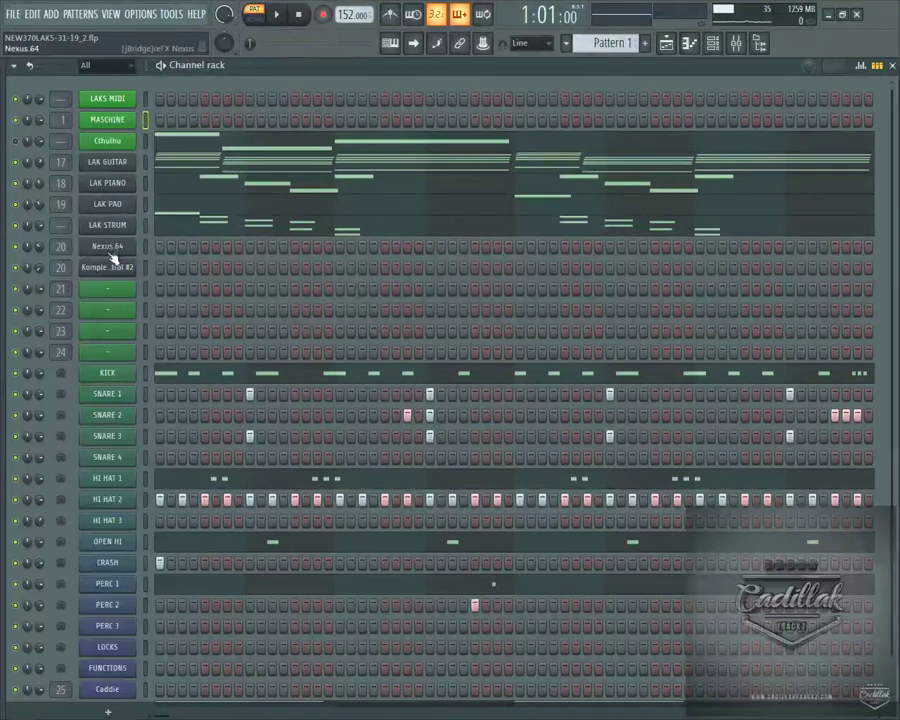
scroll(113, 254, "down", 1)
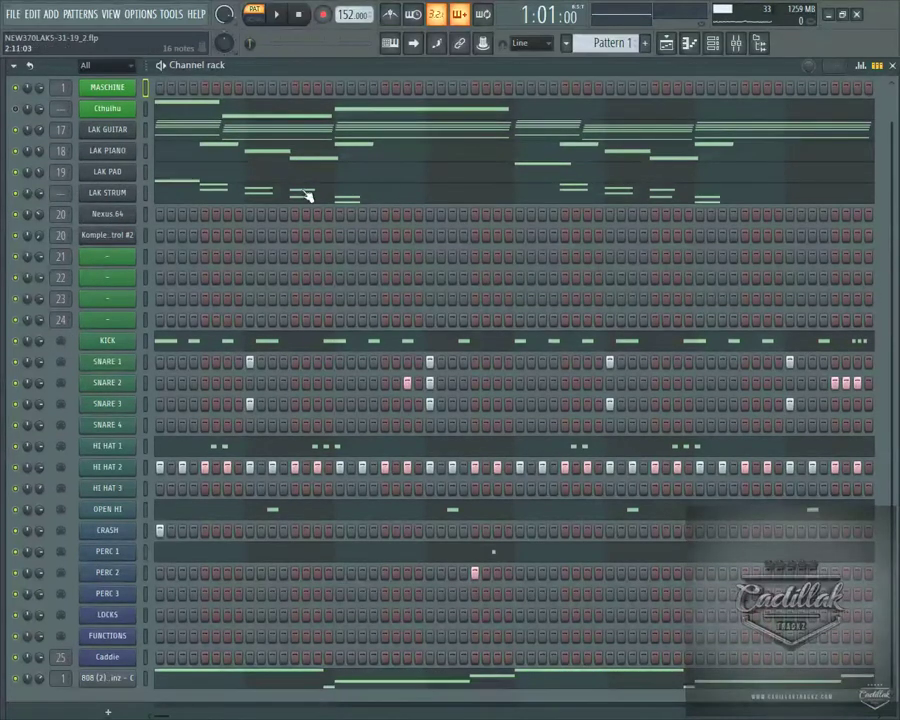
scroll(314, 202, "up", 1)
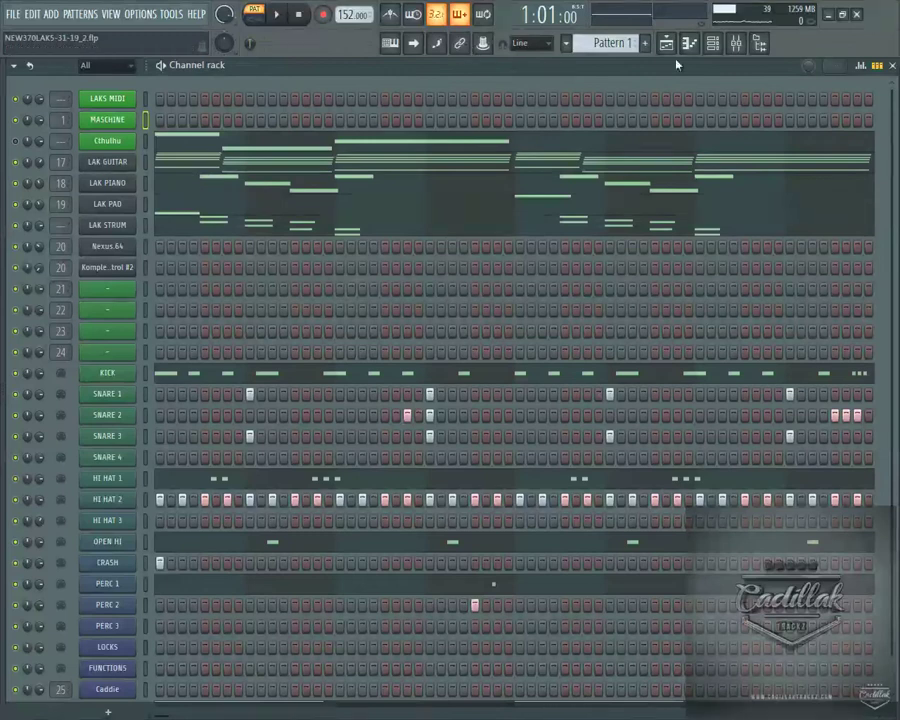
- Inspect the pattern commands for Pattern 1, view the playlist tracks, and return to the channel rack
left_click(612, 43)
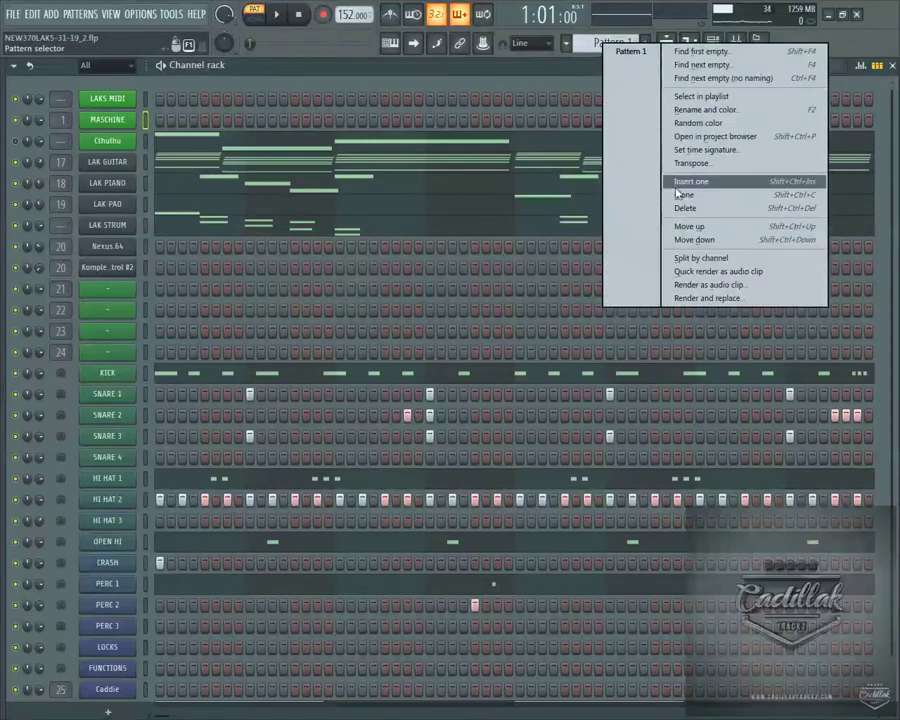
left_click(712, 44)
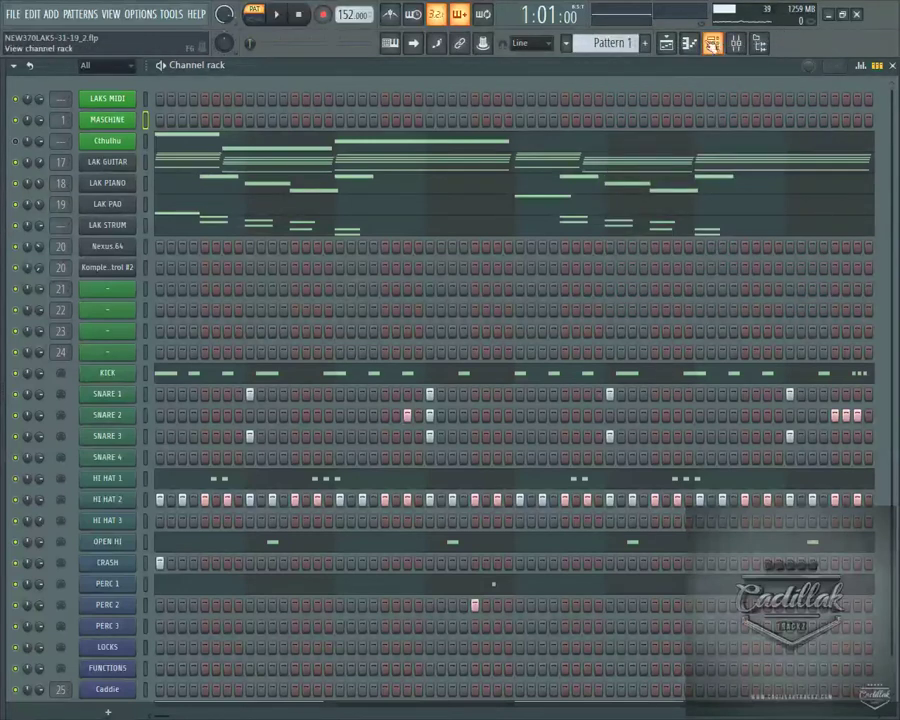
left_click(672, 44)
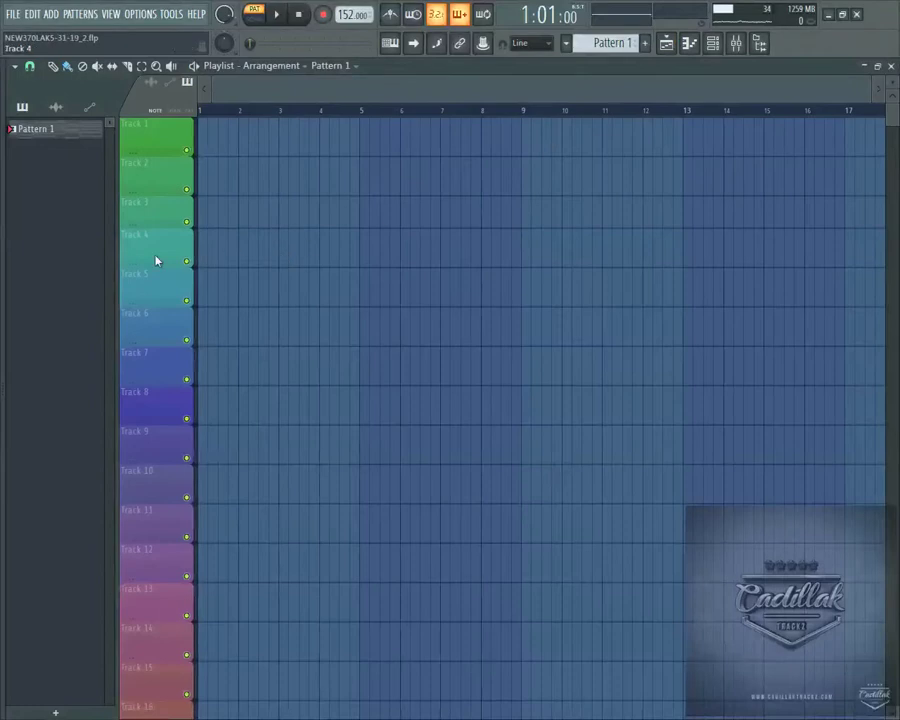
left_click(892, 66)
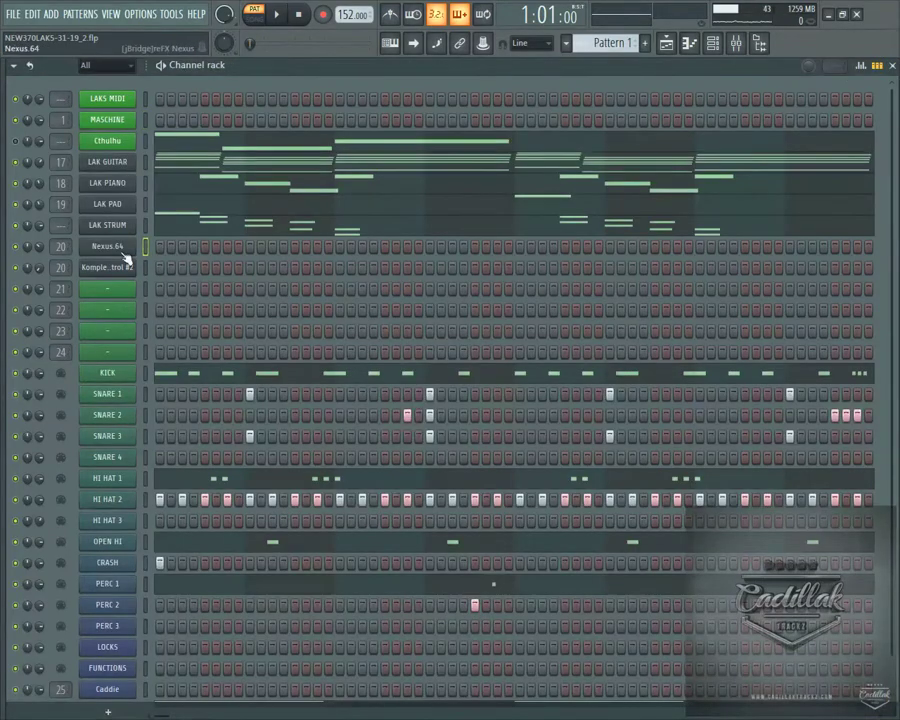
- Open the Nexus.64 channel to view its preset and close the plugin window
left_click(110, 249)
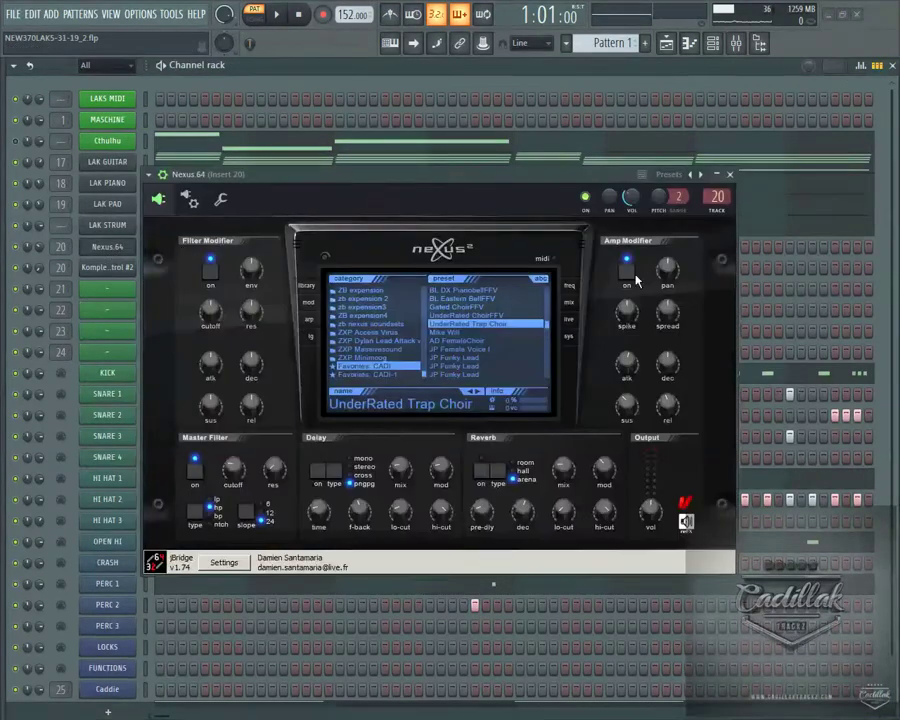
left_click(731, 174)
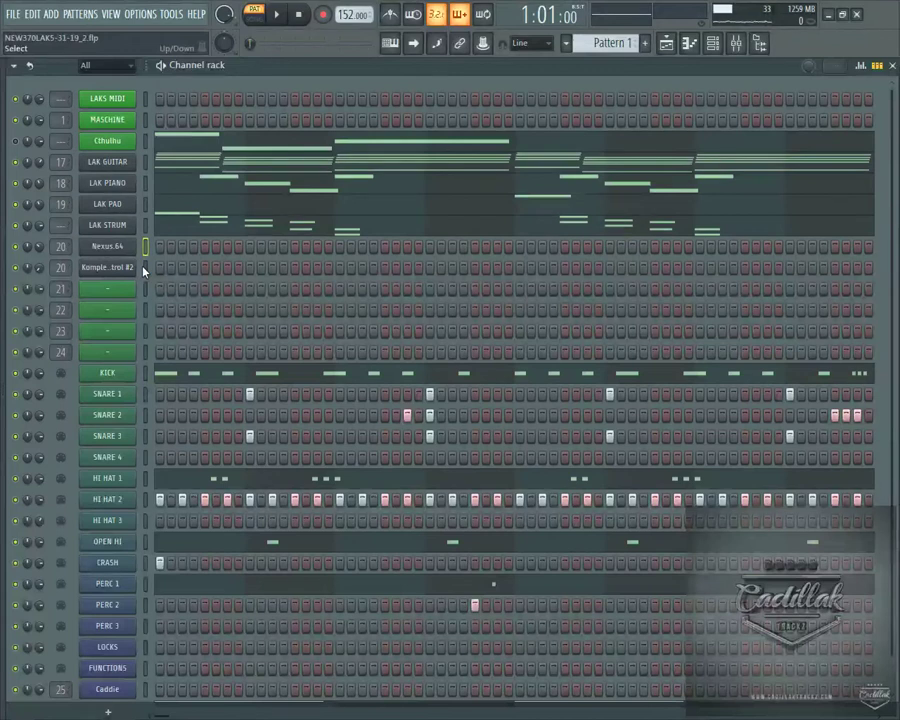
scroll(520, 538, "down", 1)
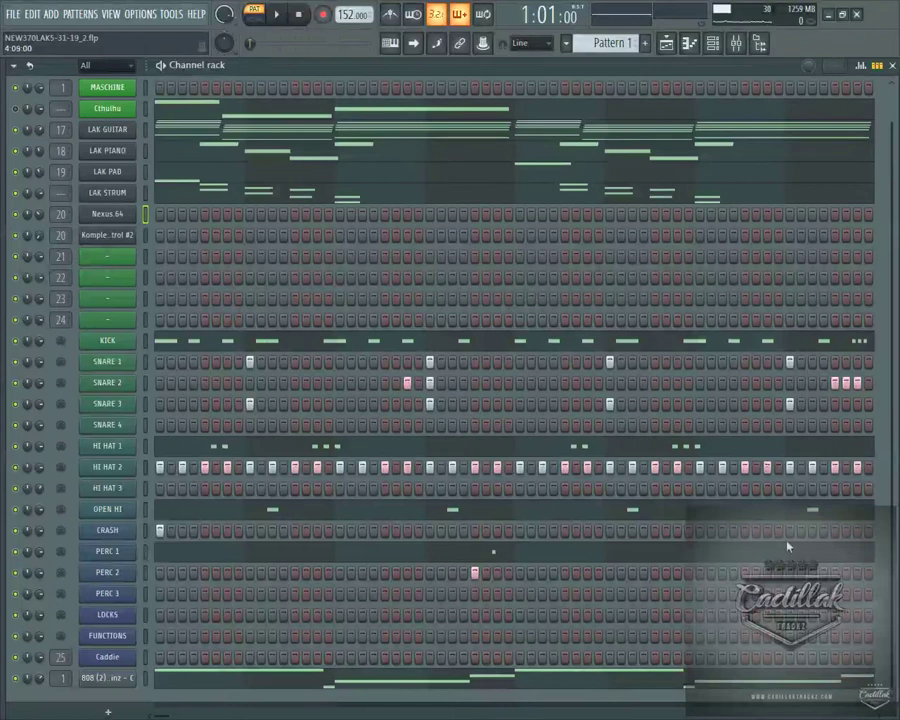
- Place a Pattern 1 clip on Track 7 in the playlist and shorten it to about three quarters of a bar
left_click(668, 44)
left_click(222, 350)
double_click(300, 362)
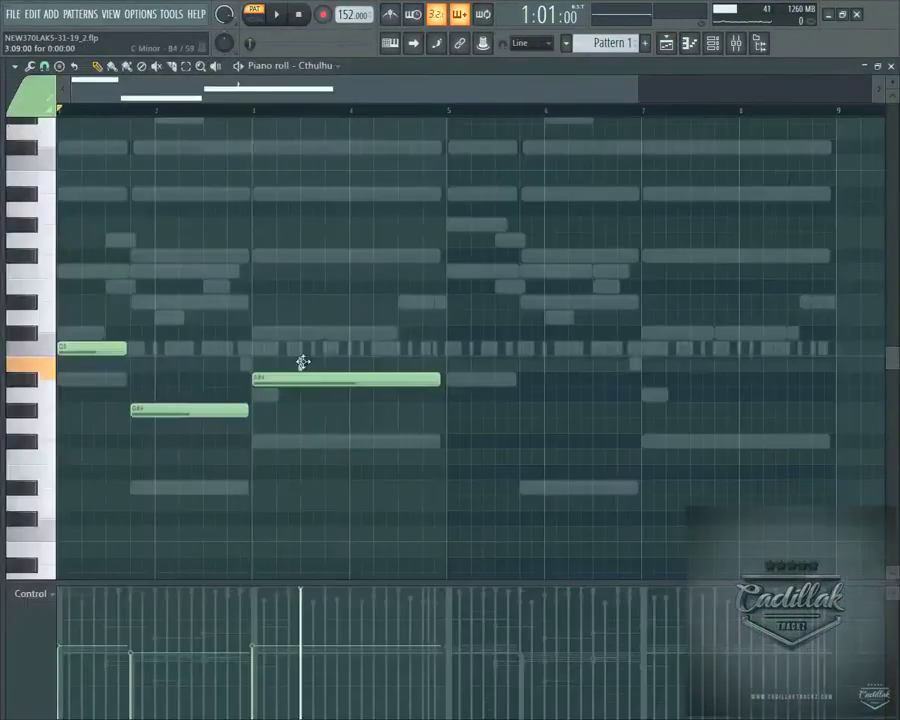
left_click(889, 66)
left_click(668, 44)
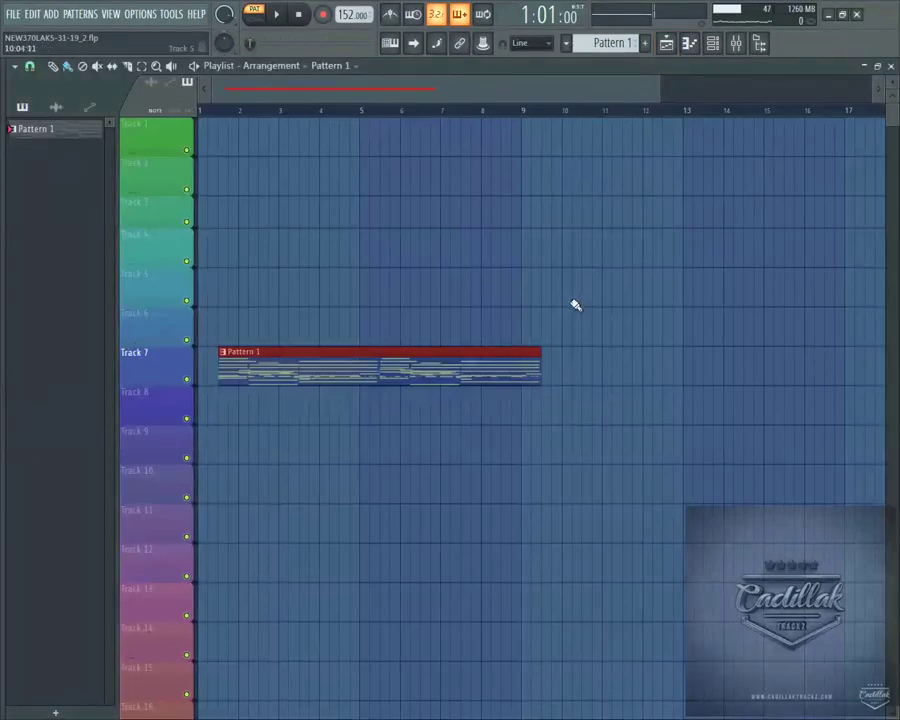
left_click_drag(541, 373, 252, 375)
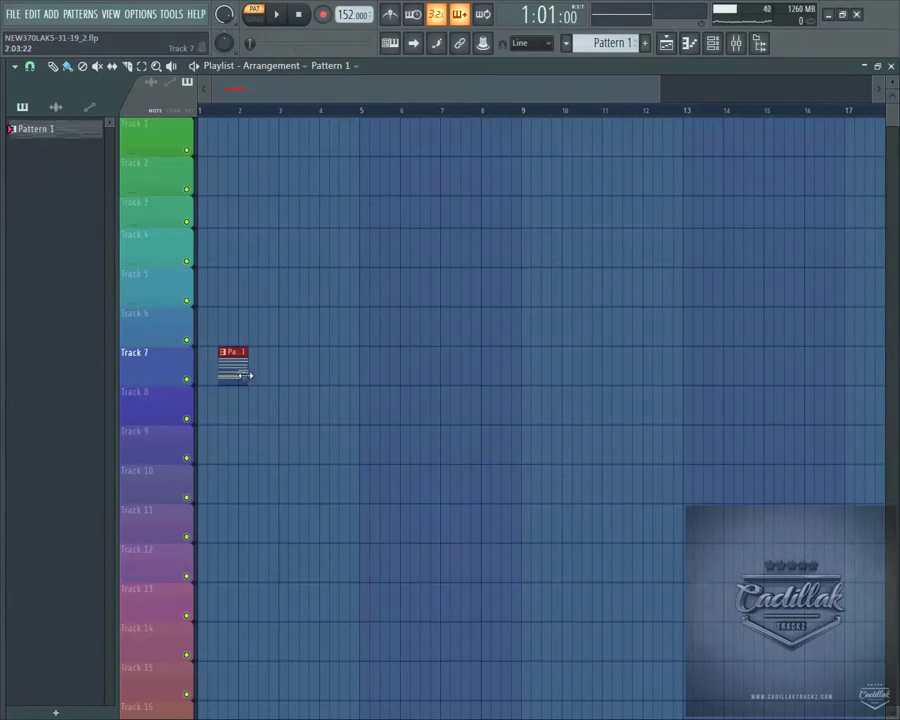
- Try adding another short Pattern 1 clip on Track 7, delete the clips, and close the playlist
left_click(293, 372)
right_click(554, 376)
right_click(250, 376)
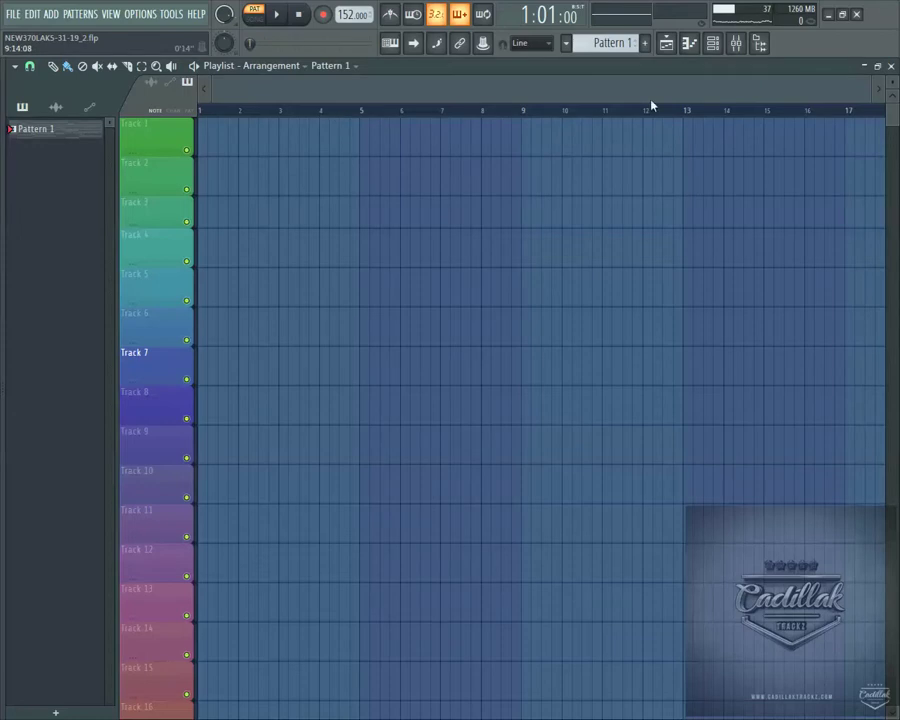
left_click(892, 66)
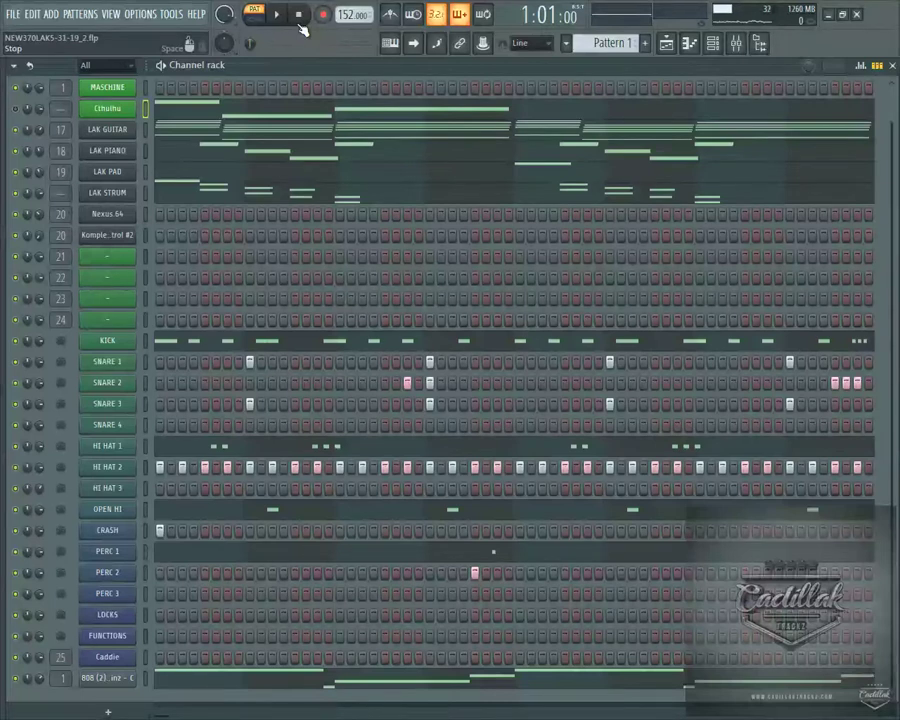
- Examine the project's file commands for saving a new version
left_click(12, 14)
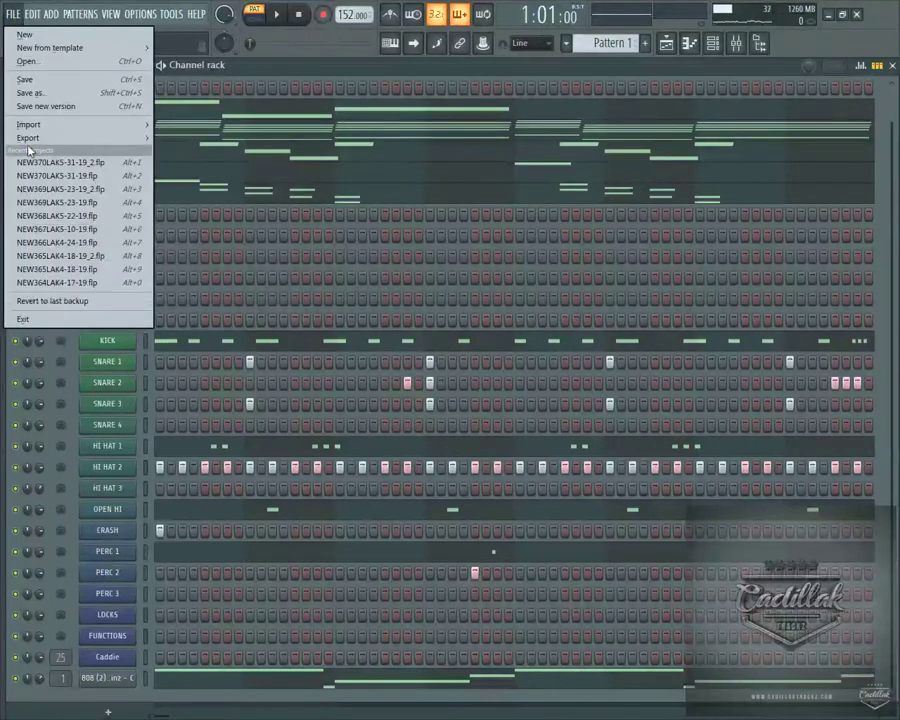
left_click(45, 106)
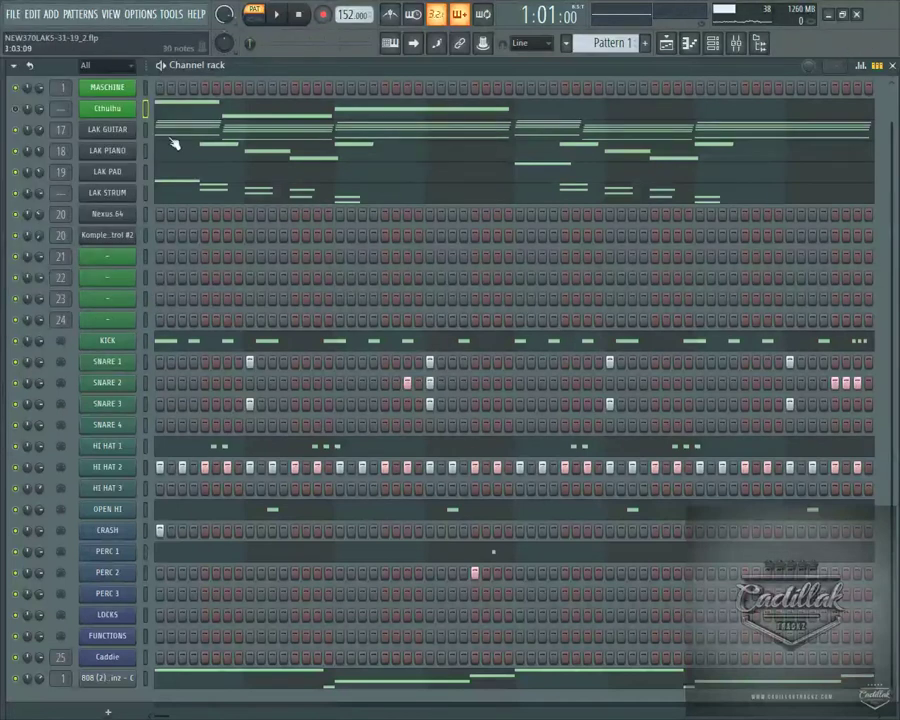
- Open the MASCHINE plugin, switch its mixer view on and off, and close the window
left_click(120, 87)
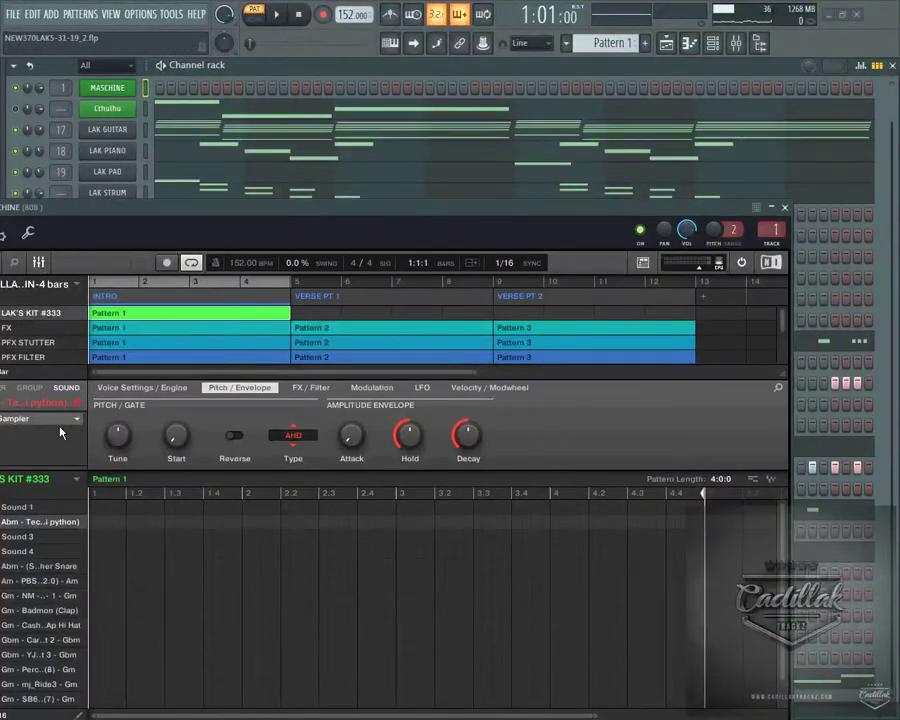
left_click(38, 262)
left_click(38, 262)
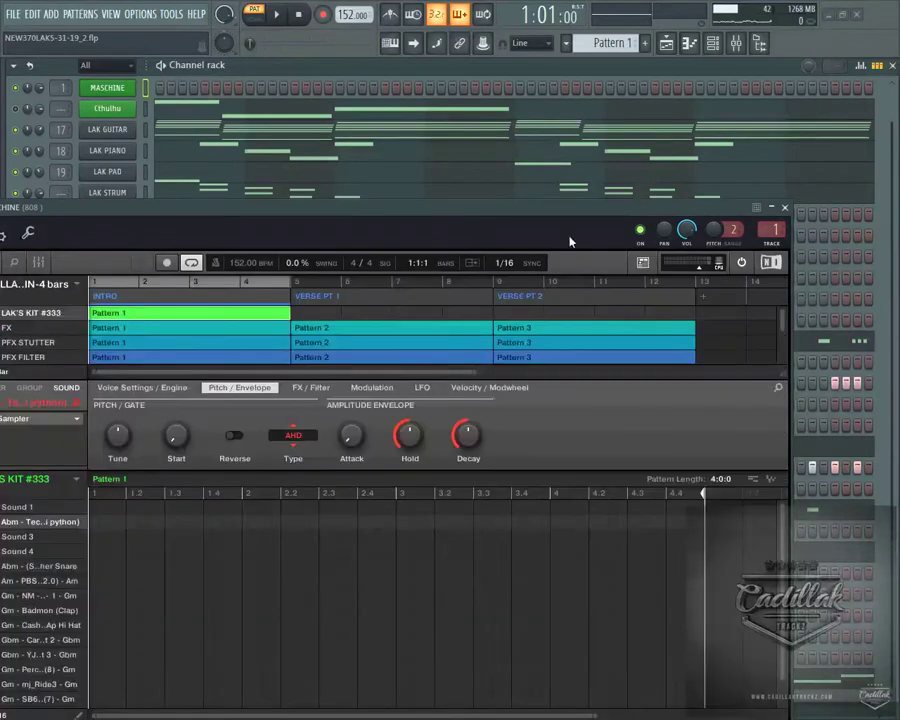
left_click(784, 207)
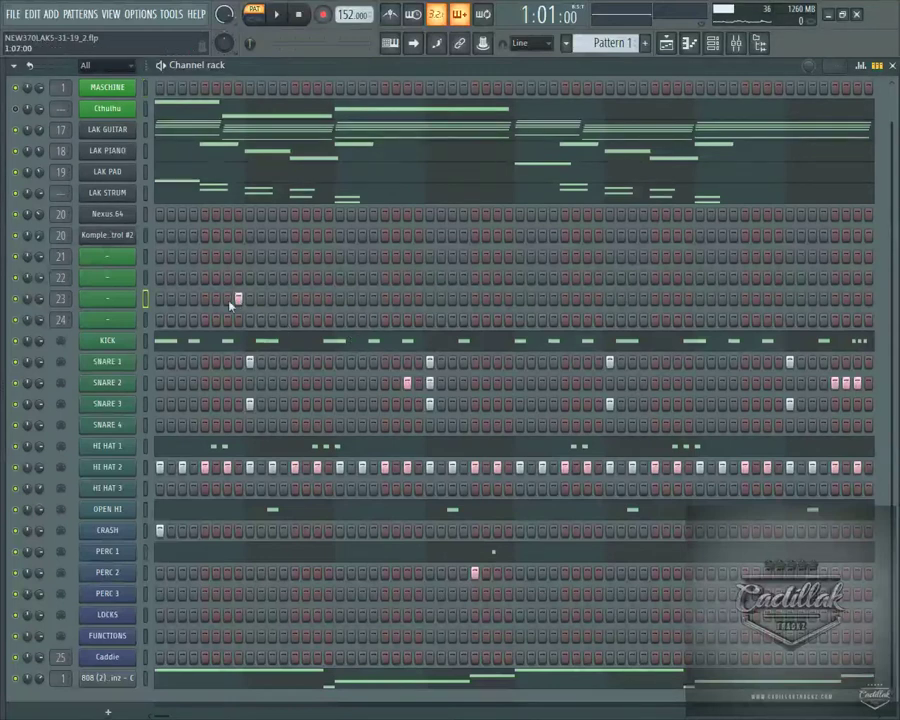
- Open the sampler settings of the unnamed channel routed to mixer track 24 and close them
left_click(105, 319)
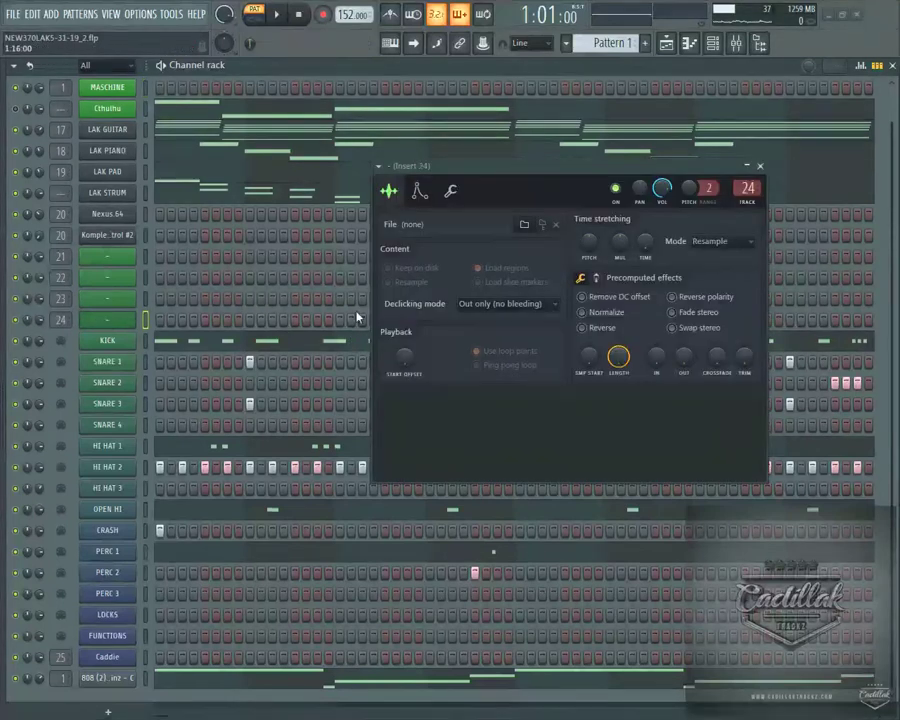
left_click(760, 166)
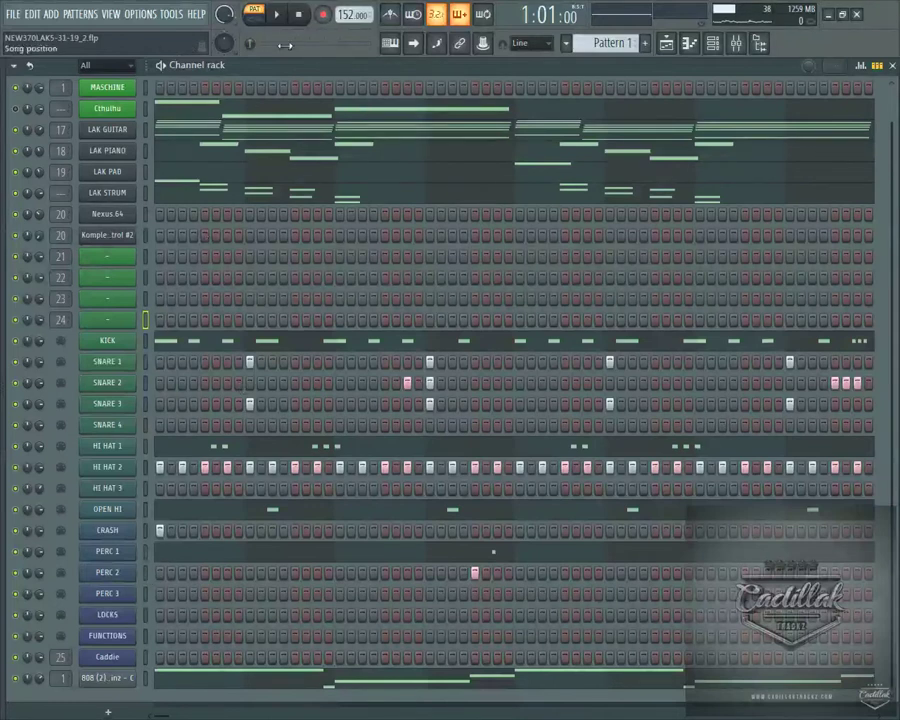
- Play Pattern 1 and lower the mix level of Fruity Fast Dist on the 808 mixer track
left_click(281, 15)
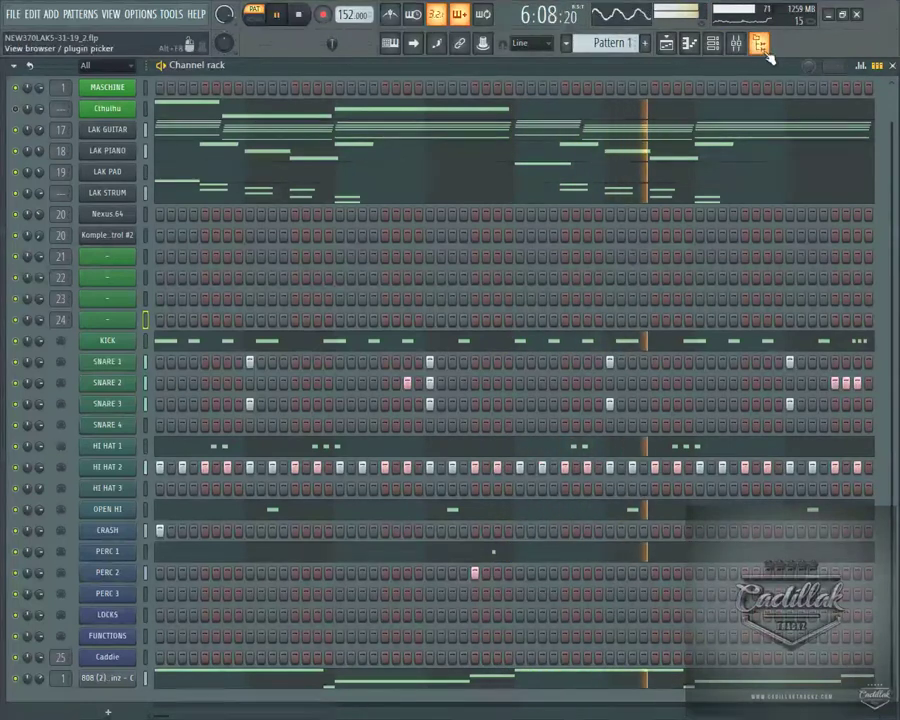
left_click(713, 44)
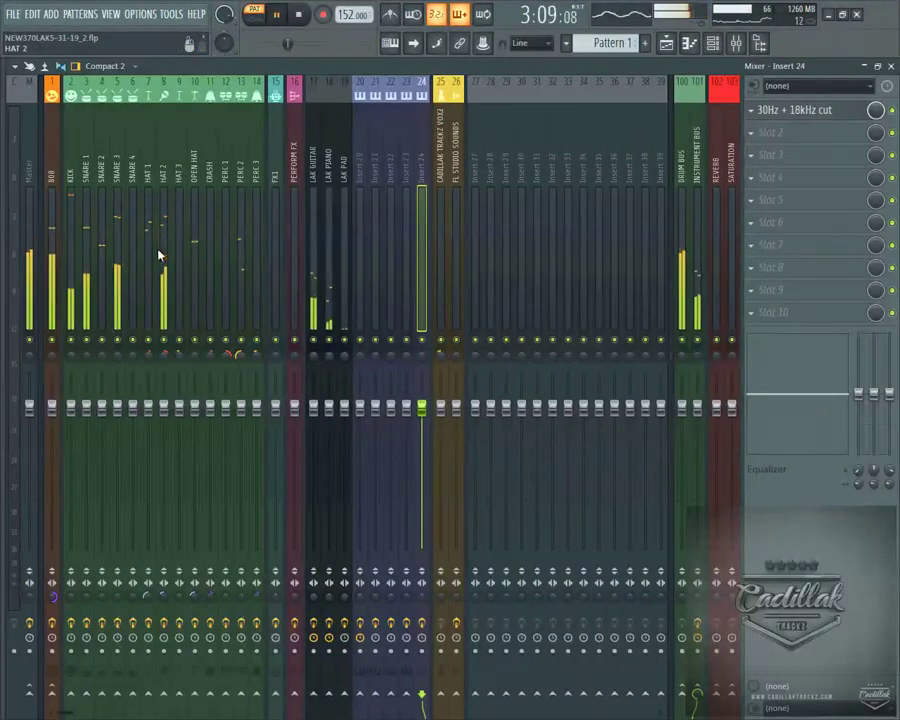
left_click(52, 200)
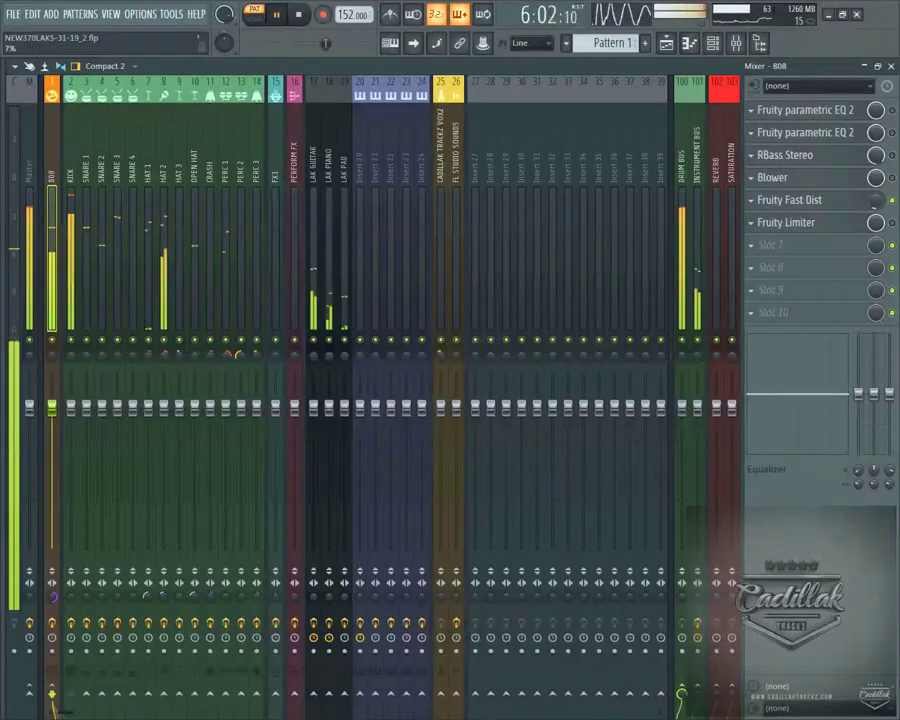
mouse_move(877, 205)
left_mouse_down()
mouse_move(876, 194)
mouse_move(876, 216)
left_mouse_up()
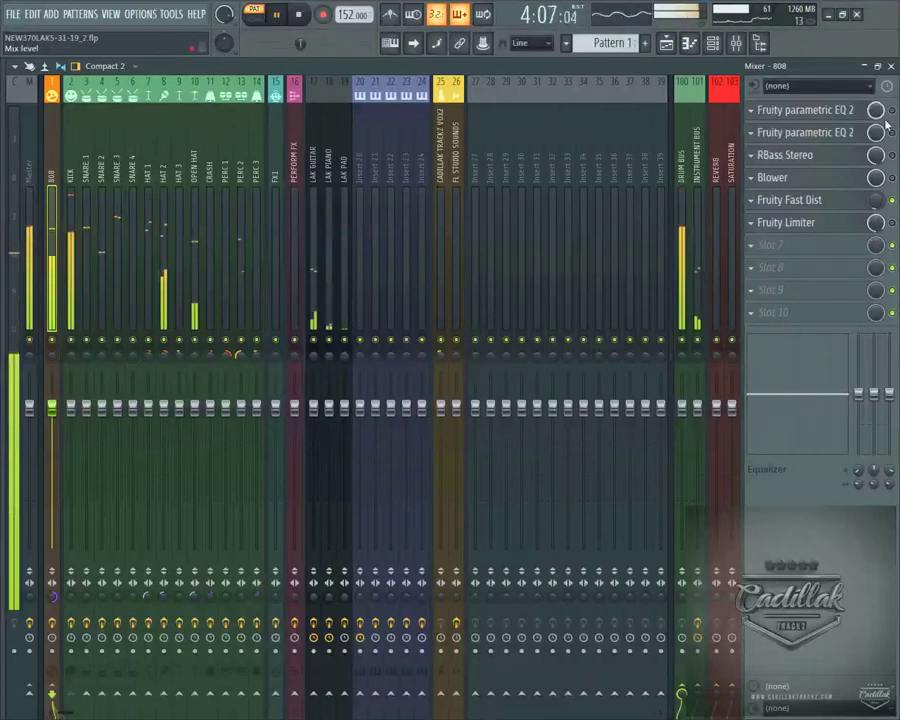
- Return to the channel rack and stop the Pattern 1 playback
key("F6")
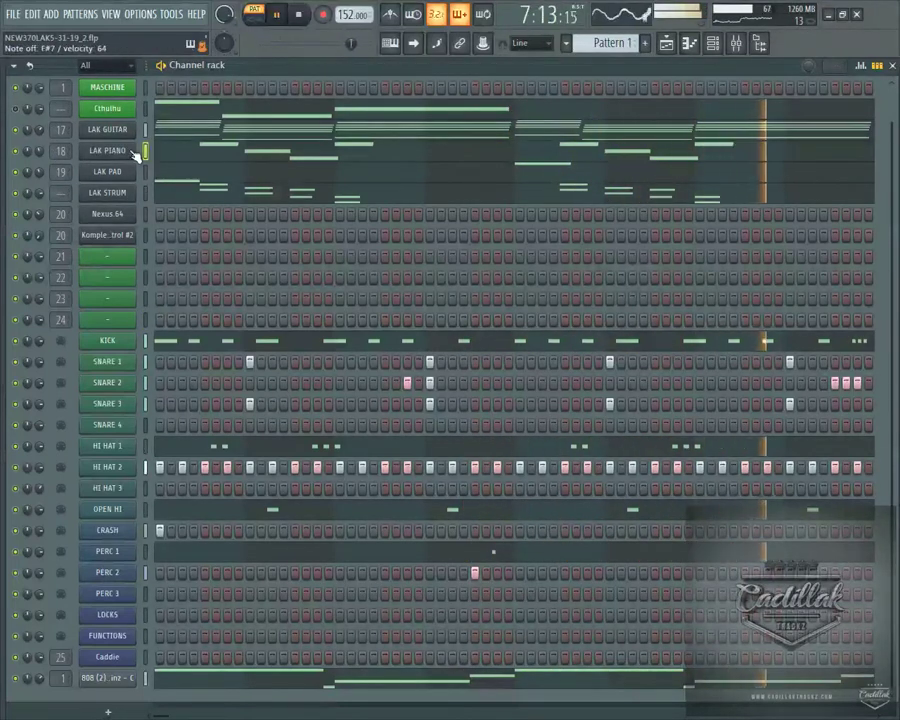
key("space")
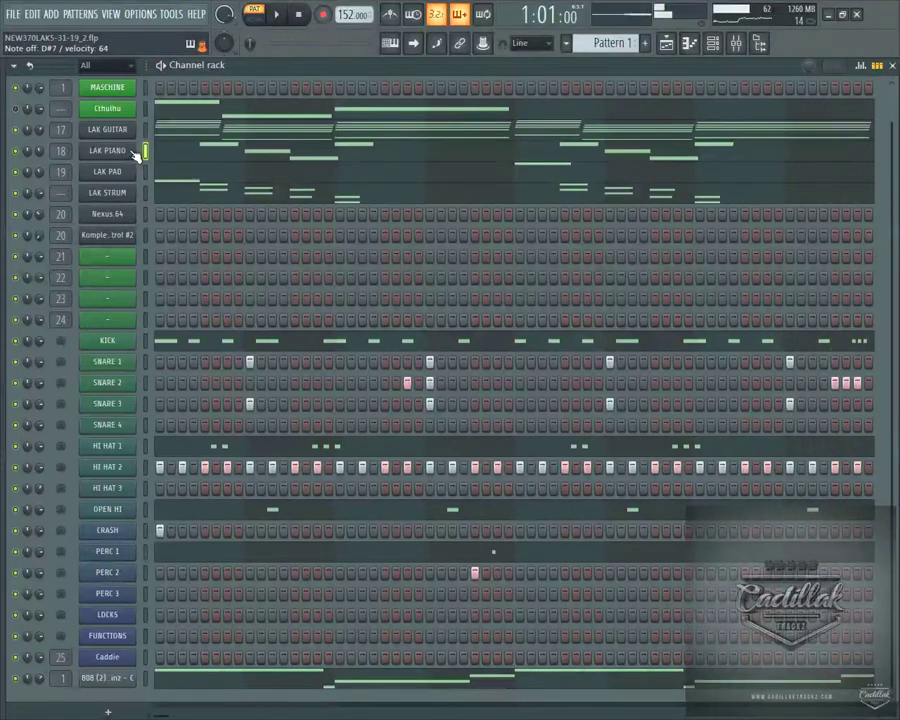
key("space")
key("space")
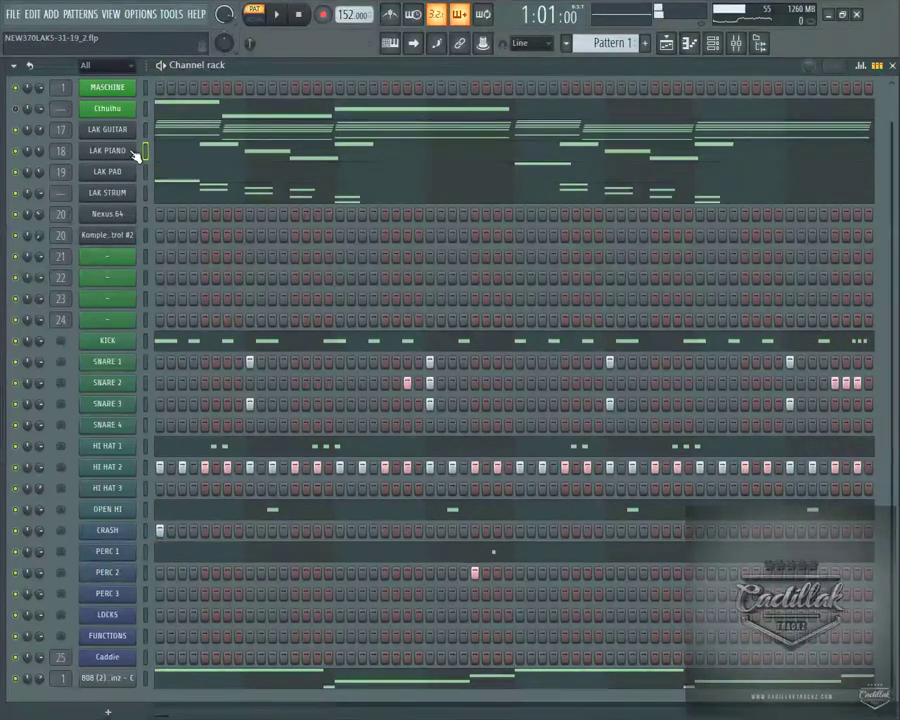